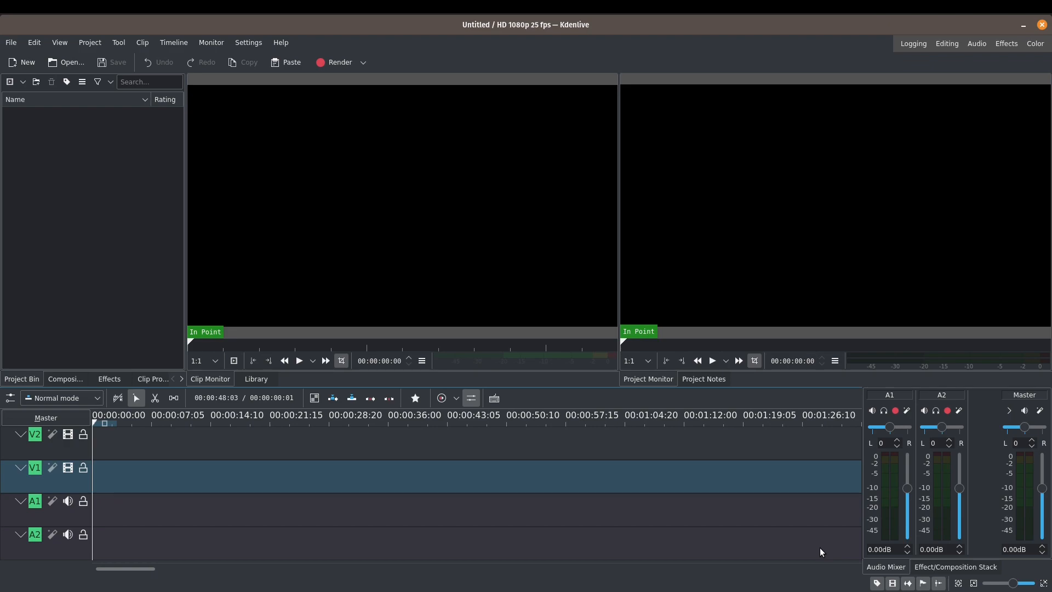
left_click(287, 41)
left_click(312, 141)
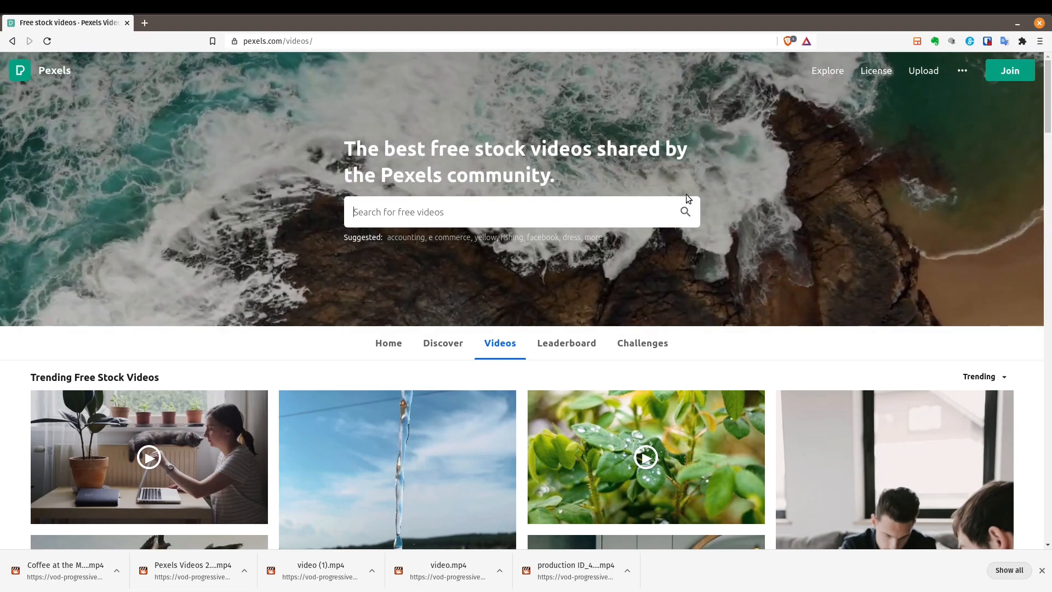
Switch to Kdenlive, apply the Editing workspace layout and enlarge the bin and monitor area above the timeline.
key("alt+Tab")
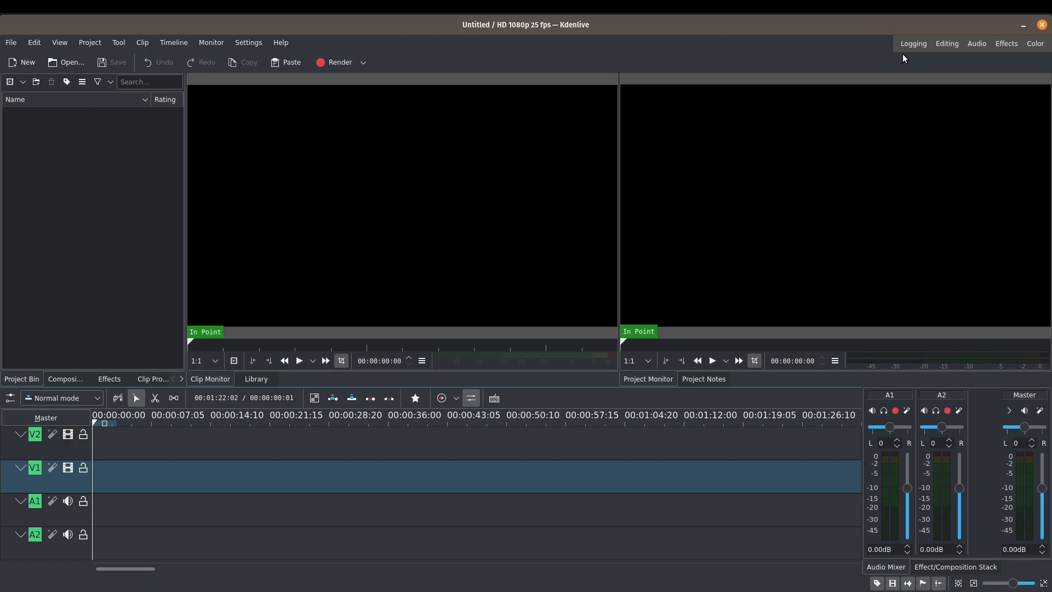
left_click(946, 44)
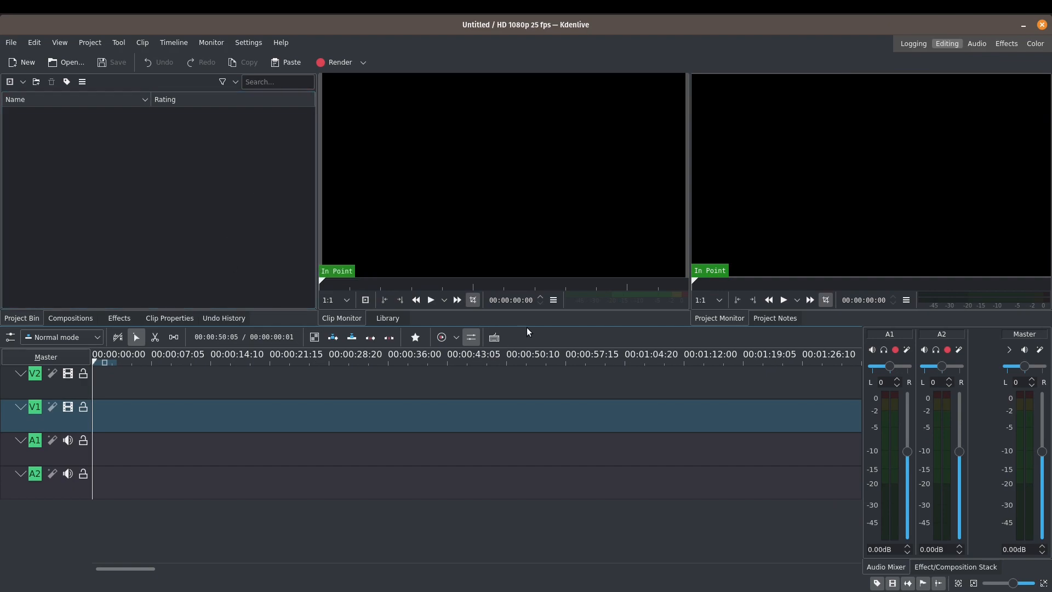
left_click_drag(530, 325, 531, 377)
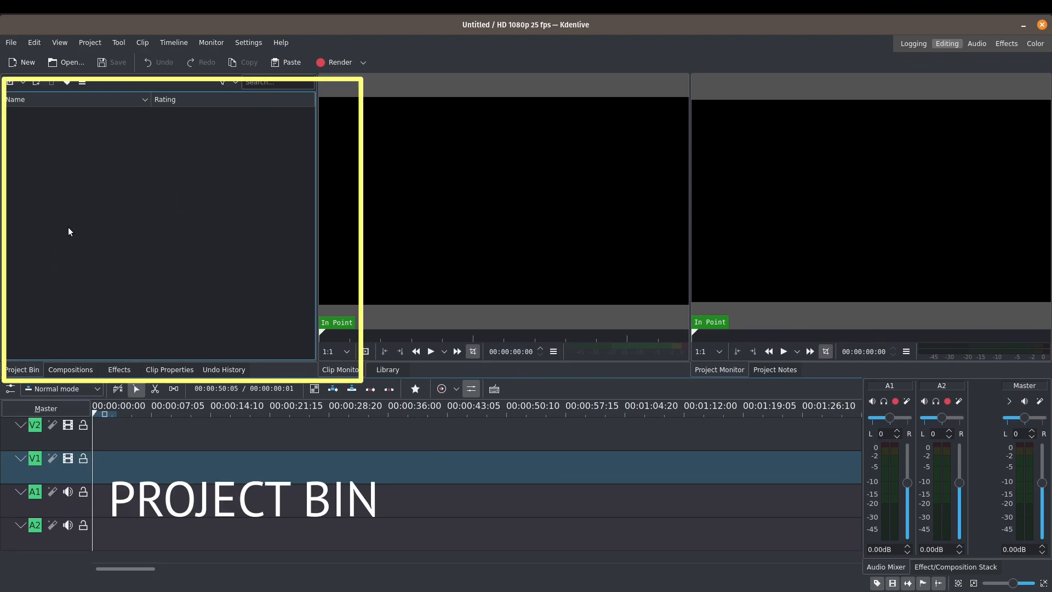
Look through the Compositions, Effects, Clip Properties and Undo History views, and return to the Project Bin.
left_click(63, 372)
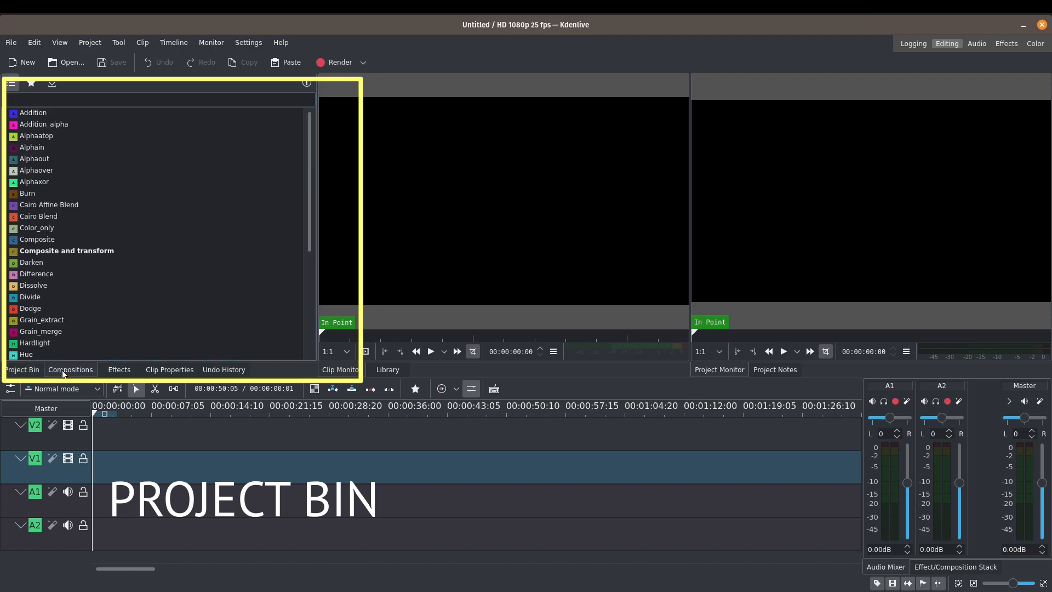
left_click(119, 371)
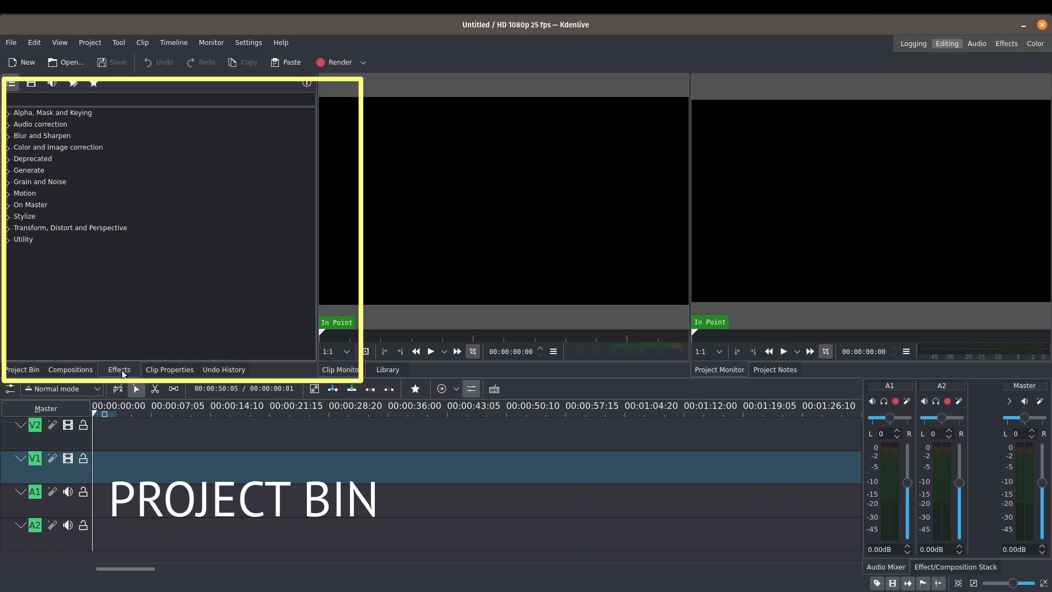
left_click(156, 373)
left_click(220, 371)
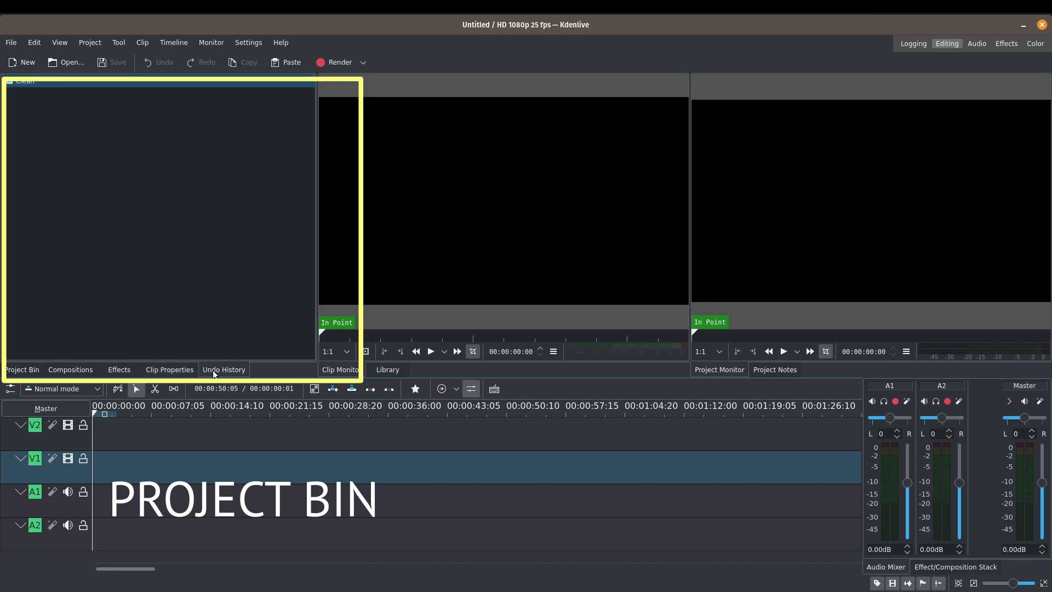
left_click(31, 367)
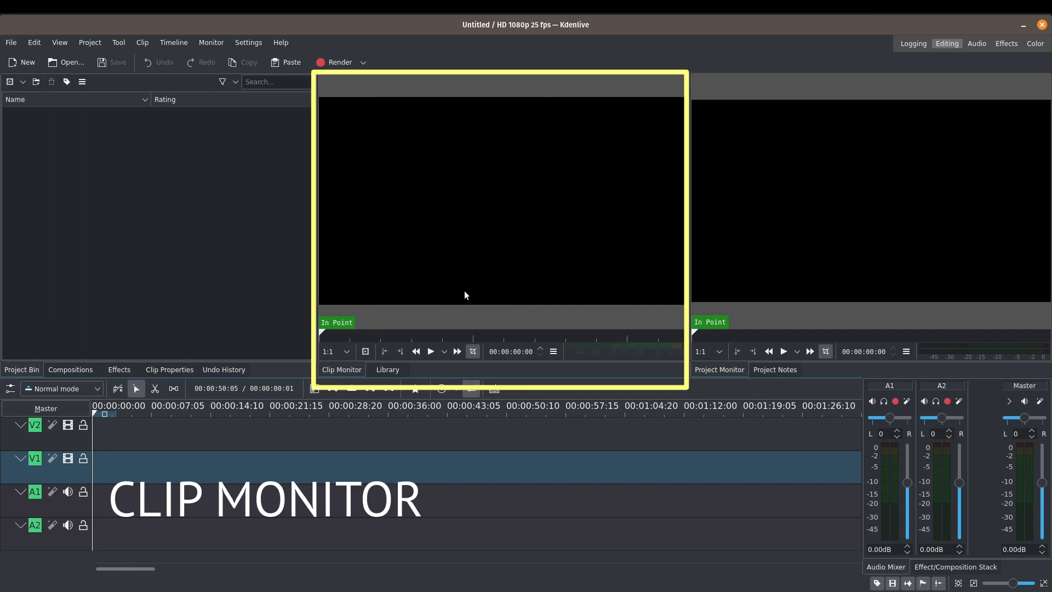
View the Library and Project Notes, returning to the Clip Monitor and Project Monitor, and look over the editing tools.
left_click(384, 375)
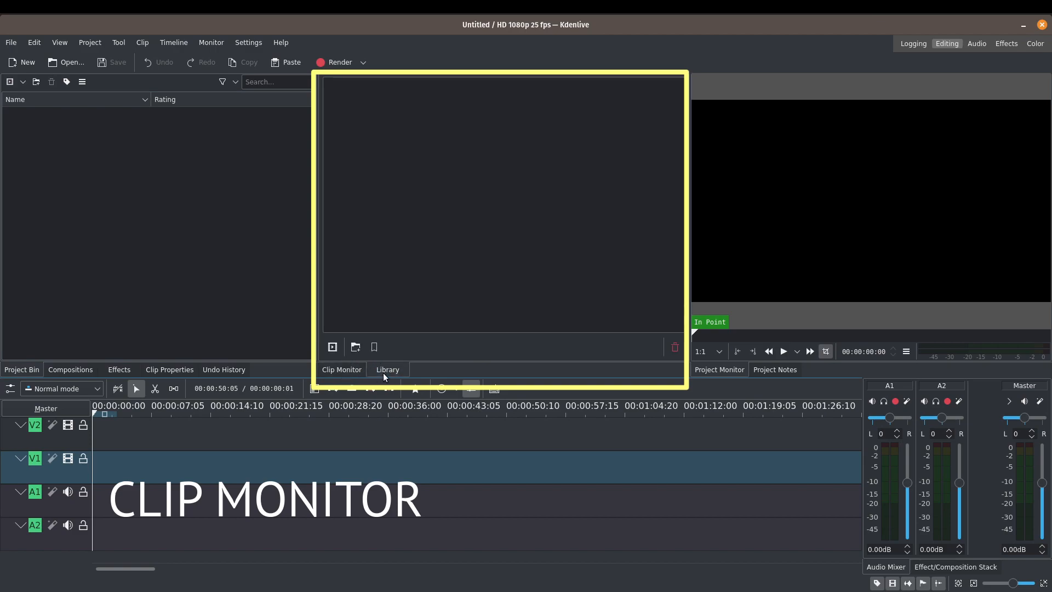
left_click(348, 377)
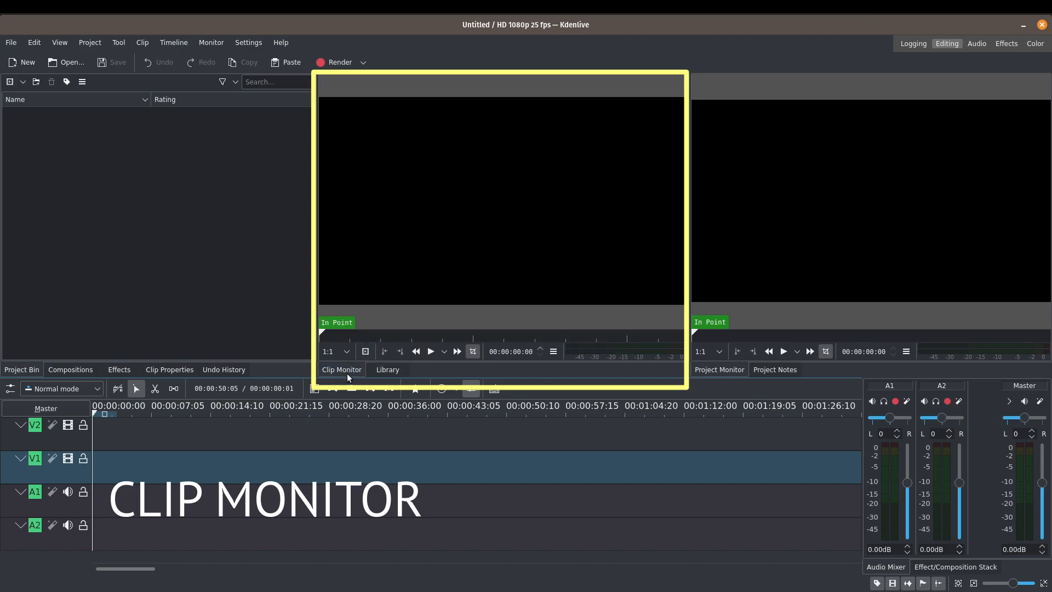
left_click(765, 371)
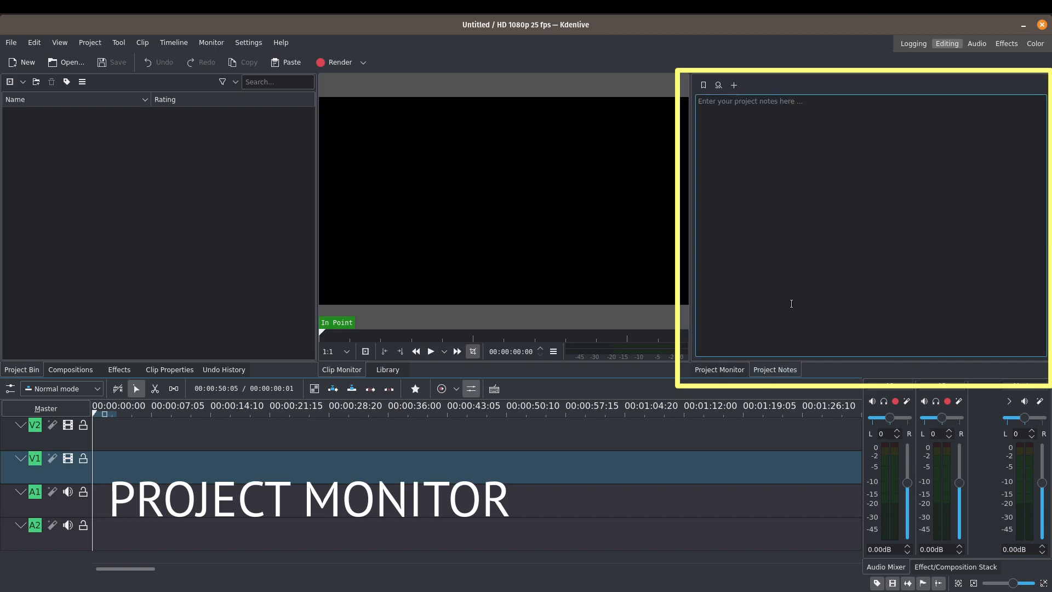
left_click(719, 369)
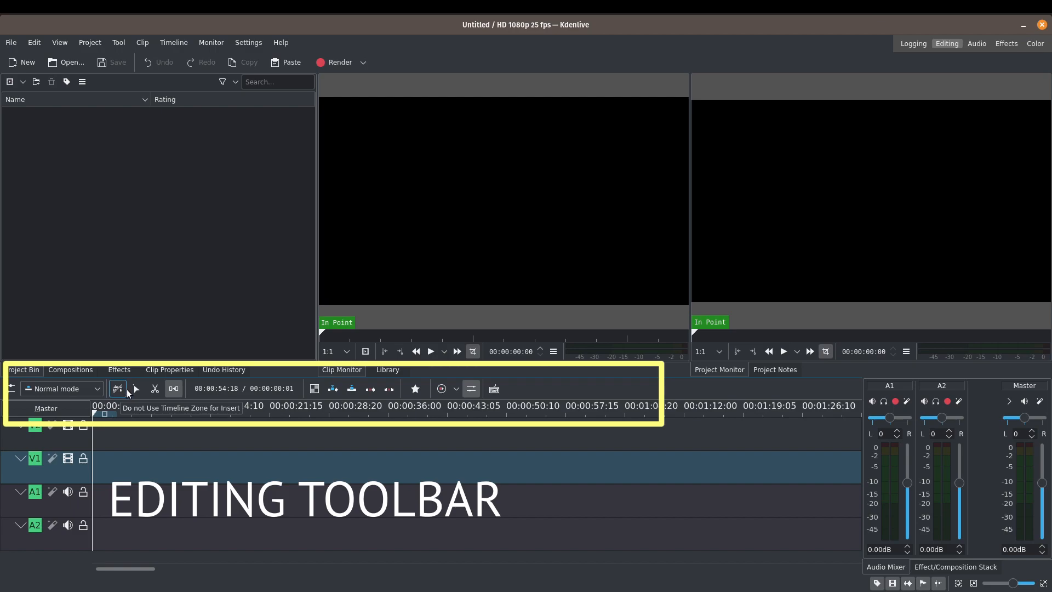
left_click(156, 390)
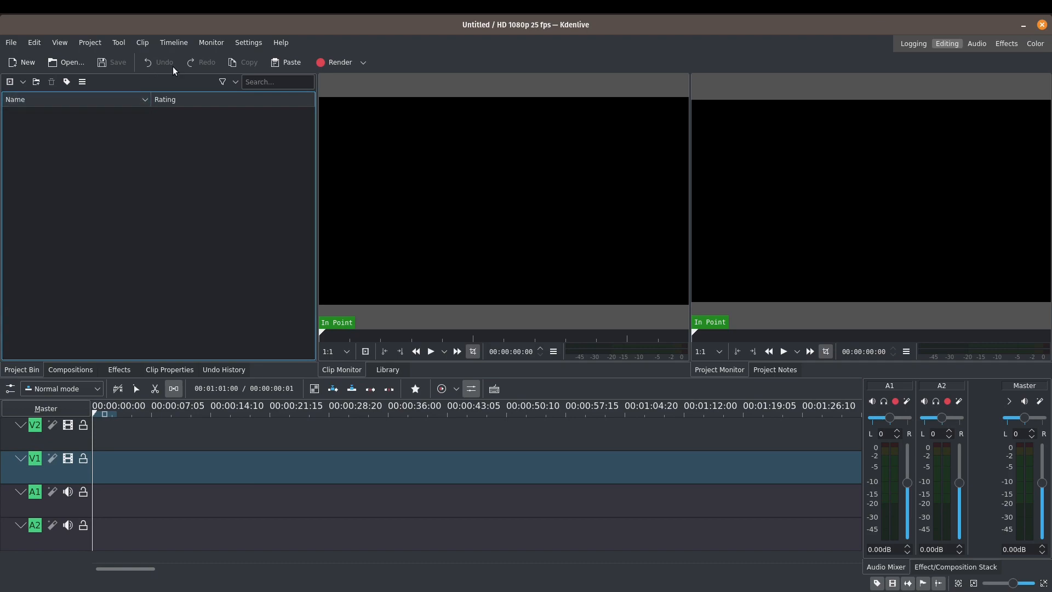
Open the project settings and review the video profiles and the proxy, metadata, project files and cache data options.
left_click(101, 45)
left_click(100, 275)
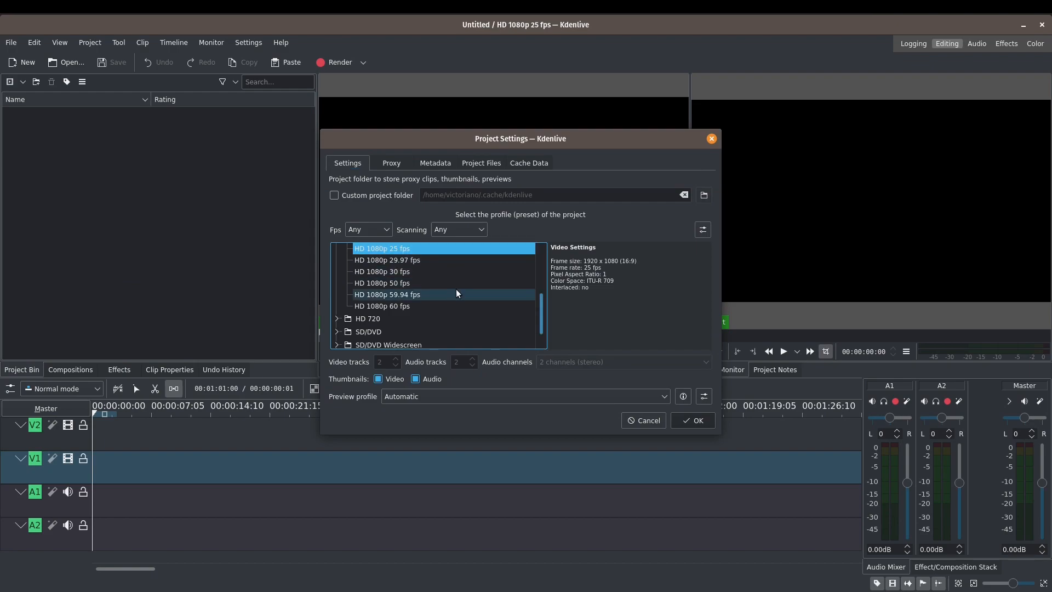
scroll(456, 288, "up", 1)
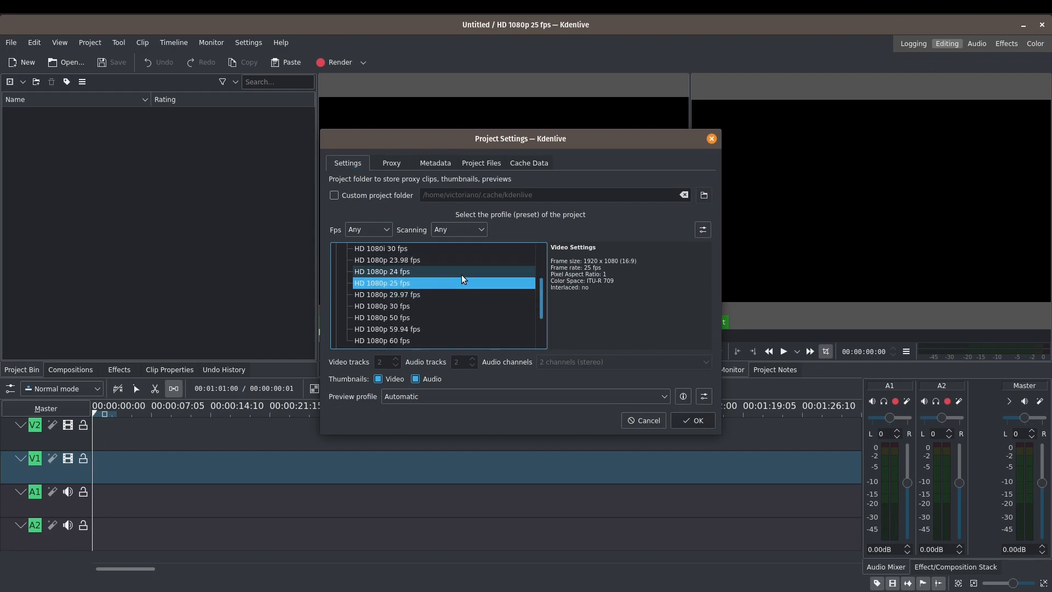
left_click(389, 164)
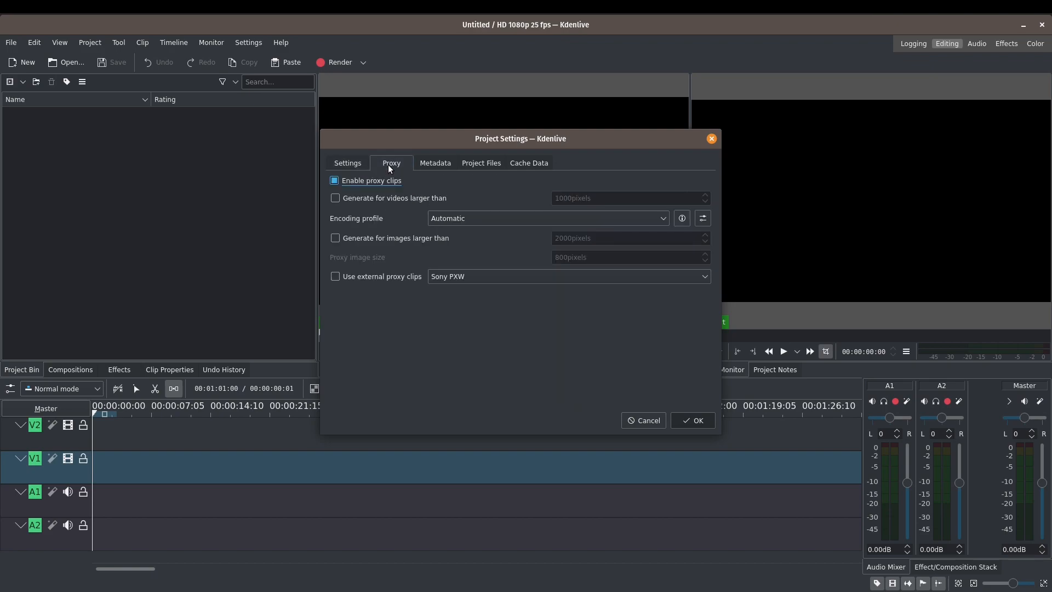
left_click(436, 167)
left_click(485, 166)
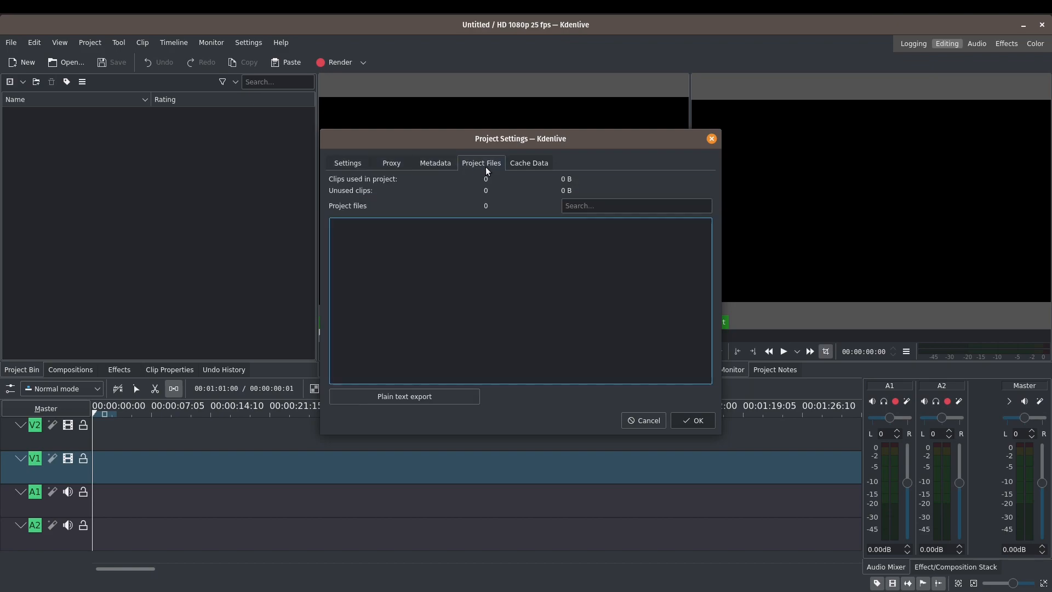
left_click(522, 165)
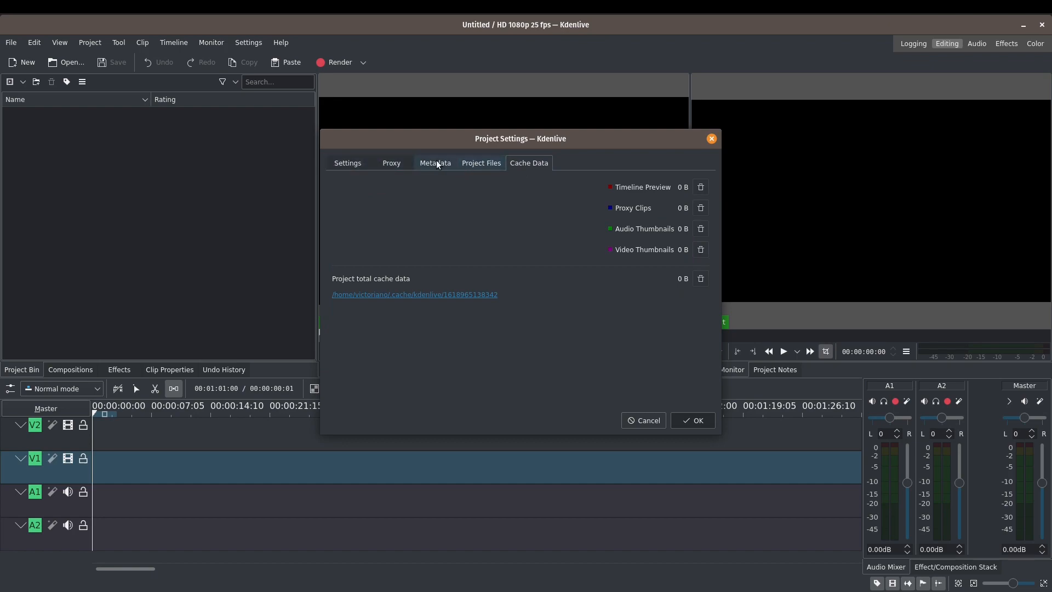
left_click(356, 162)
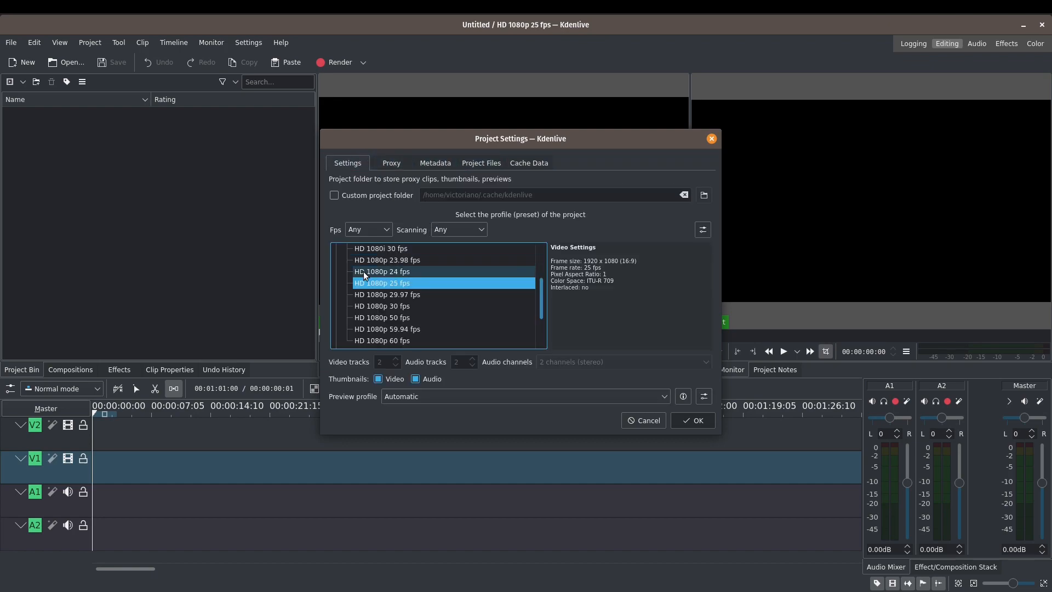
Change the project profile to HD 1080p 24 fps and confirm the profile change.
left_click(400, 271)
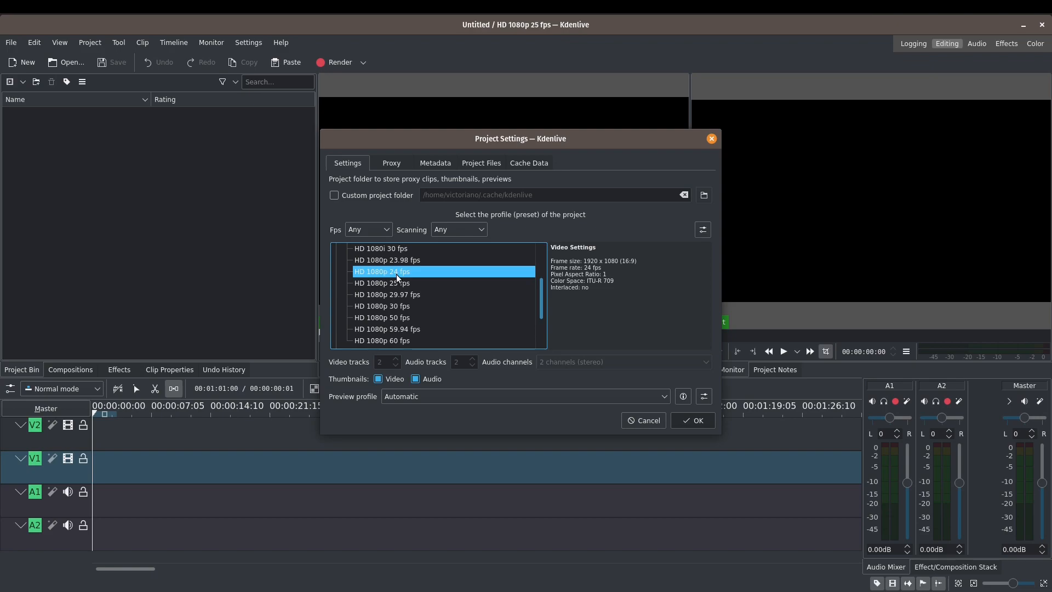
left_click(686, 420)
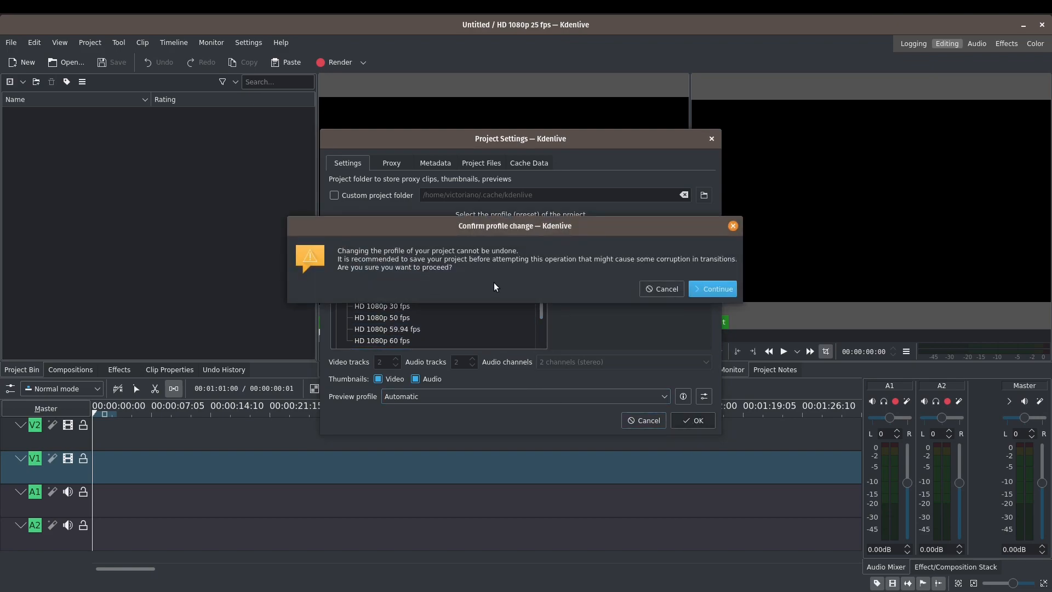
left_click(701, 287)
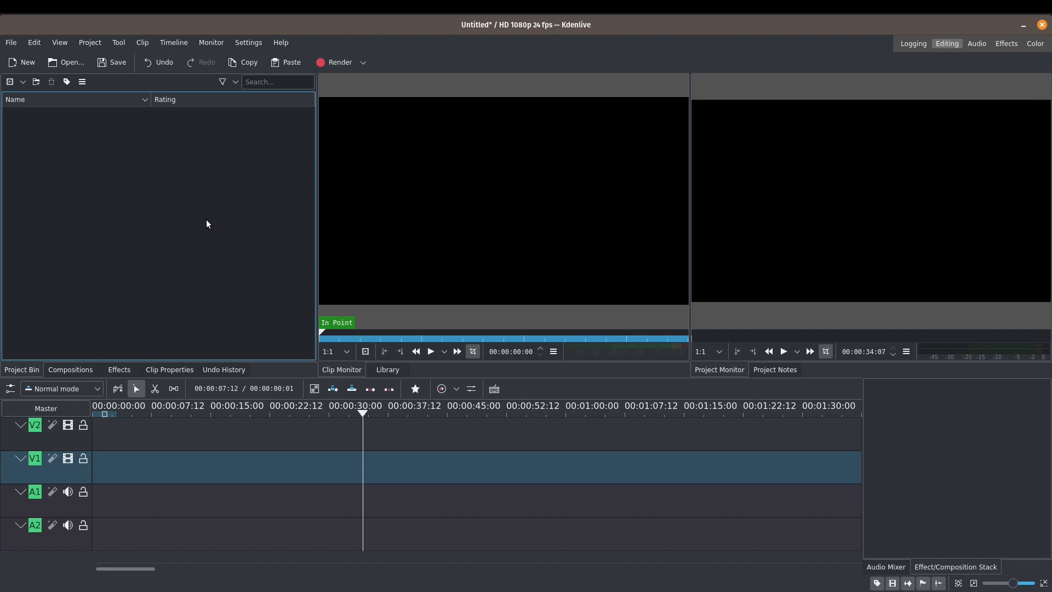
right_click(149, 169)
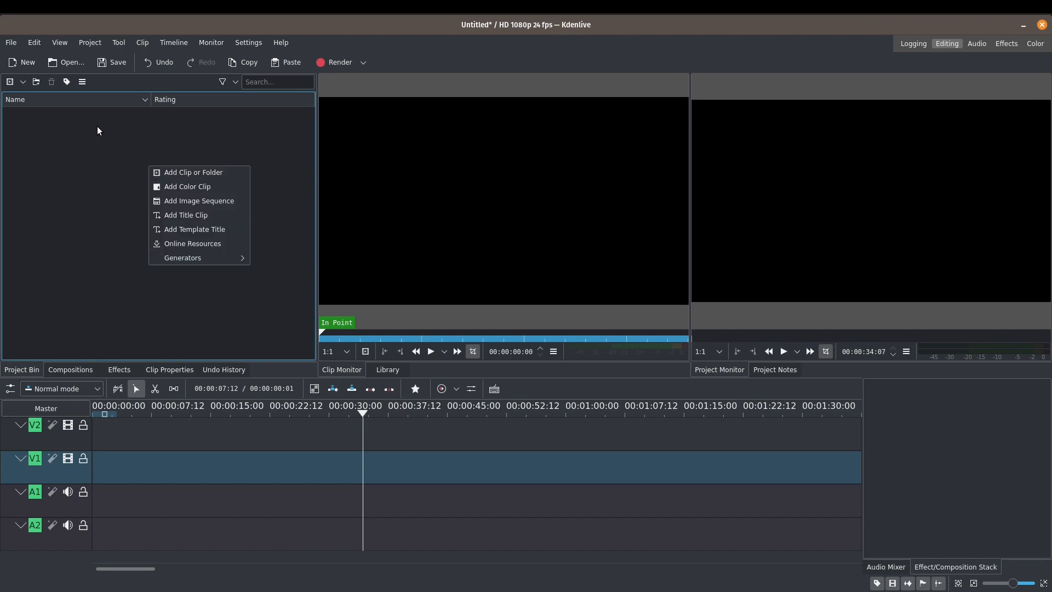
left_click(189, 178)
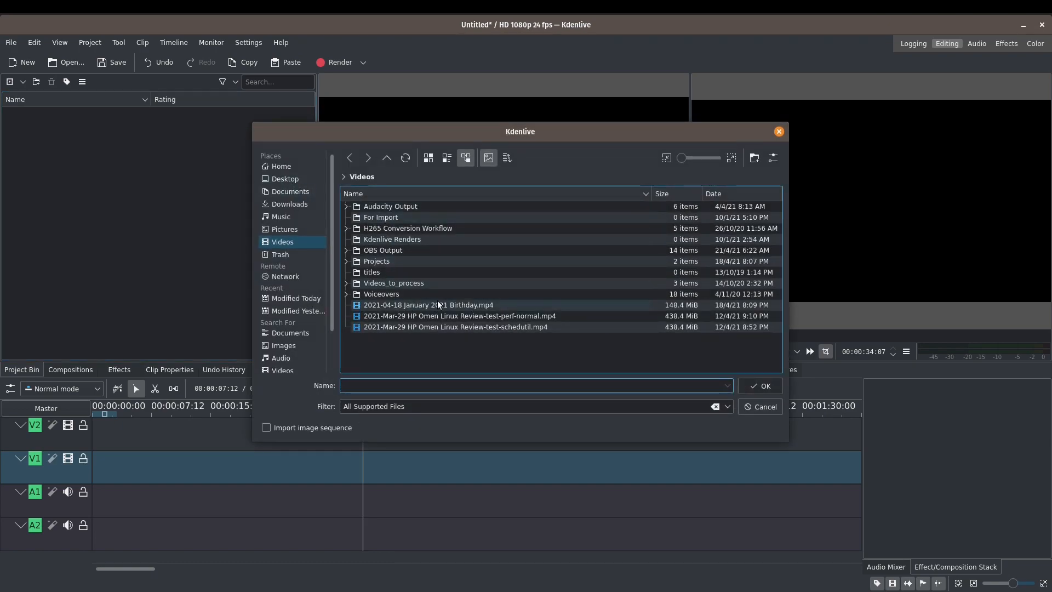
left_click(779, 132)
Import Coffee at the Morning.mp4 from the file manager into the Project Bin, declining the switch to the clip's profile.
key("alt+Tab")
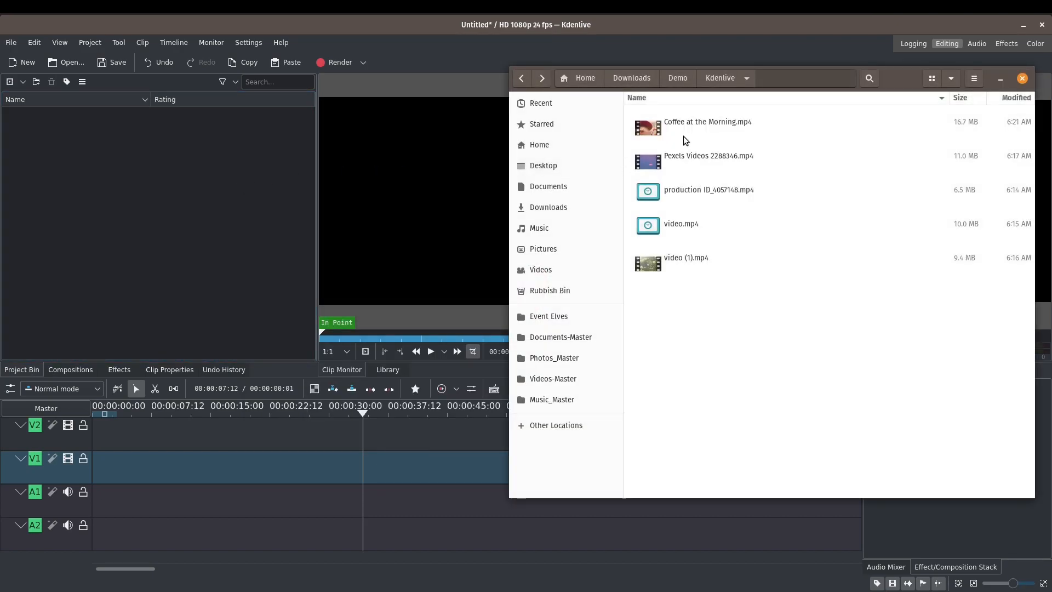
left_click(686, 133)
left_click_drag(685, 133, 128, 156)
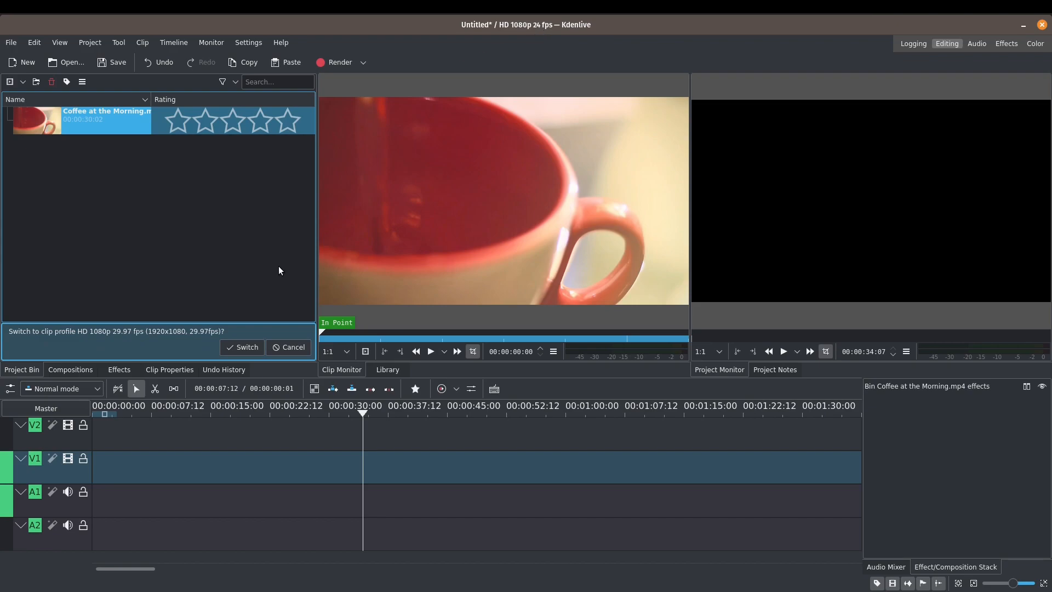
left_click(301, 349)
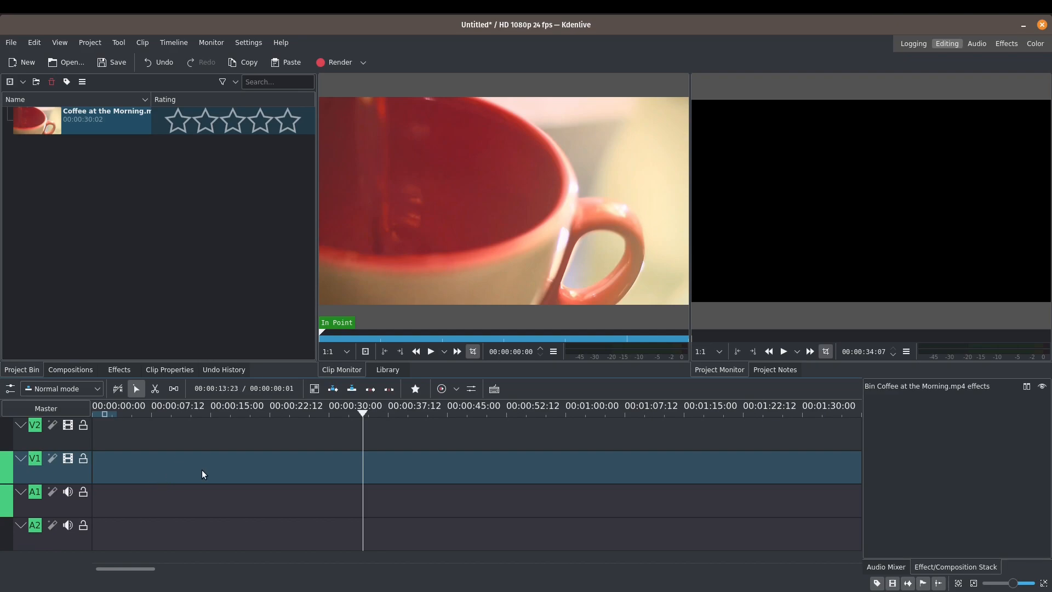
Add Pexels Videos 2288346.mp4 from the file manager directly to track V1 of the timeline.
key("alt+Tab")
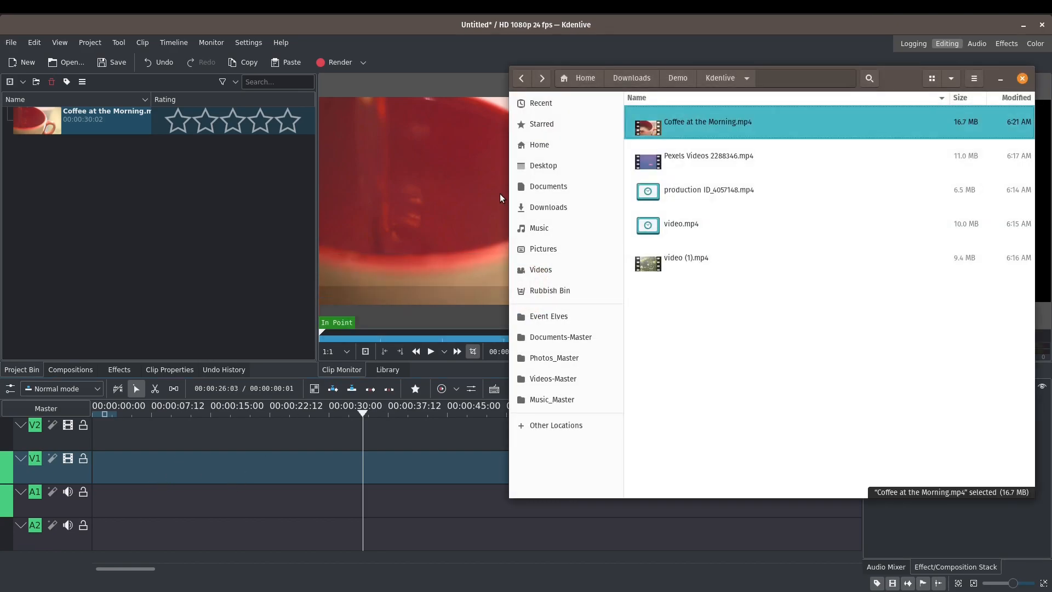
left_click(711, 163)
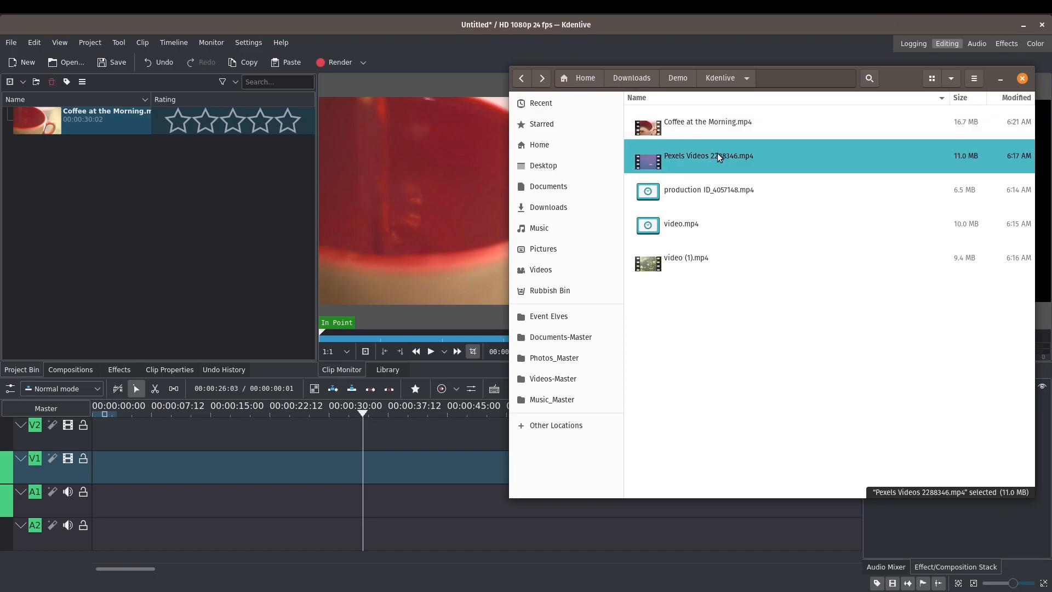
left_click_drag(714, 154, 269, 437)
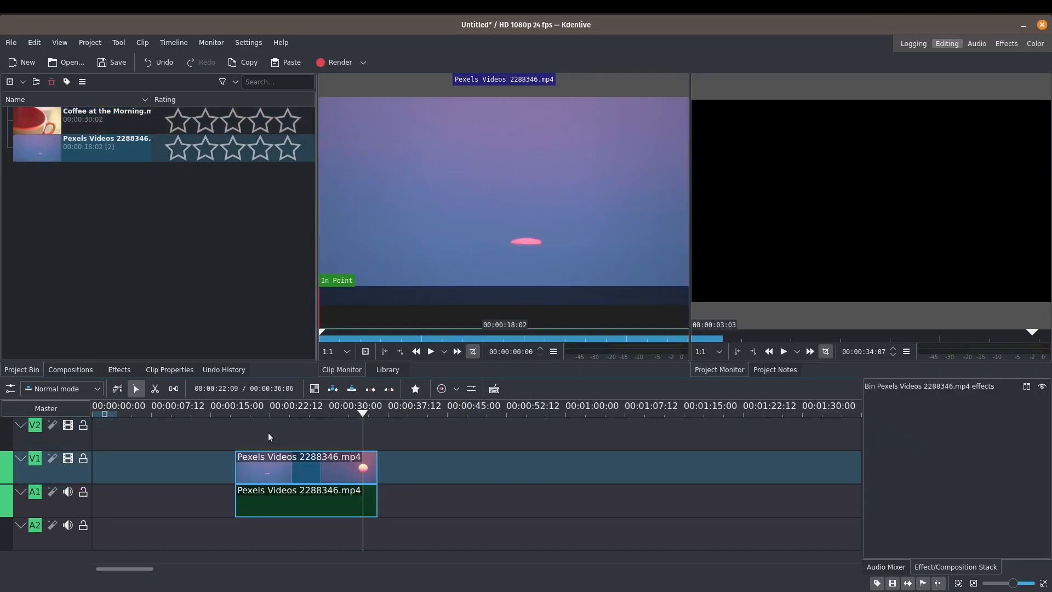
Move the Pexels Videos 2288346.mp4 clip to the start of track V1 and place the playhead over it at about 8 seconds.
left_click(270, 437)
left_click_drag(333, 468, 155, 469)
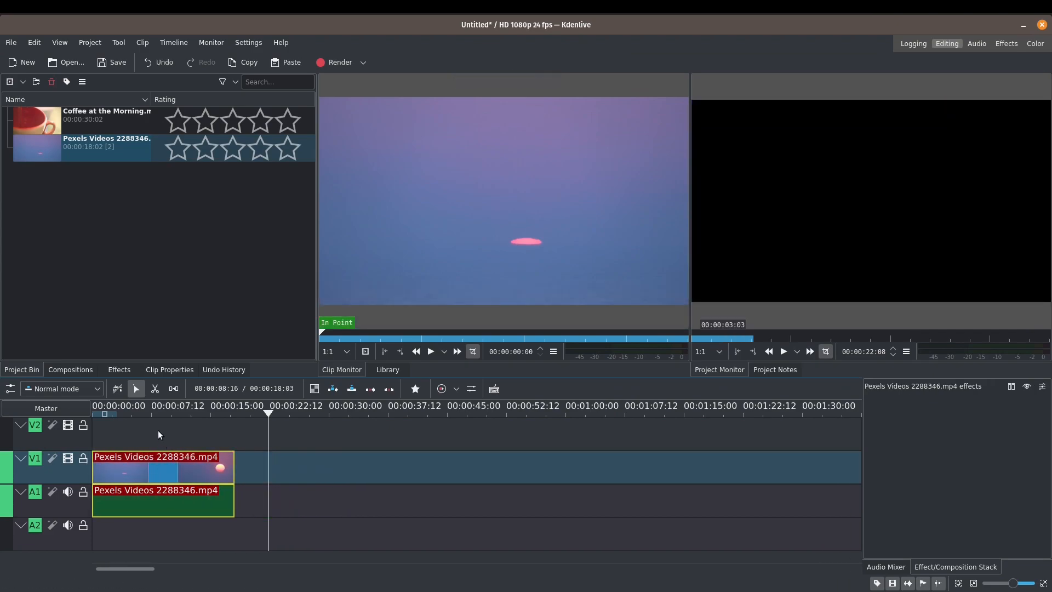
left_click(158, 429)
Delete the Pexels Videos 2288346.mp4 clip from the timeline, leaving its copy in the Project Bin.
left_click(99, 147)
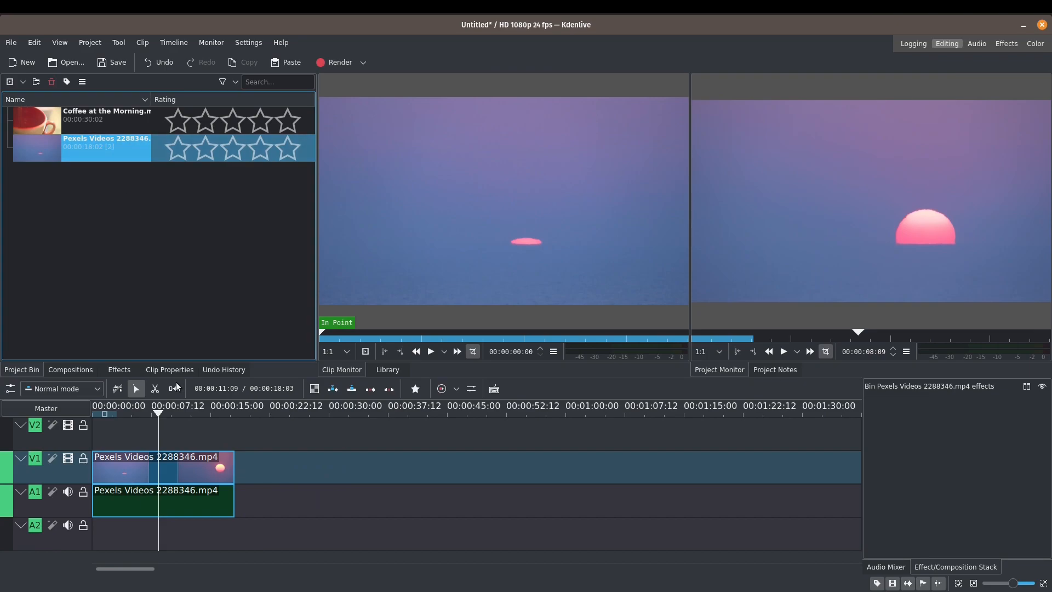
right_click(199, 460)
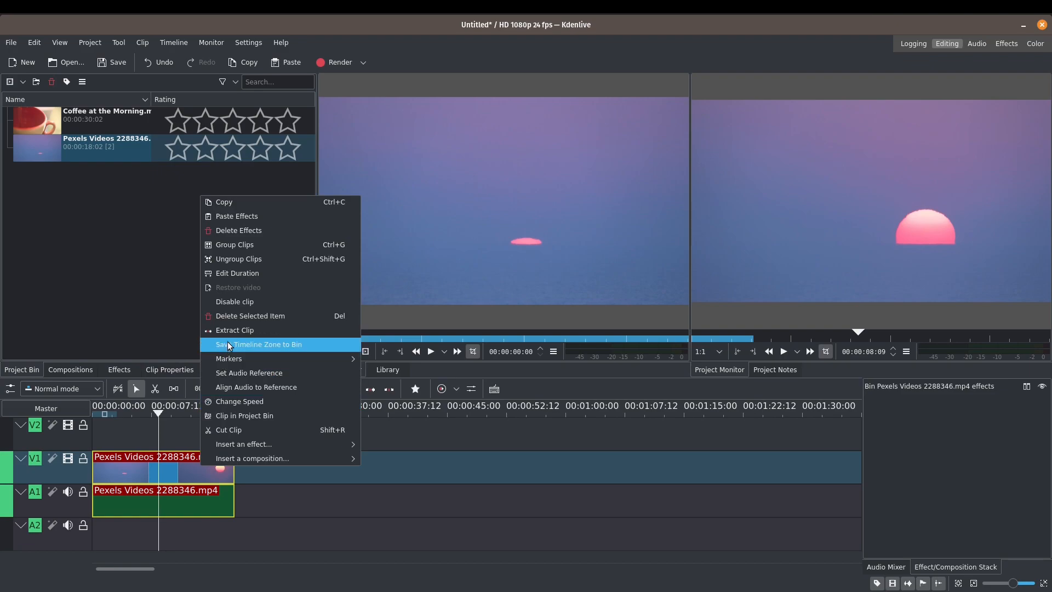
left_click(234, 315)
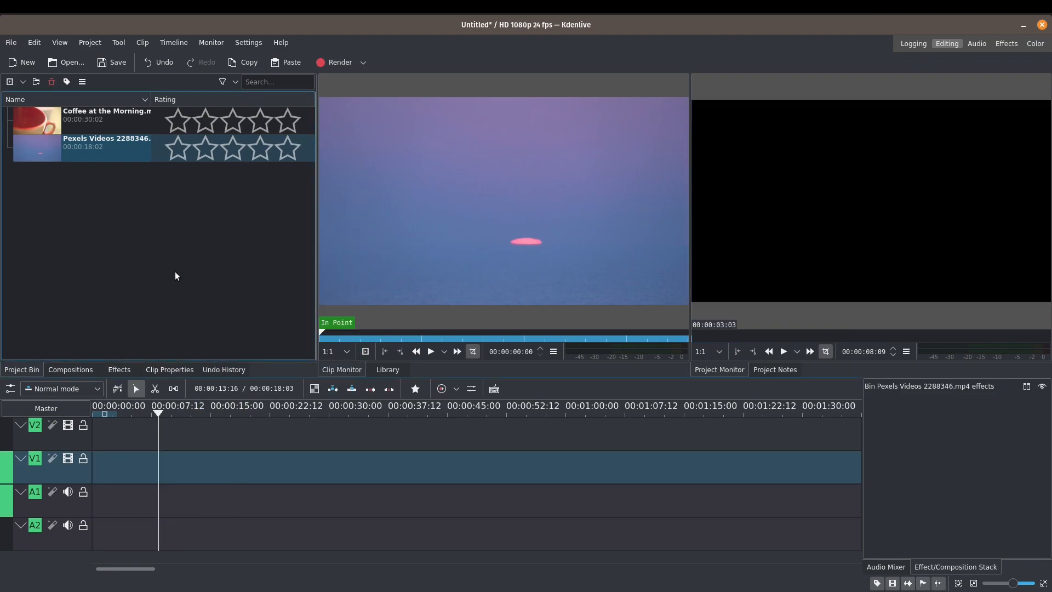
Import production ID_4057148.mp4, video.mp4 and video (1).mp4 together from the file manager into the Project Bin.
key("alt+Tab")
left_click(698, 192)
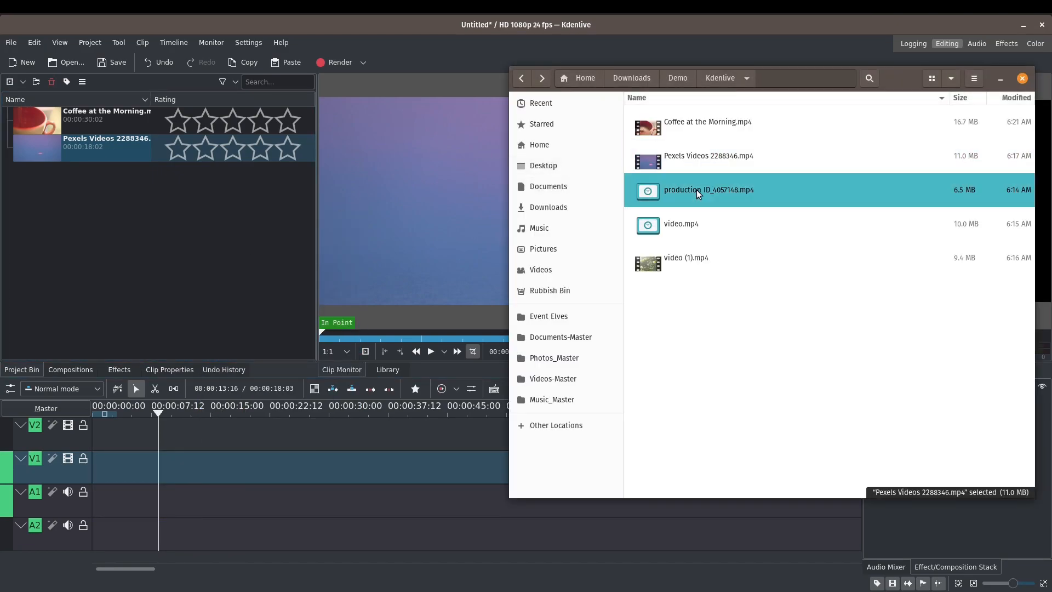
left_click(701, 262, "shift")
left_click_drag(704, 190, 140, 212)
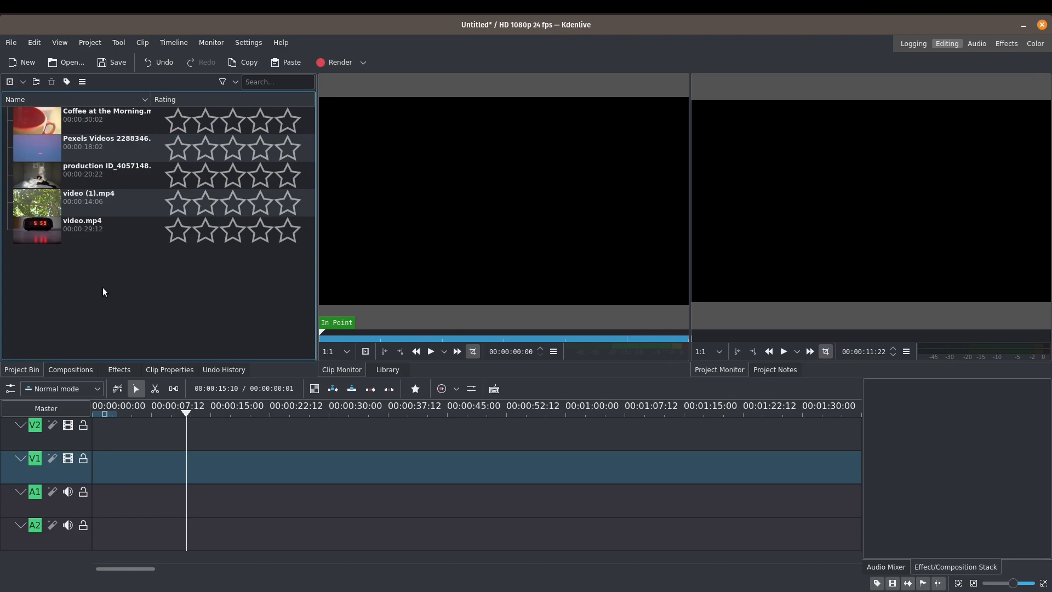
Preview Coffee at the Morning.mp4 in the Clip Monitor, playing it from the start and scrubbing through the footage.
left_click(96, 124)
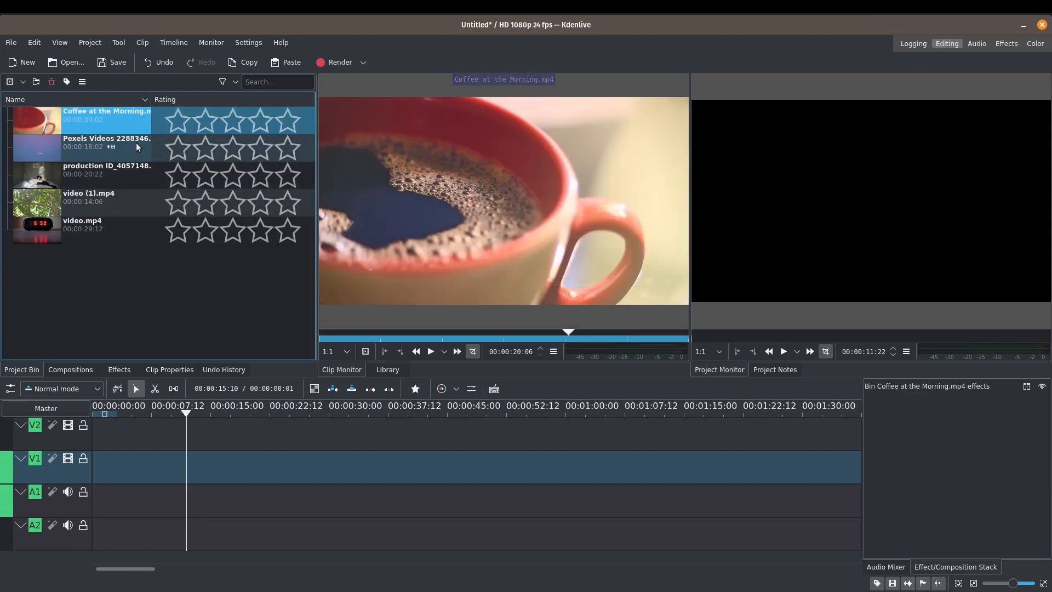
left_click(85, 151)
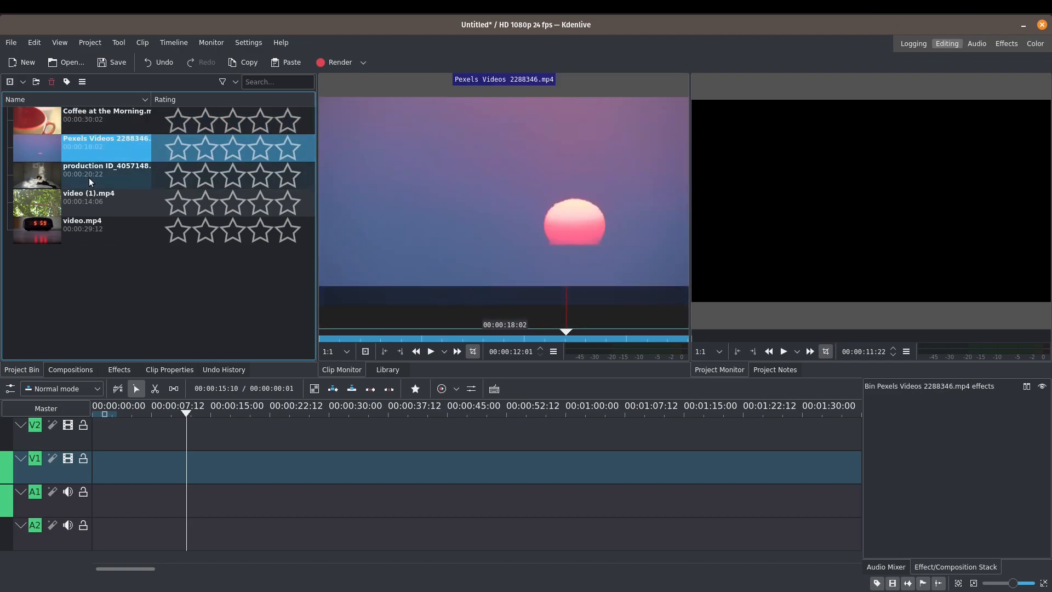
left_click(89, 177)
left_click(94, 129)
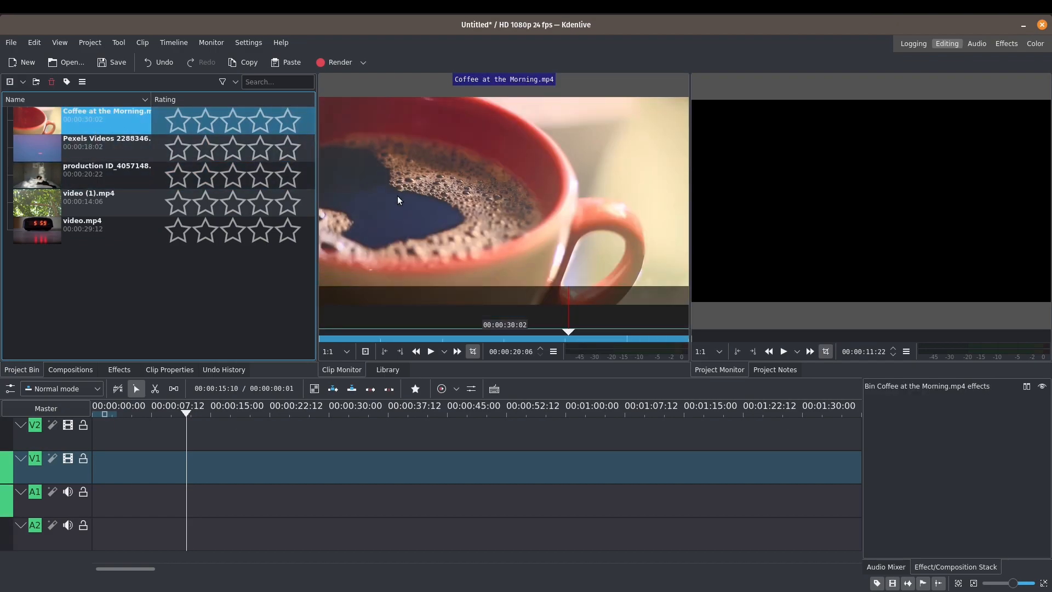
left_click(332, 326)
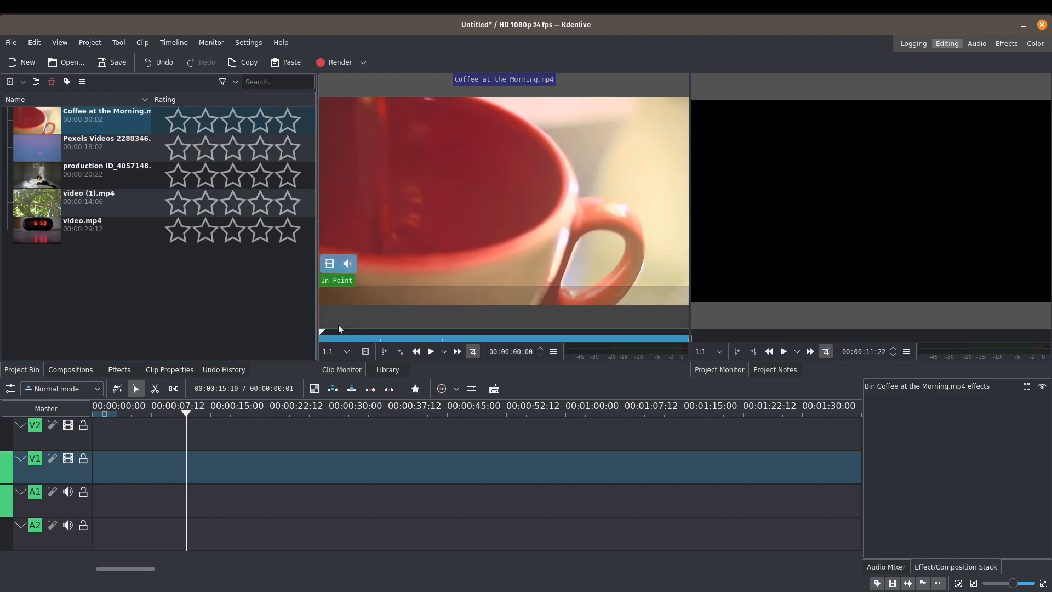
left_click(430, 351)
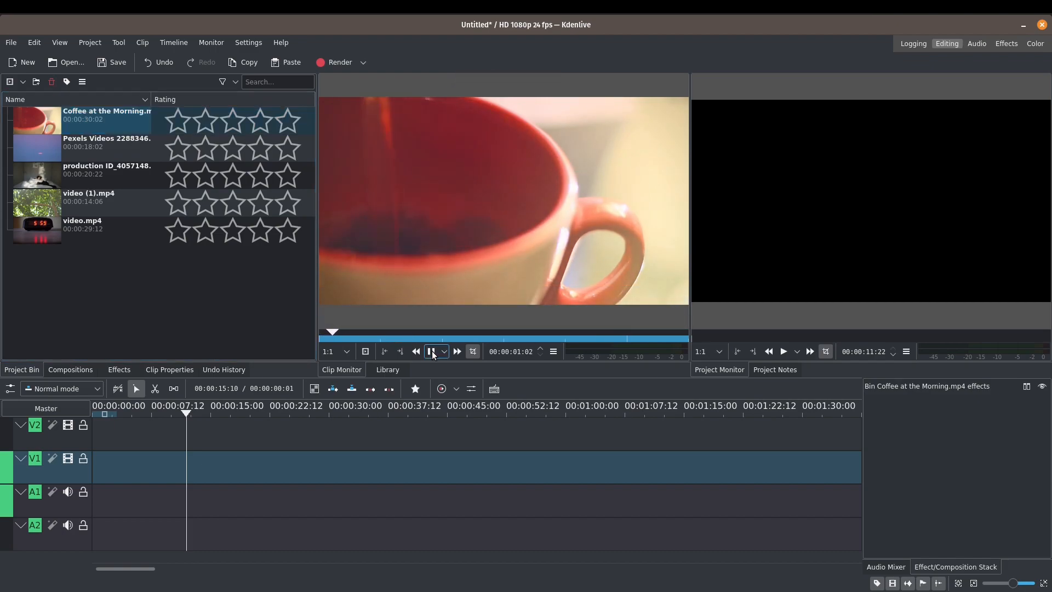
left_click(432, 351)
left_click(391, 330)
left_click_drag(392, 330, 591, 332)
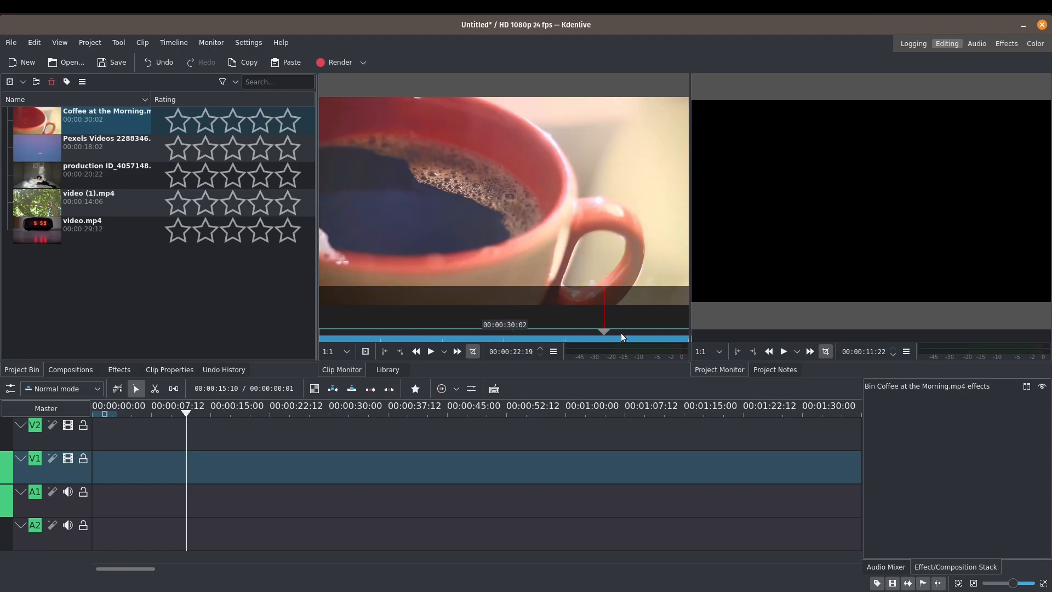
Preview Pexels Videos 2288346.mp4, production ID_4057148.mp4, video (1).mp4 and video.mp4 in the Clip Monitor, scrubbing for usable parts.
left_click(131, 156)
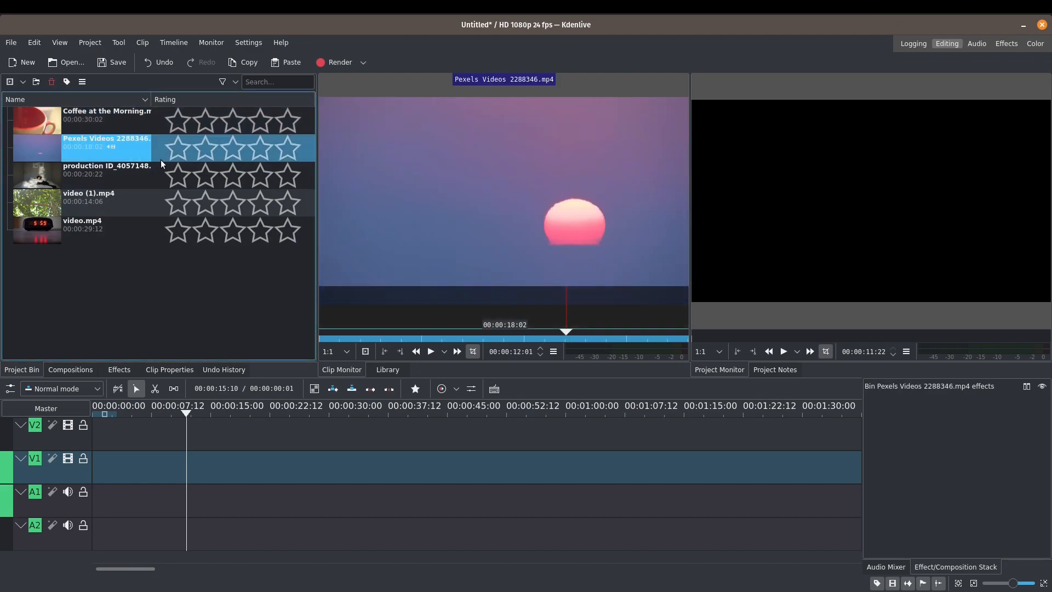
left_click_drag(569, 333, 460, 330)
left_click(130, 178)
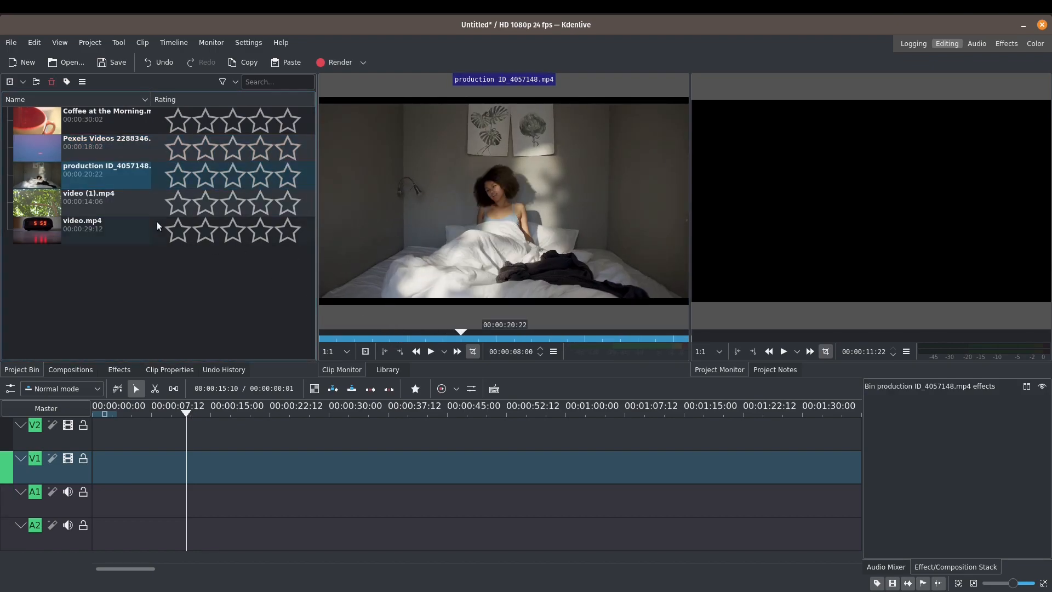
left_click(139, 201)
left_click(452, 333)
left_click_drag(452, 334, 620, 337)
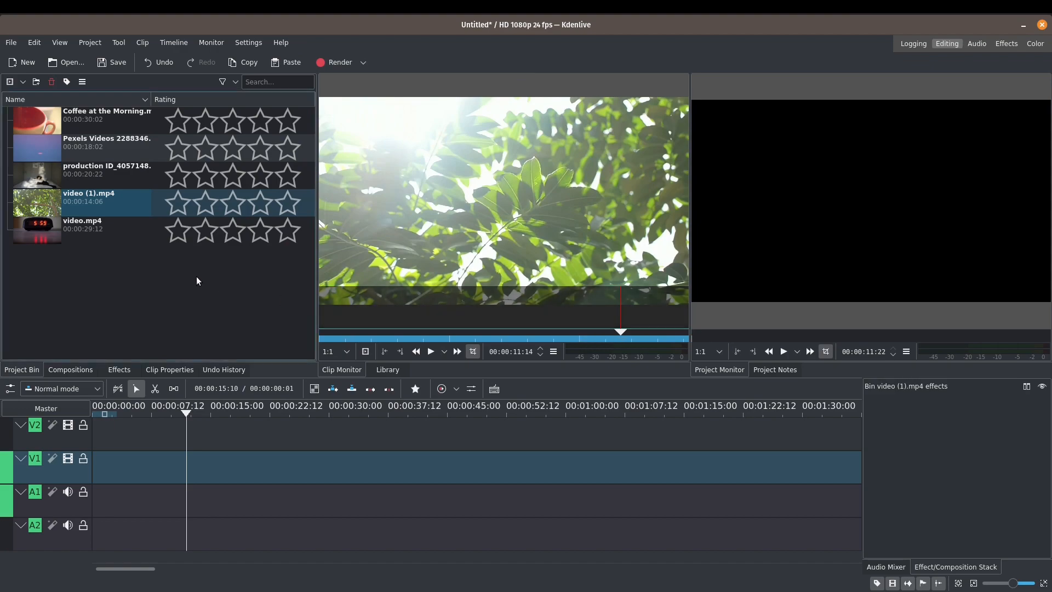
left_click(123, 235)
left_click_drag(373, 332, 475, 337)
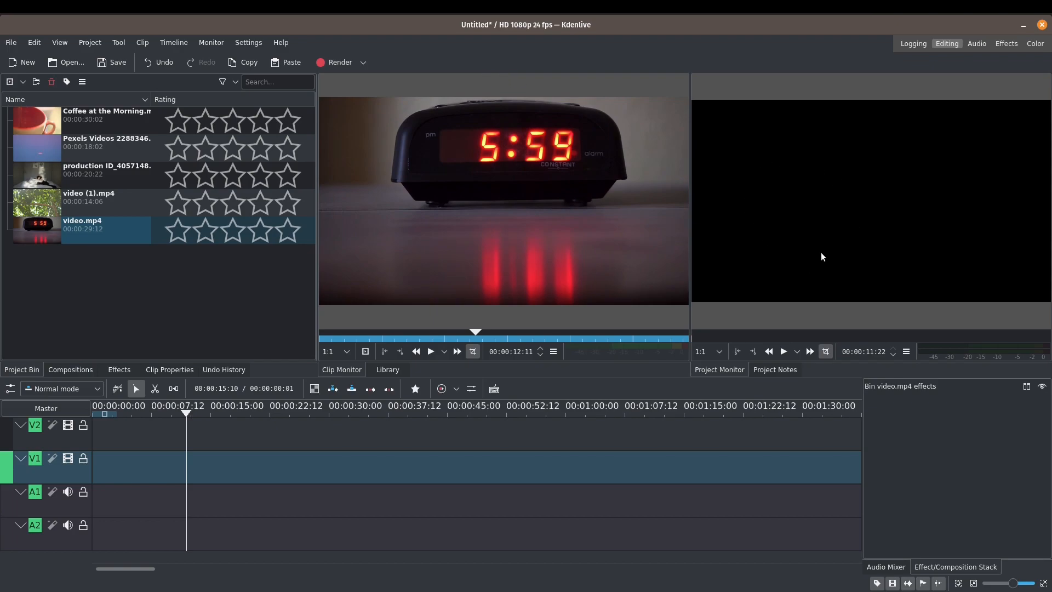
left_click(101, 226)
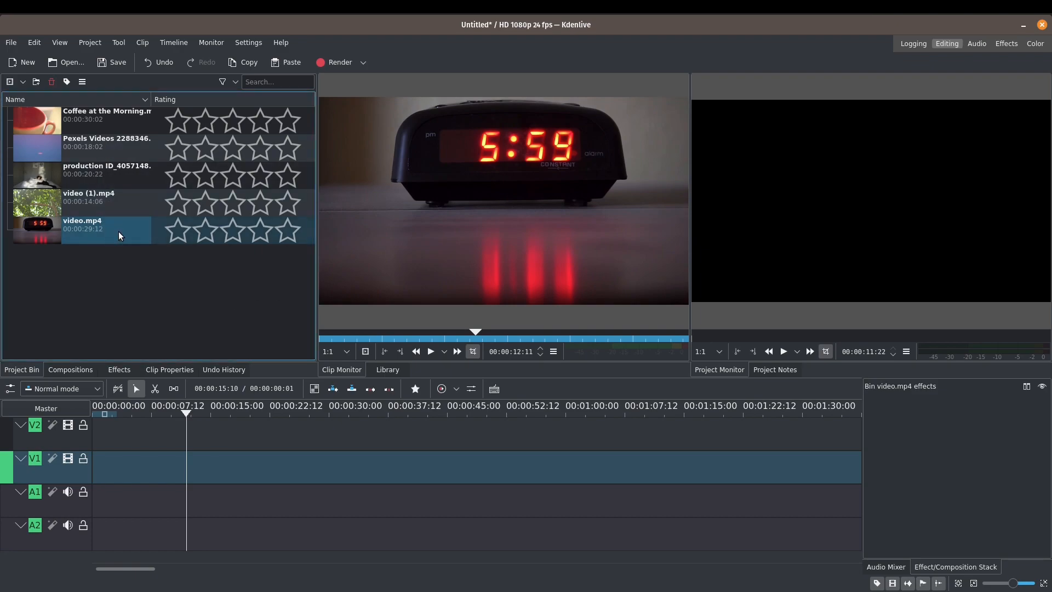
Place Pexels Videos 2288346.mp4 at the start of track V1 and play it from the beginning, stopping at about 00:00:03:12.
left_click(129, 153)
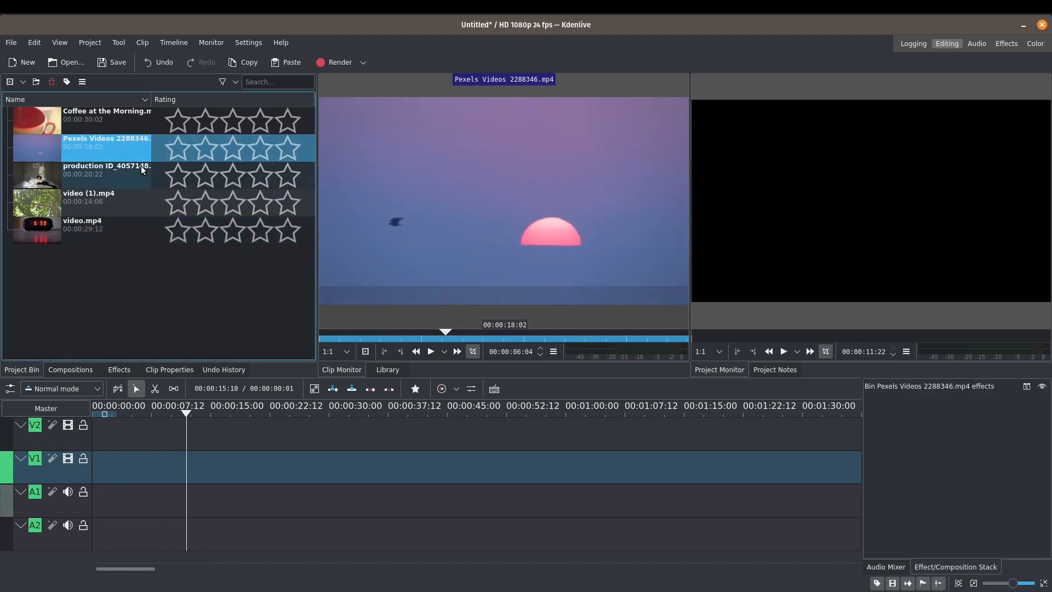
left_click_drag(134, 144, 94, 460)
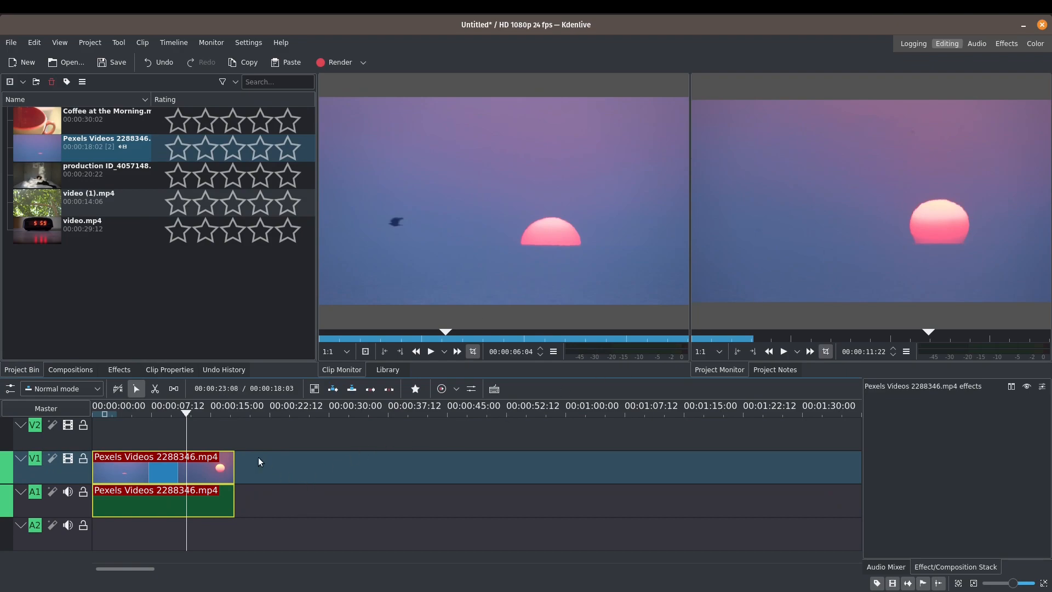
left_click_drag(183, 415, 77, 417)
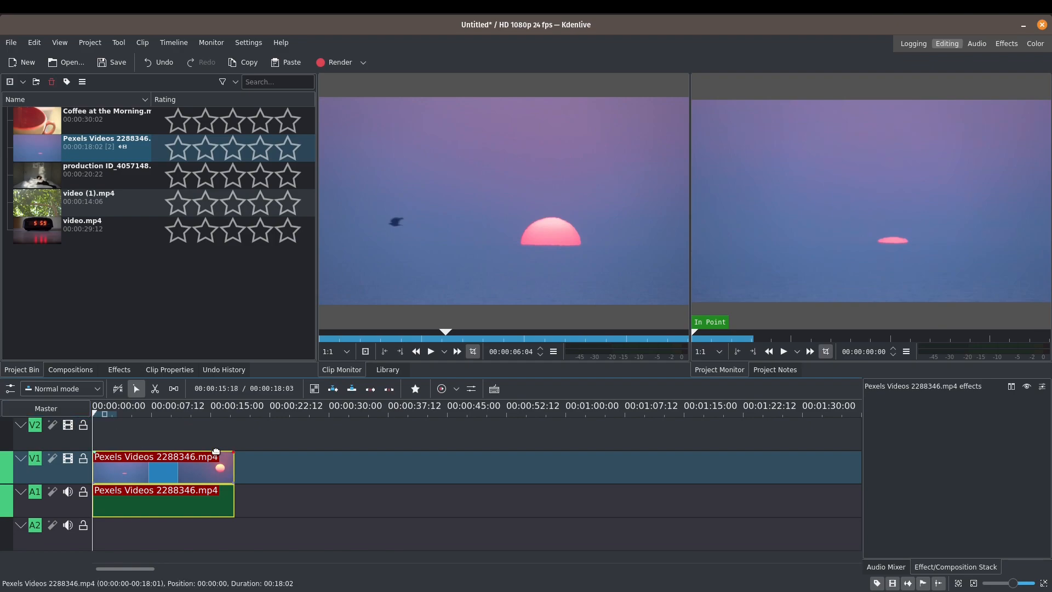
key("space")
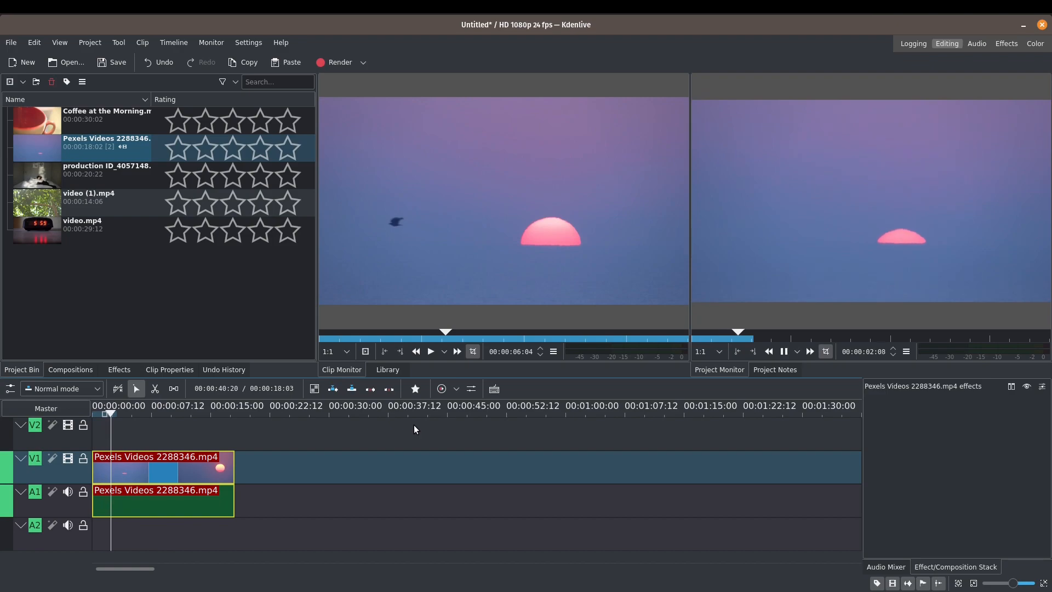
key("space")
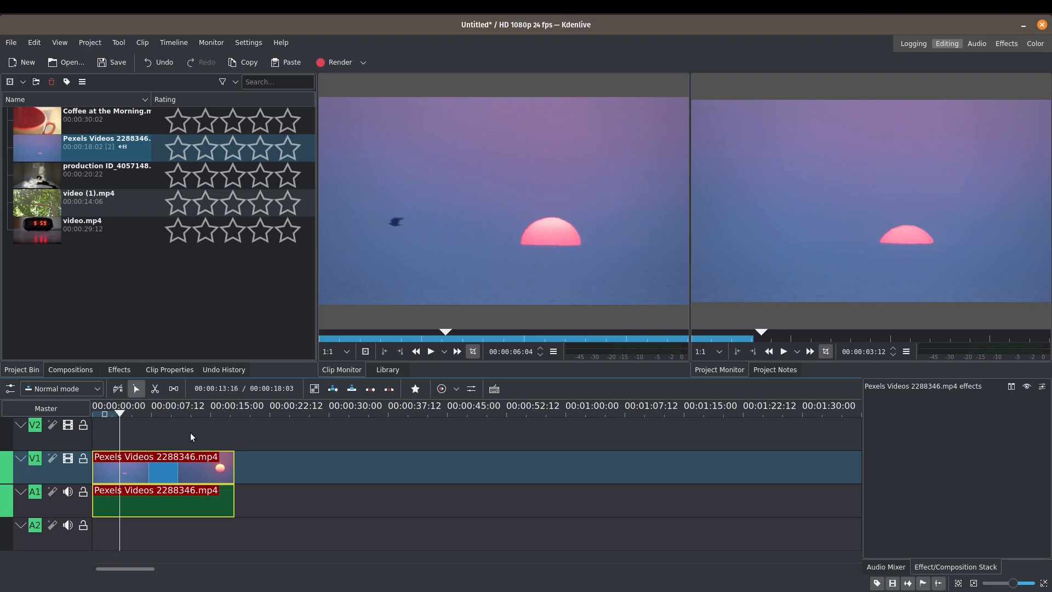
Cut the Pexels Videos 2288346.mp4 timeline clip at the playhead with the Razor tool and delete the part after the cut.
left_click(155, 390)
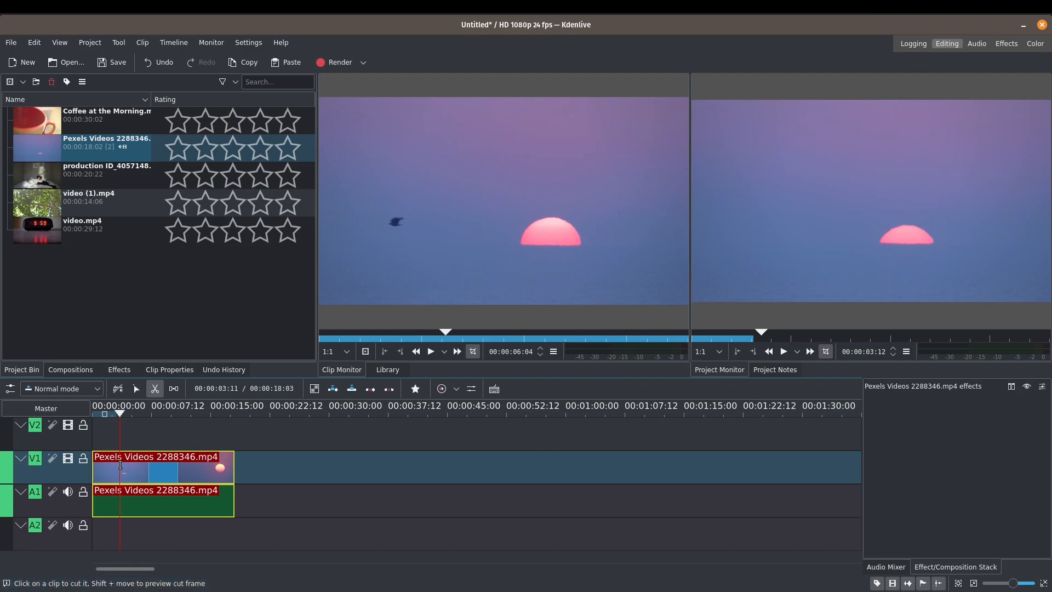
left_click(120, 464)
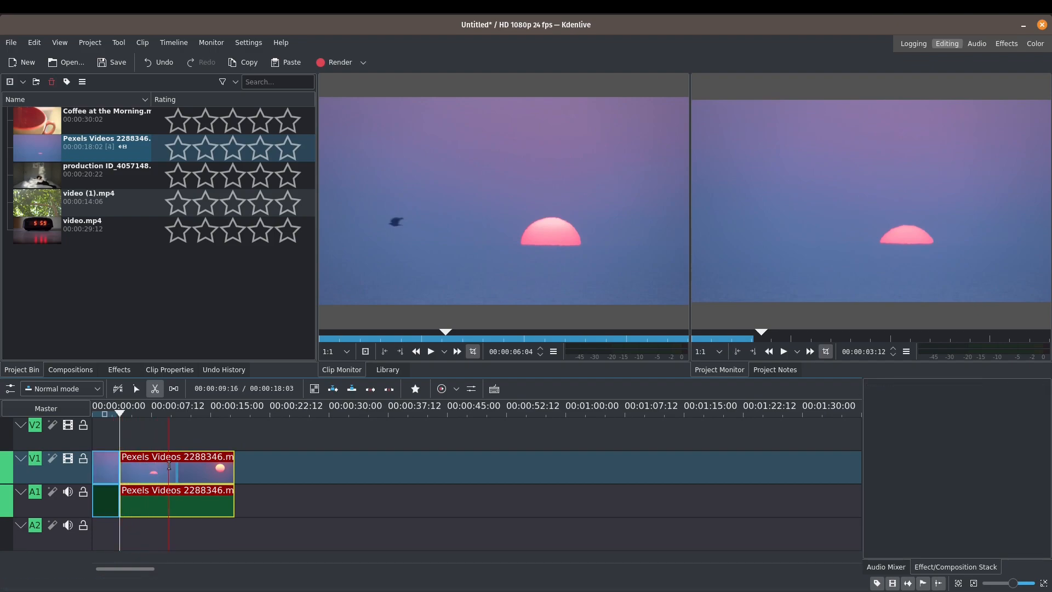
left_click(137, 389)
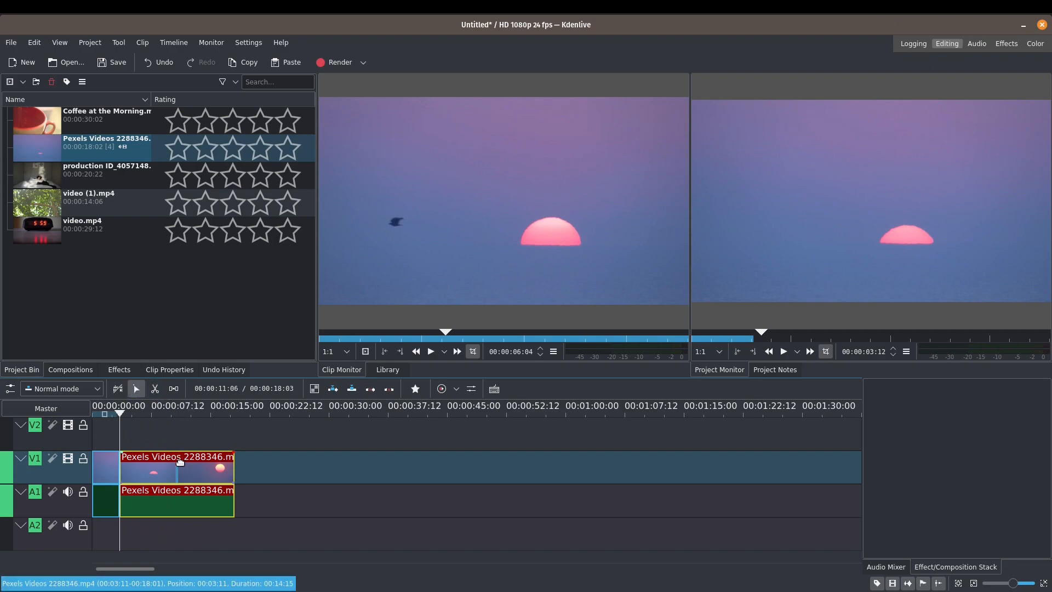
left_click(178, 471)
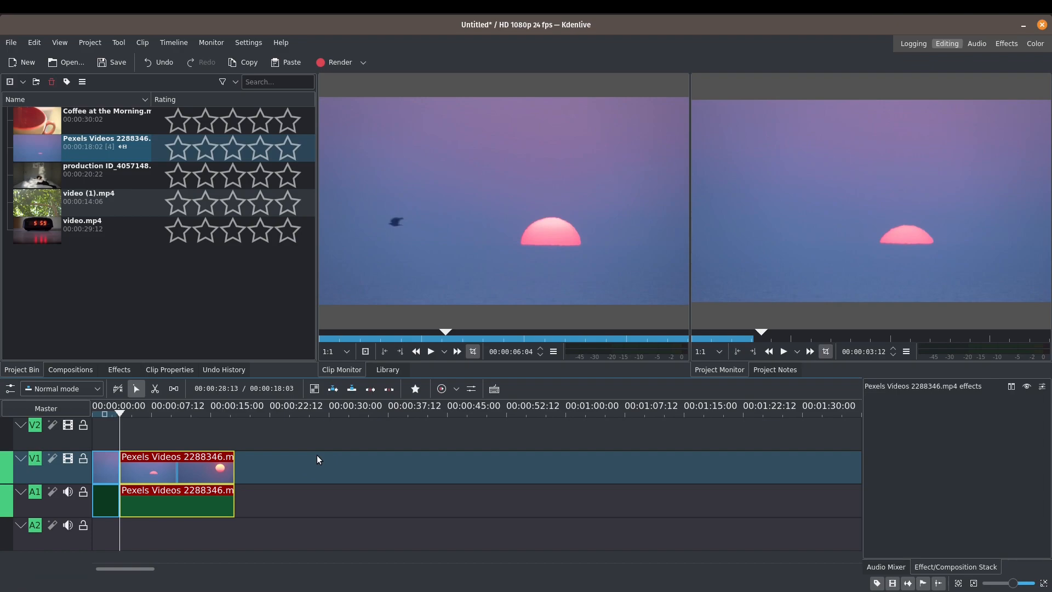
key("Delete")
Play the trimmed sunrise clip from the start of the timeline, then scrub back to about 00:00:01:16.
left_click_drag(120, 414, 85, 419)
left_click(784, 351)
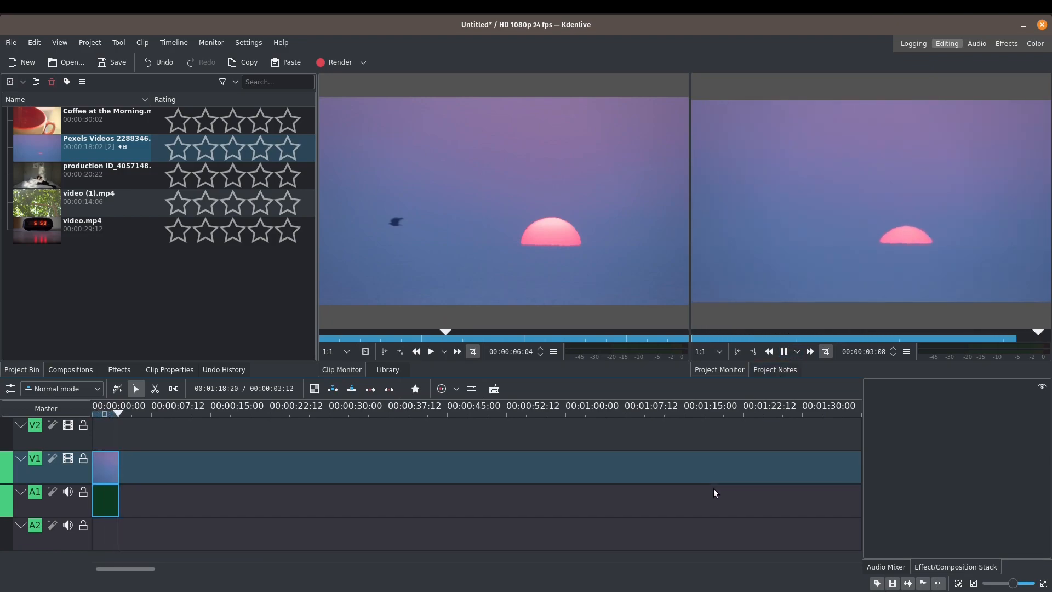
left_click_drag(120, 411, 106, 412)
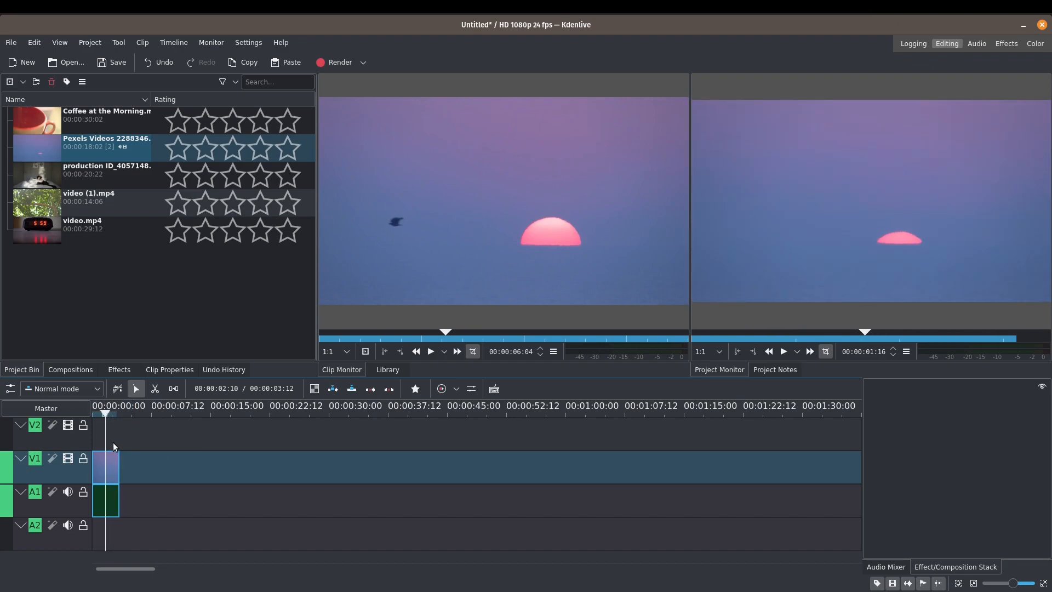
Check the sound of the trimmed clip's A1 audio in the Audio Mixer.
left_click(113, 471)
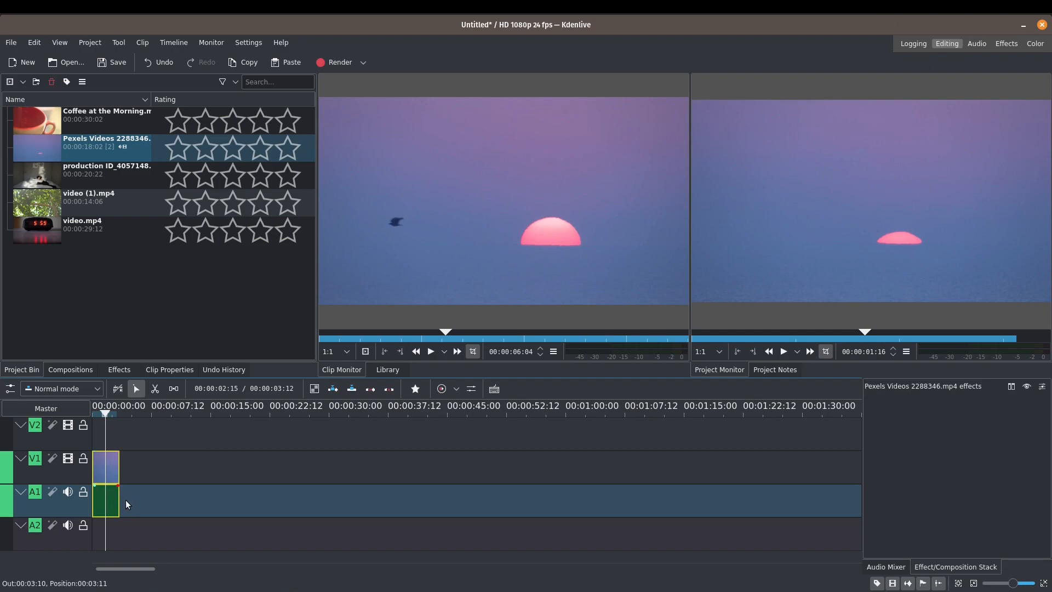
left_click(886, 566)
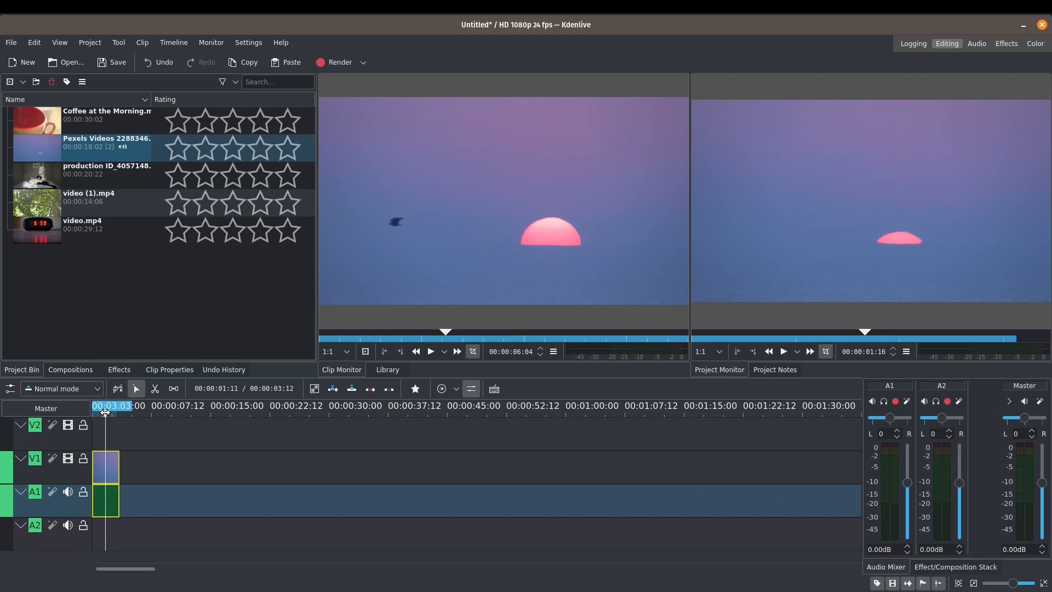
left_click(98, 430)
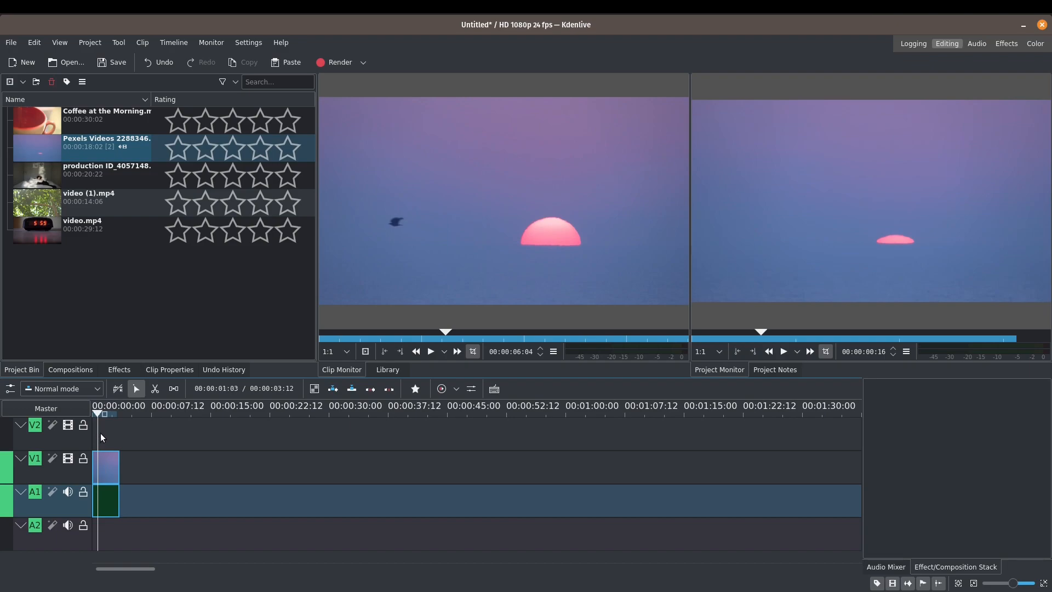
left_click(874, 568)
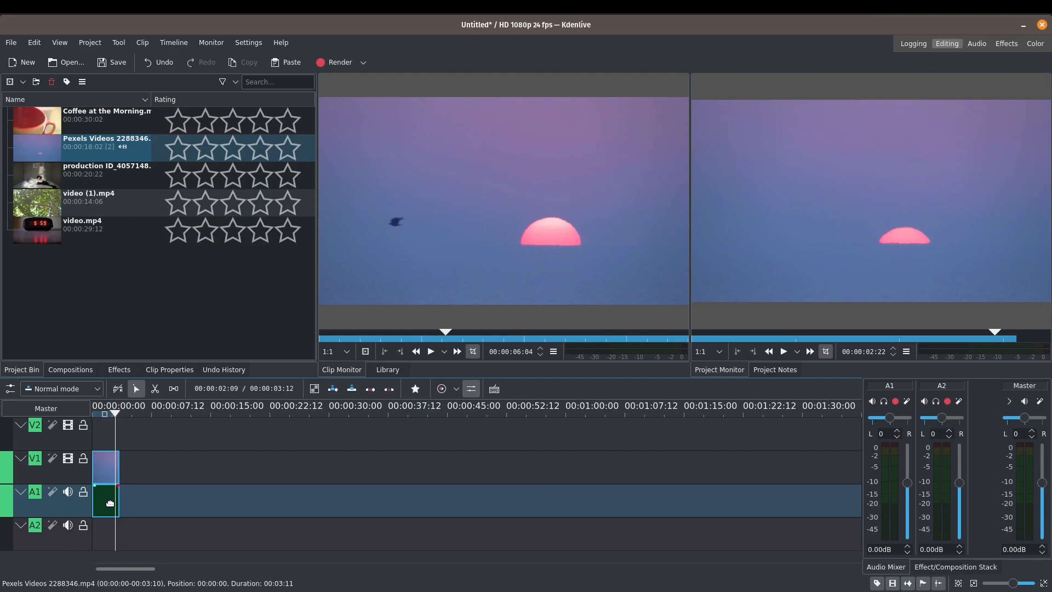
Ungroup the sunrise clip's video and audio, delete the audio part from track A1, and play the remaining video from the start.
right_click(109, 465)
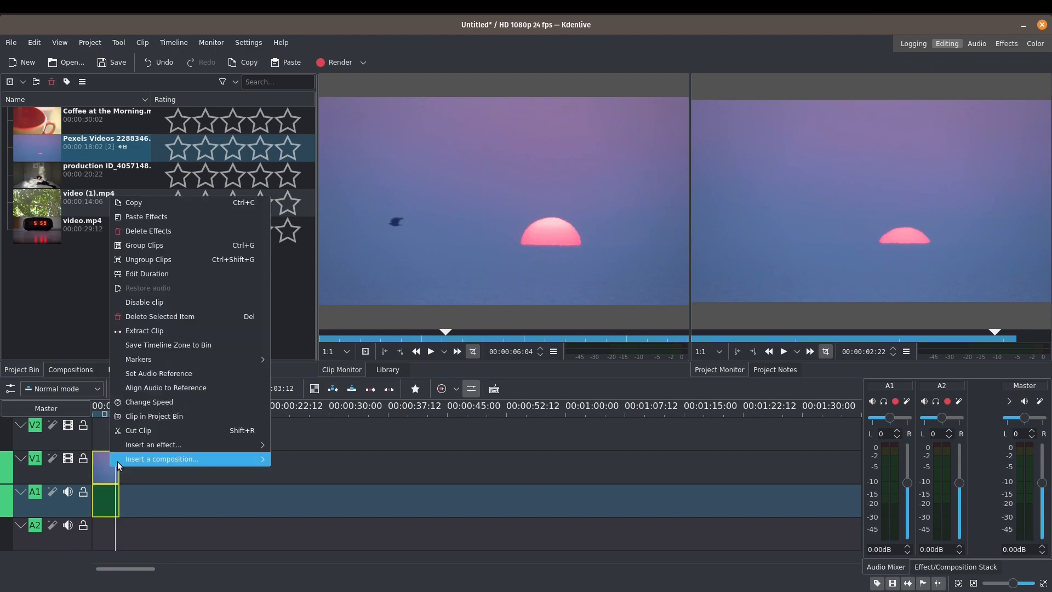
left_click(172, 259)
left_click(106, 505)
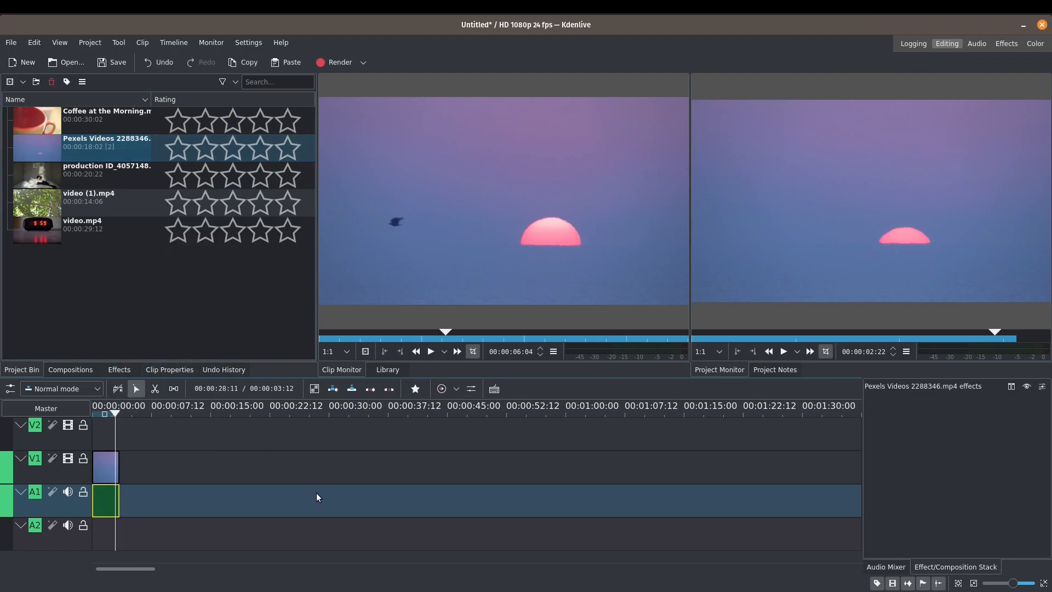
key("Delete")
left_click_drag(114, 411, 86, 425)
key("space")
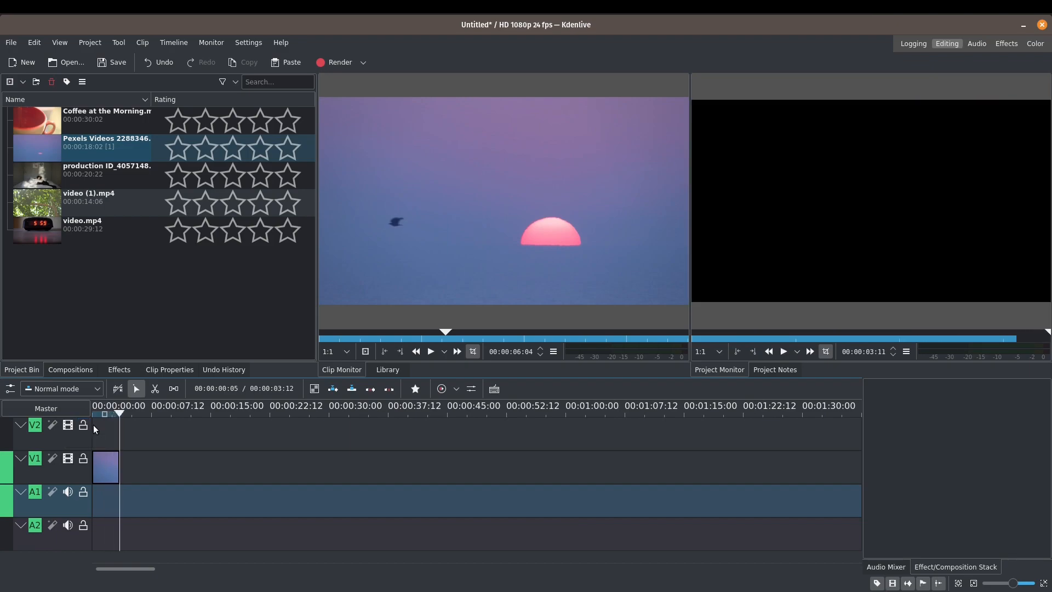
Scrub video.mp4 in the Clip Monitor to find the change from 5:59 to 6:00, stopping before it at about 00:00:18:14.
left_click(111, 229)
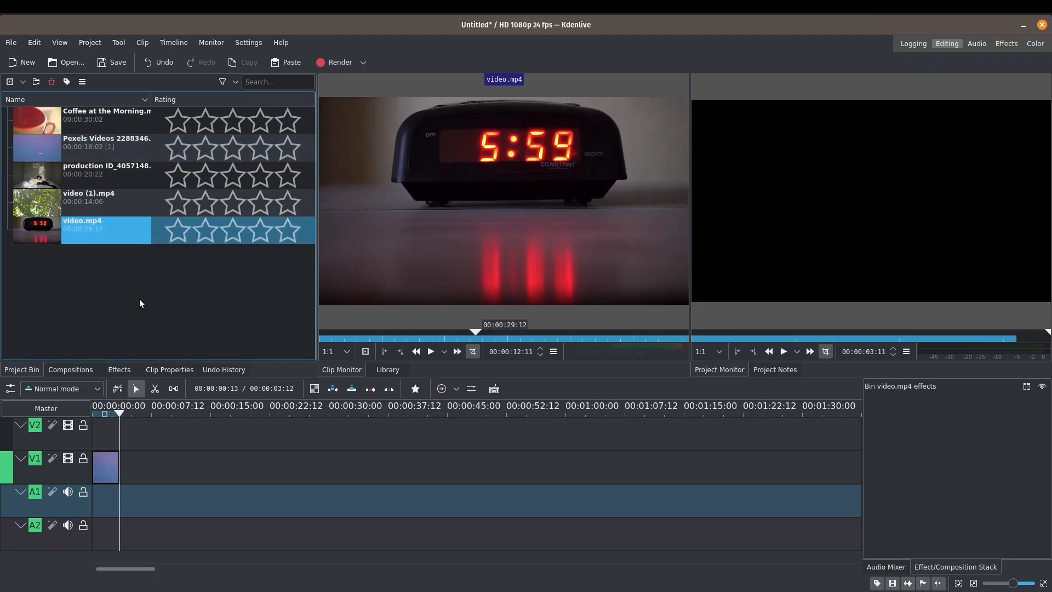
left_click_drag(474, 330, 583, 337)
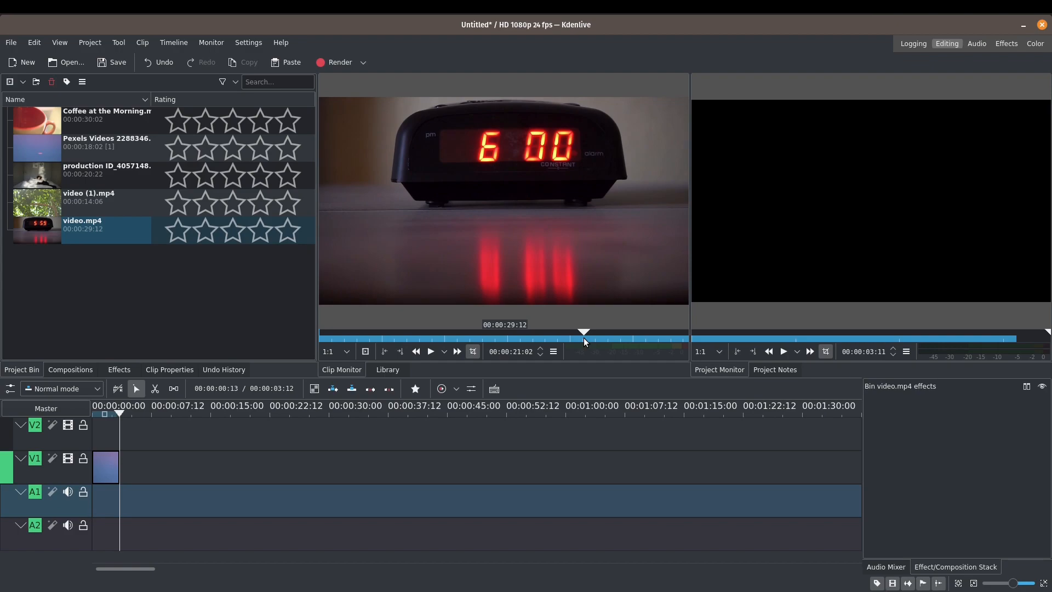
left_click_drag(583, 331, 551, 340)
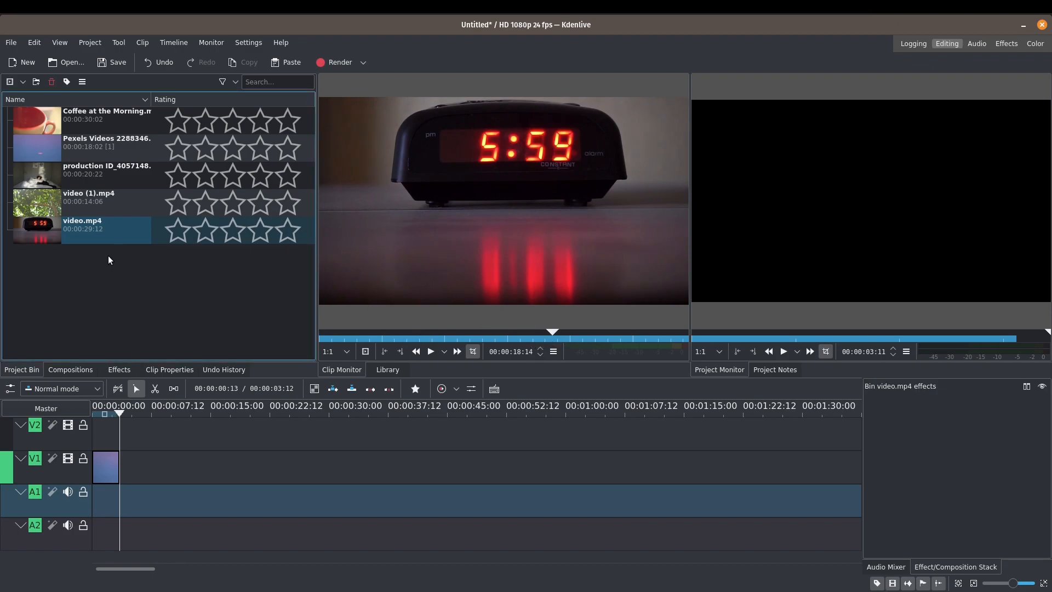
left_click(129, 238)
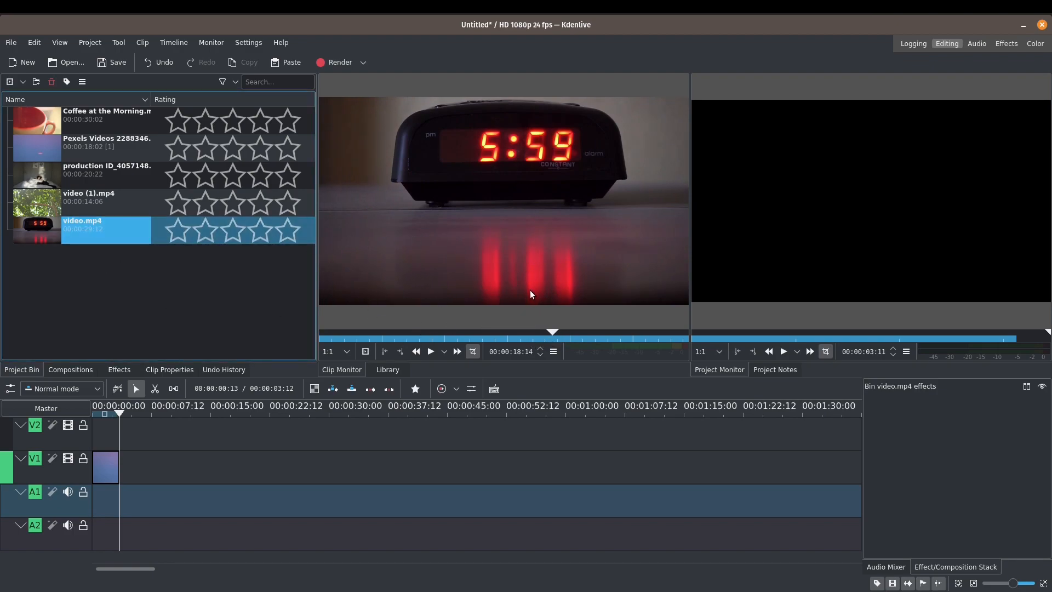
Set the zone in point of video.mp4 at 00:00:19:01, just before the clock changes from 5:59 to 6:00.
left_click_drag(554, 330, 532, 331)
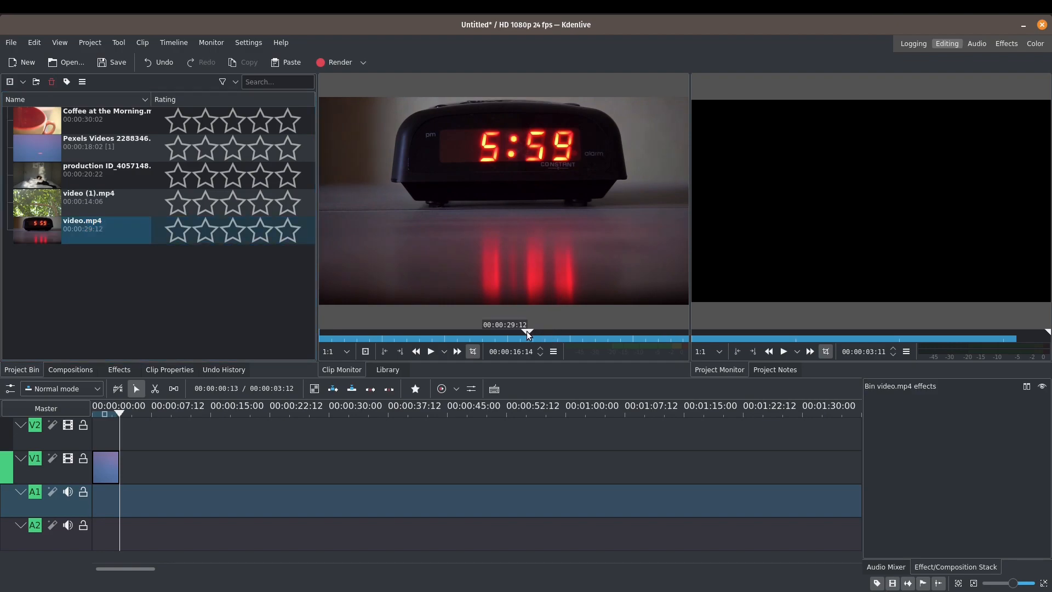
key("space")
key("space")
left_click_drag(578, 331, 557, 334)
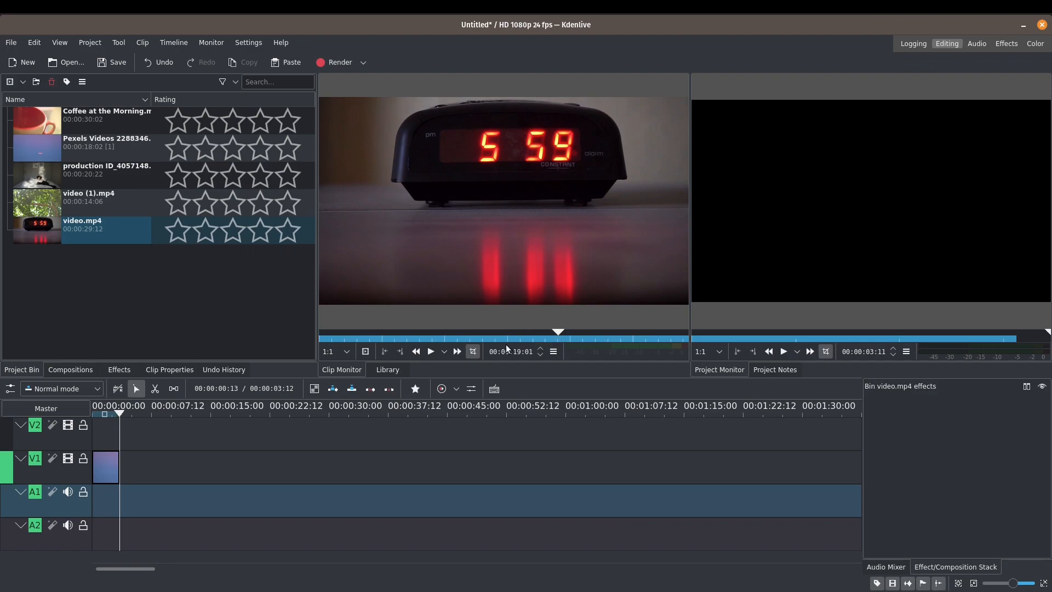
left_click(388, 351)
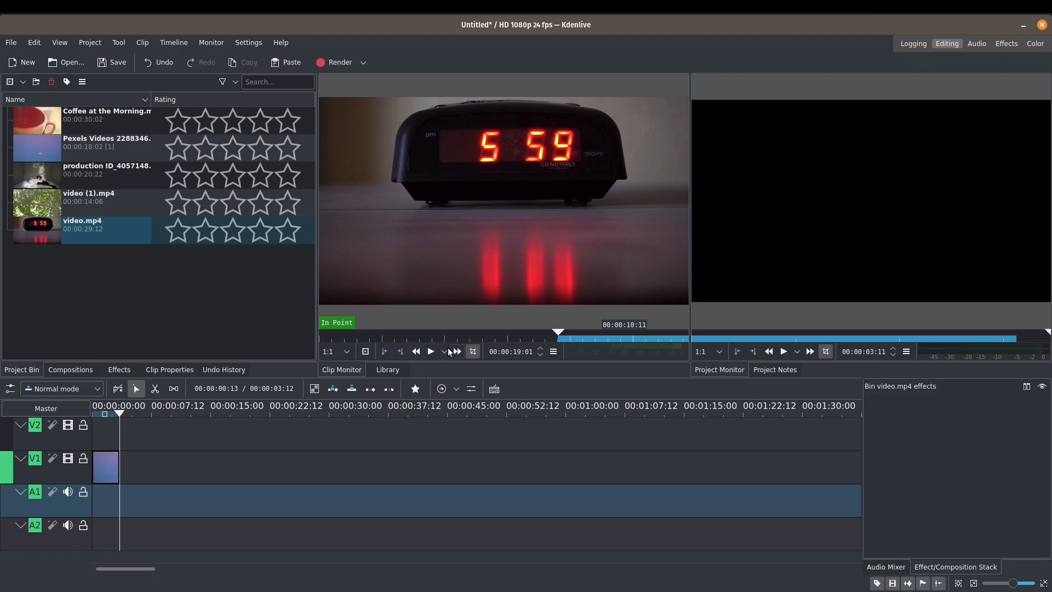
Set the zone out point of video.mp4 at 00:00:20:21 and replay the marked clock section in the Clip Monitor.
left_click(430, 353)
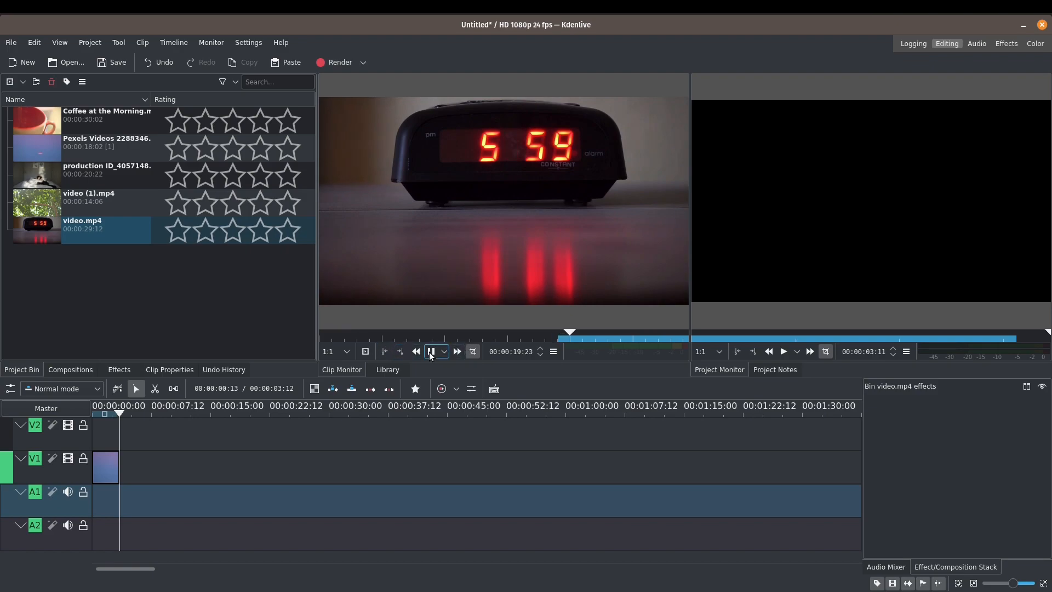
left_click(430, 352)
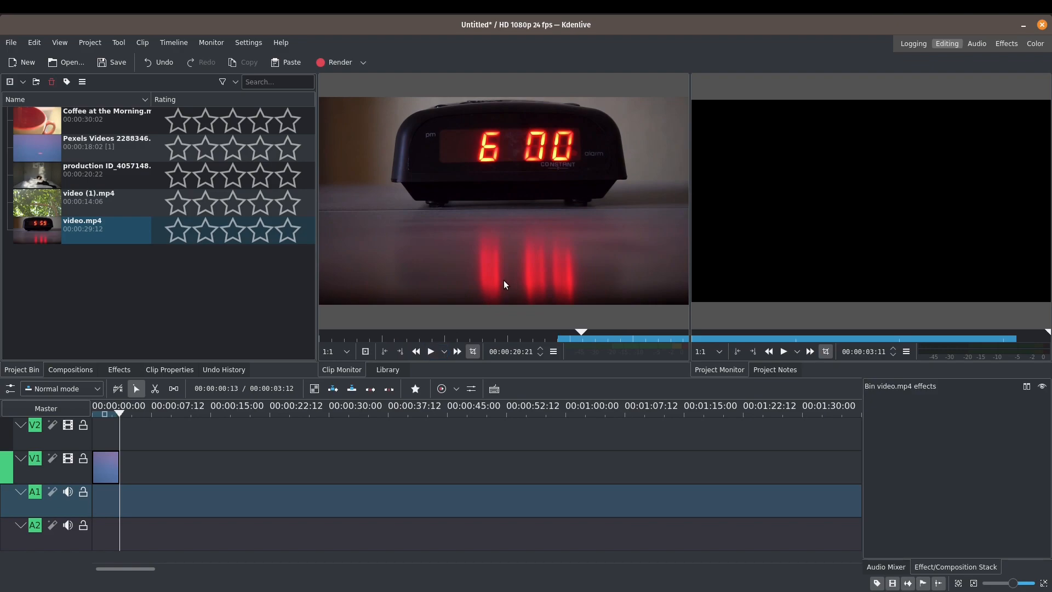
left_click(402, 351)
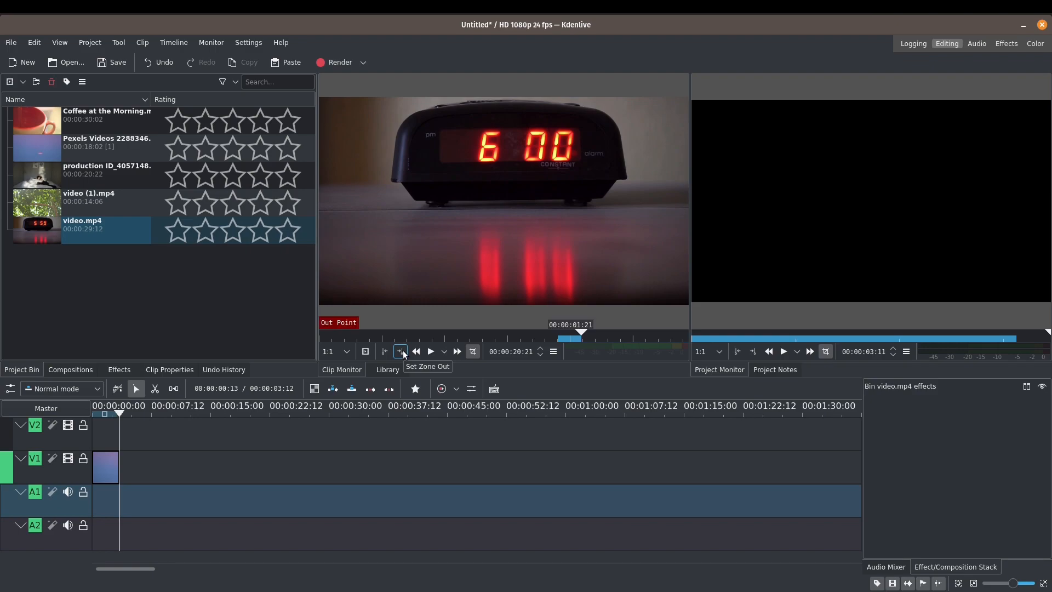
left_click_drag(580, 331, 555, 333)
key("space")
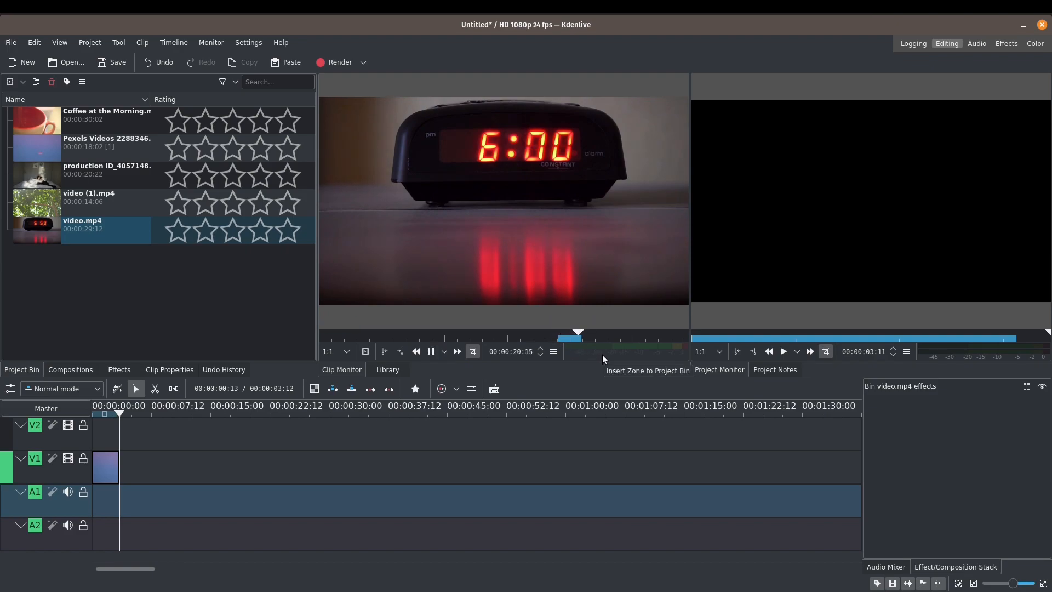
key("space")
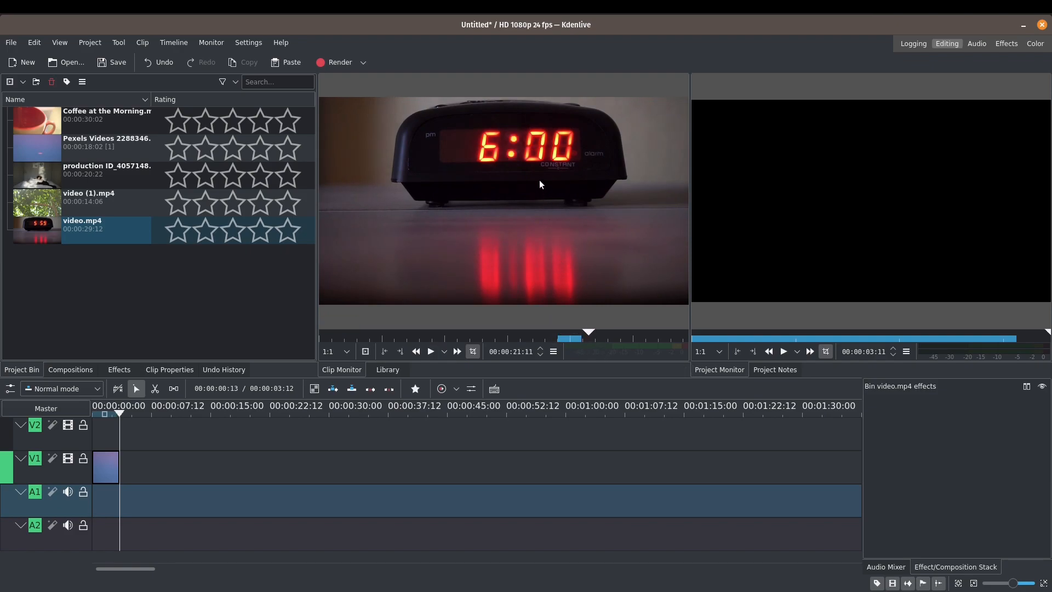
Place the marked clock section on track V1 directly after the sunrise clip and play the sequence from the start.
left_click_drag(534, 202, 110, 482)
left_click_drag(120, 413, 90, 420)
key("space")
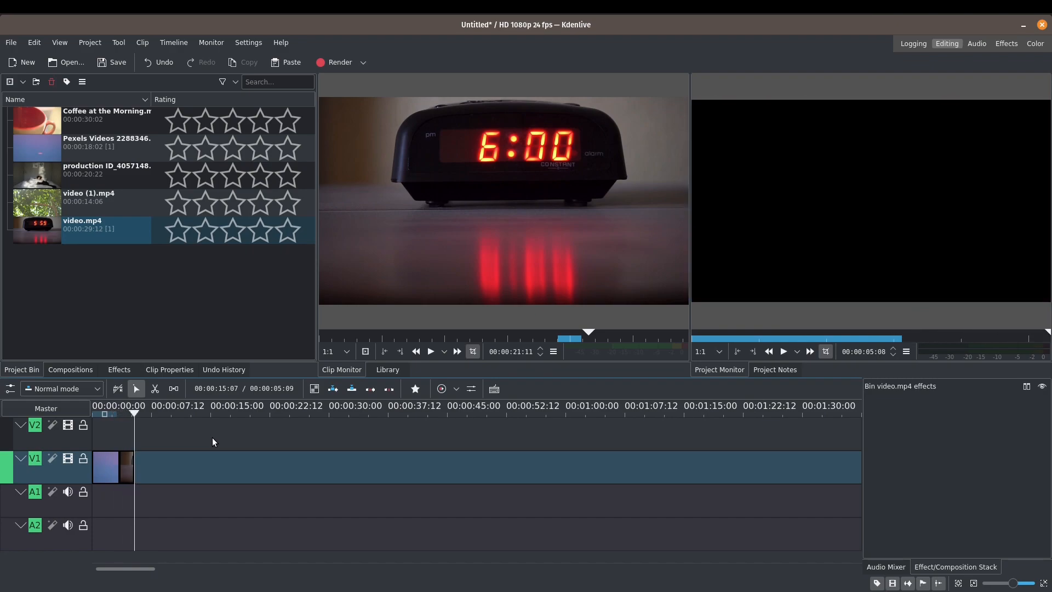
Review the opening of production ID_4057148.mp4 and set its zone out point at 00:00:02:17, while the woman is still lying down.
left_click(103, 173)
left_click_drag(462, 330, 321, 335)
key("space")
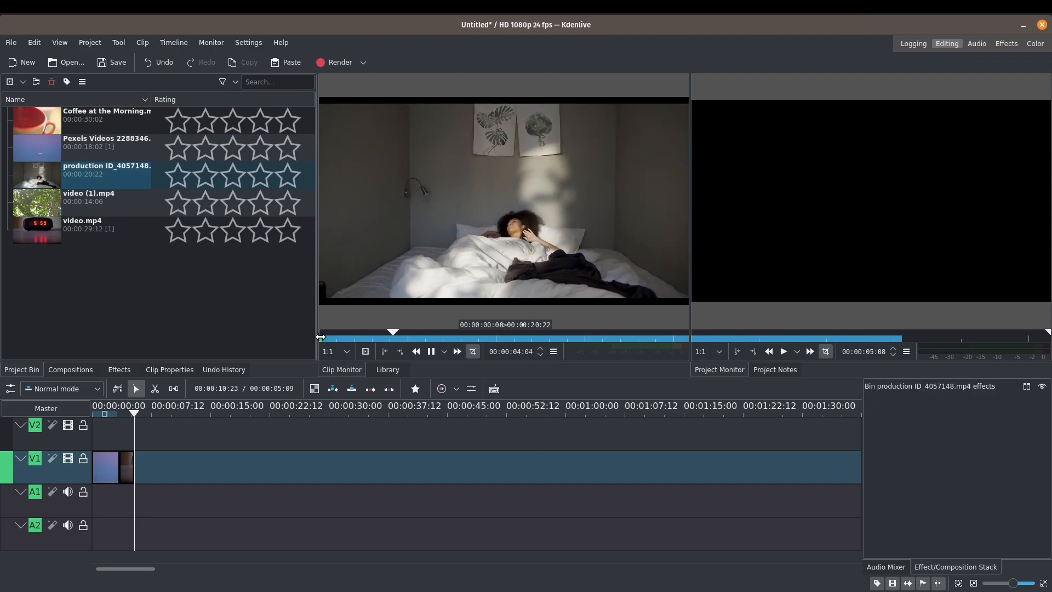
key("space")
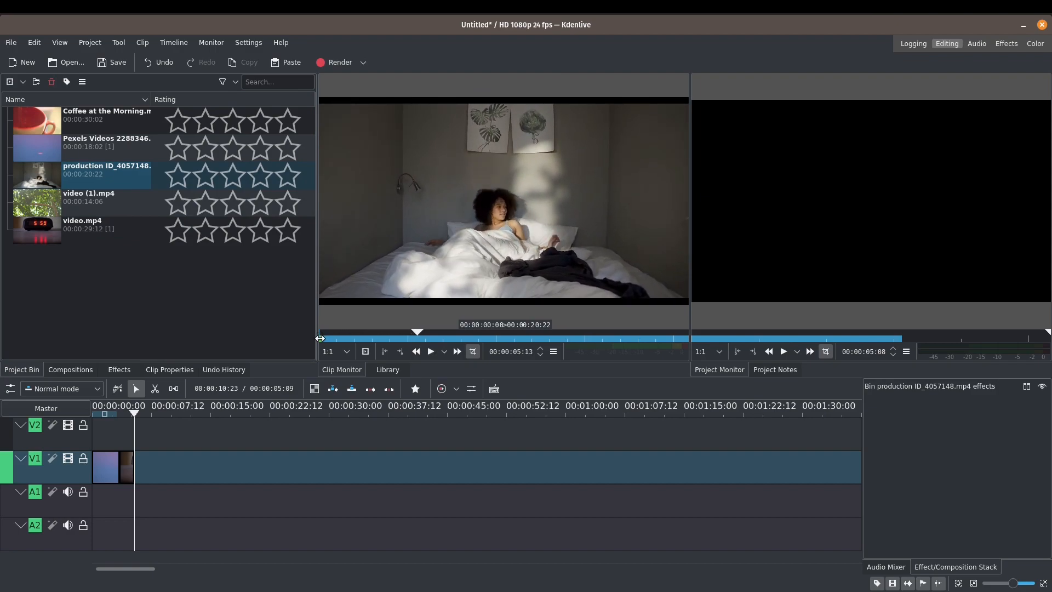
left_click(397, 335)
left_click_drag(396, 333, 367, 331)
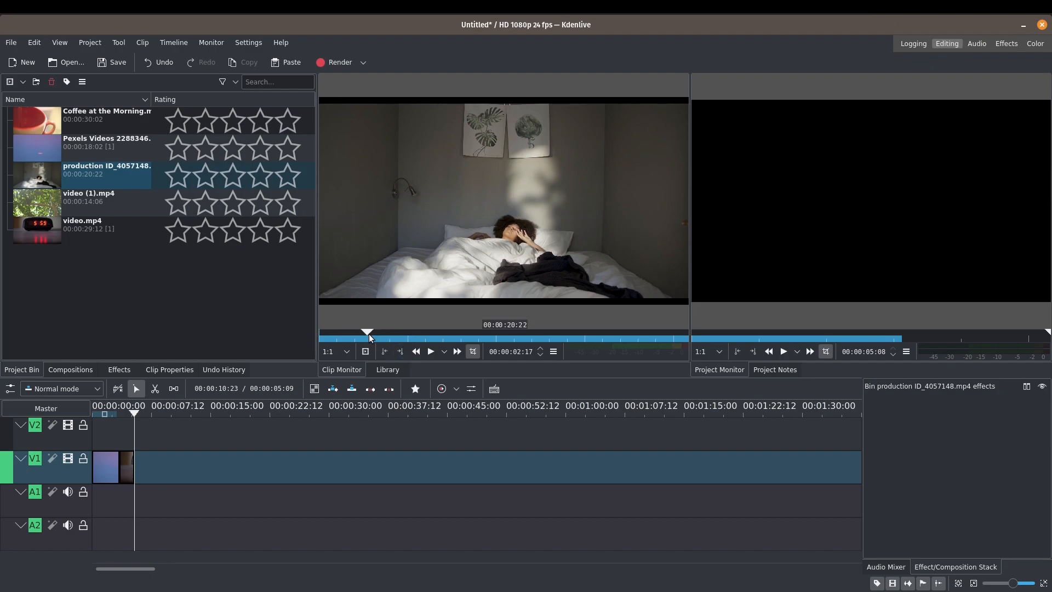
key("o")
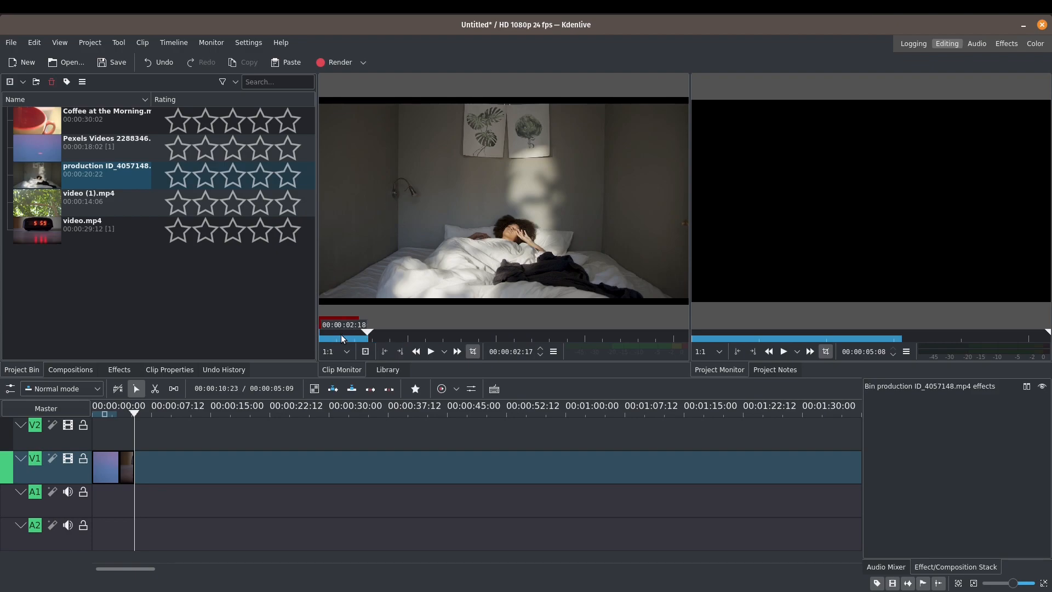
Place the marked bedroom section on track V1 directly after the clock clip and play the timeline through it.
left_click_drag(402, 222, 122, 442)
left_click(123, 429)
key("space")
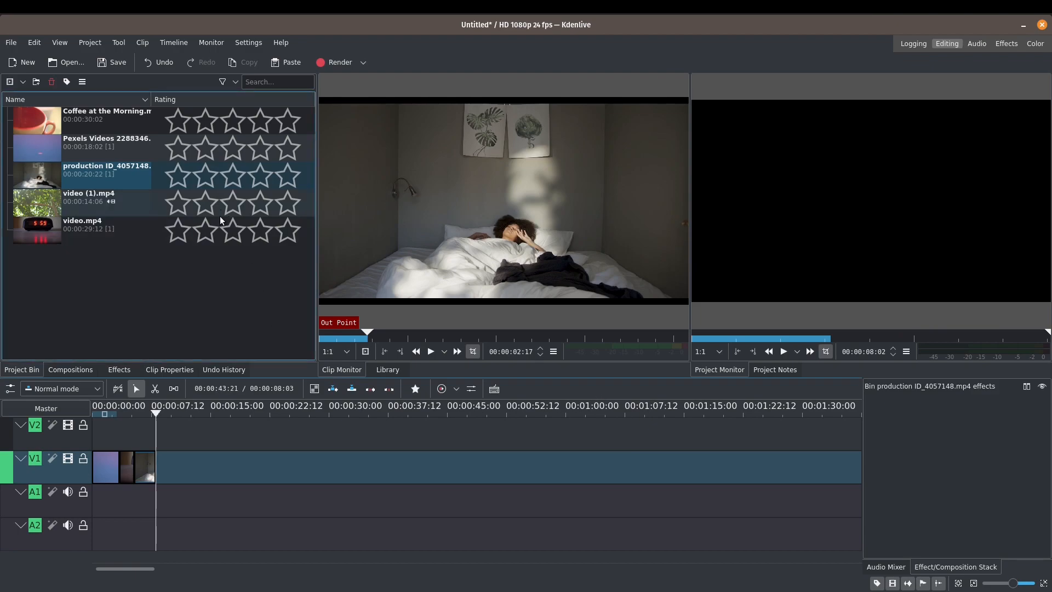
Set the zone out point of video (1).mp4 at 00:00:03:12 and place the section on track V1 directly after the bedroom clip.
left_click(144, 207)
left_click_drag(392, 329, 308, 330)
key("space")
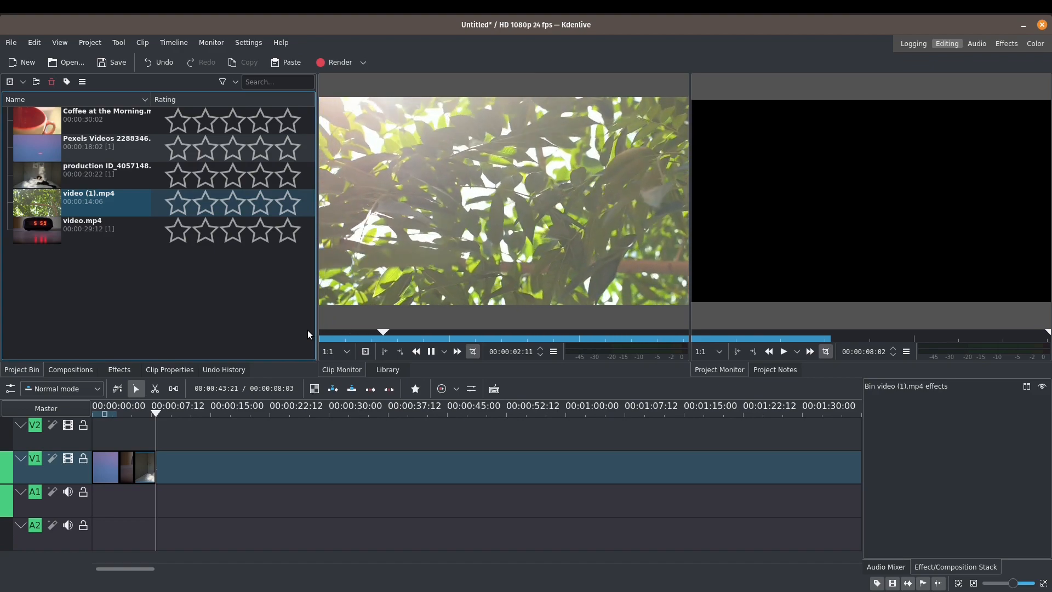
key("space")
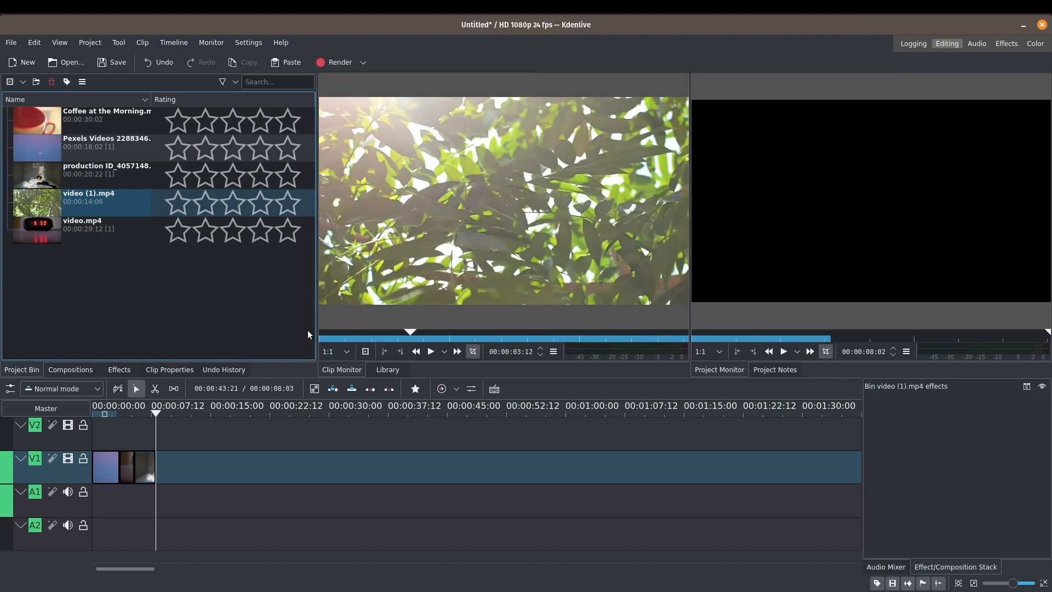
mouse_move(453, 282)
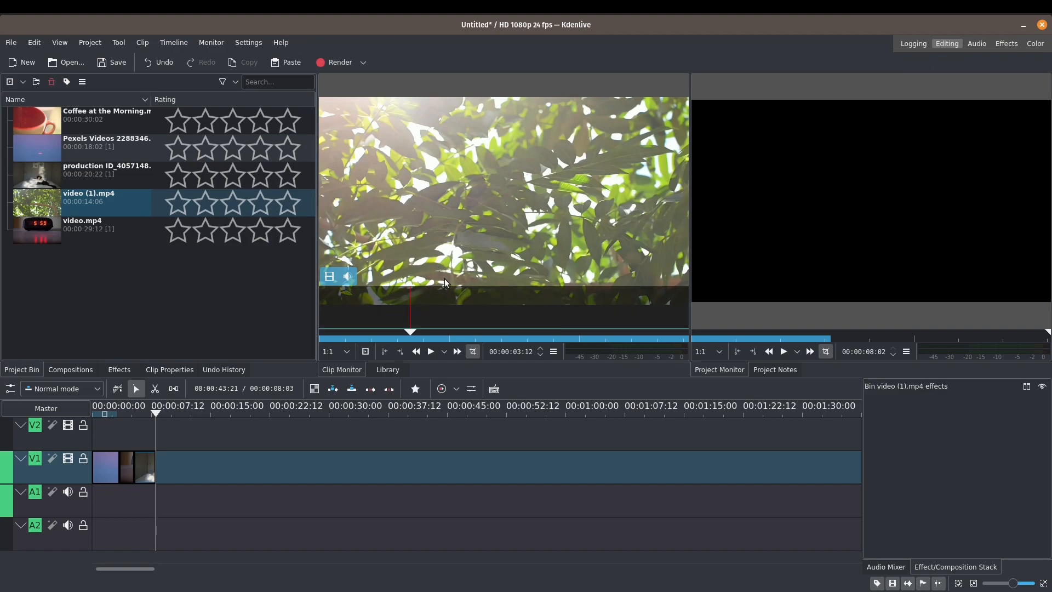
key("o")
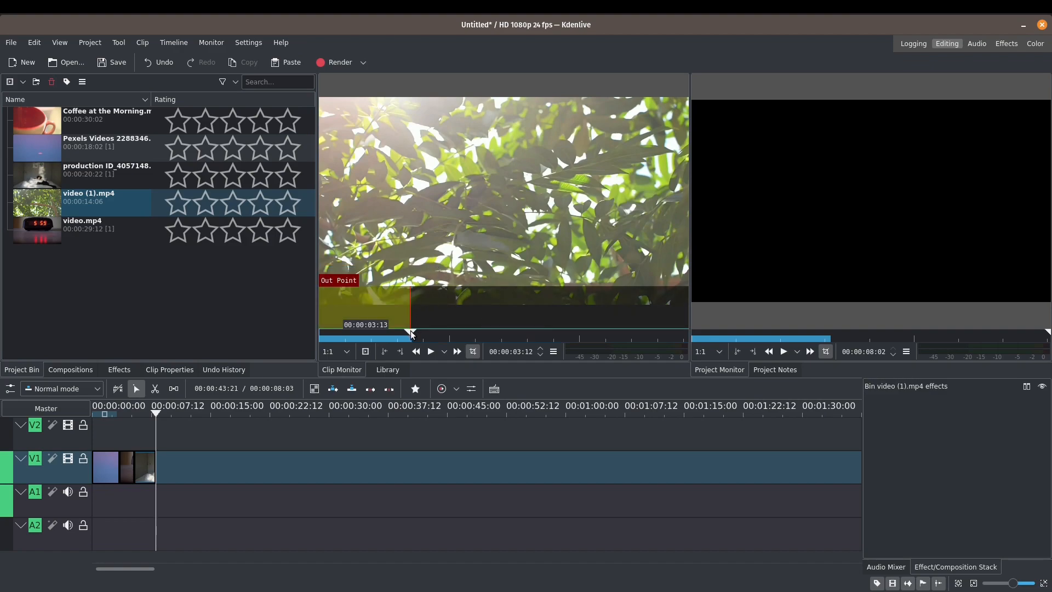
left_click_drag(505, 315, 156, 471)
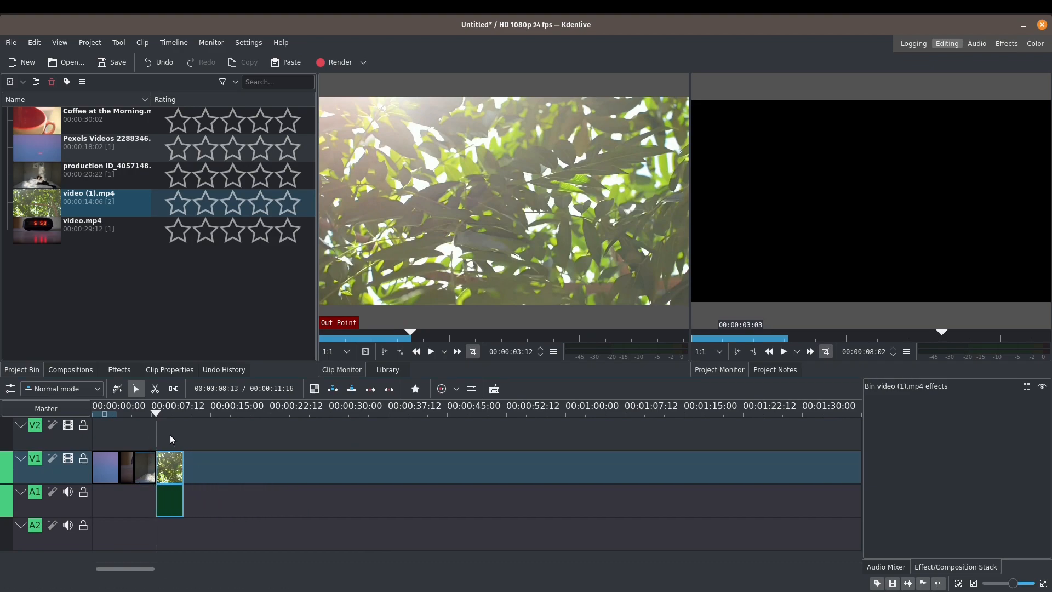
Ungroup the leaves clip to delete its audio from track A1, and play the whole sequence from the start.
left_click(169, 464)
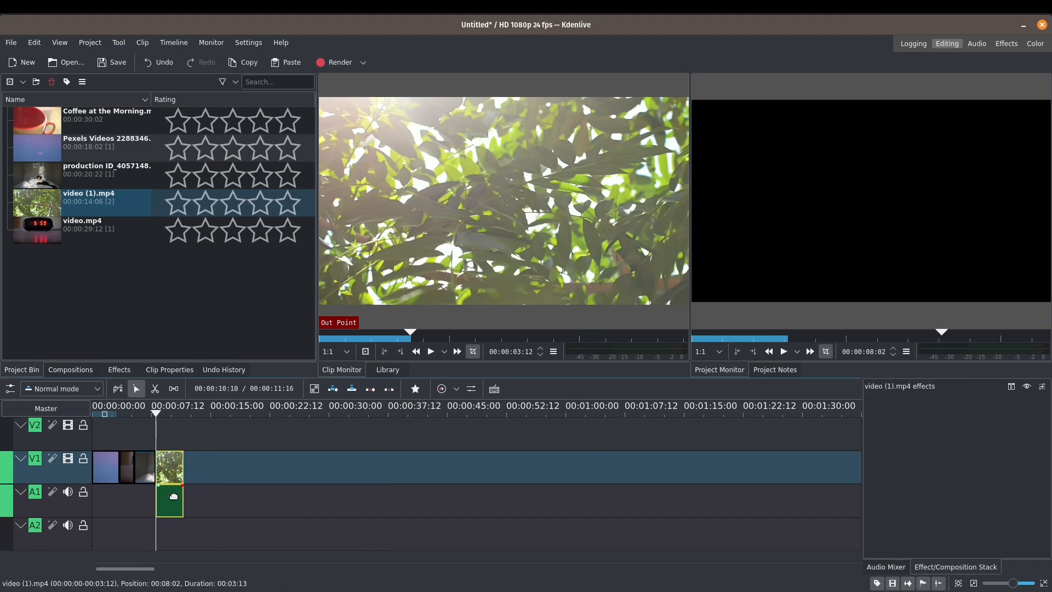
left_click(173, 496)
left_click(174, 472)
right_click(176, 473)
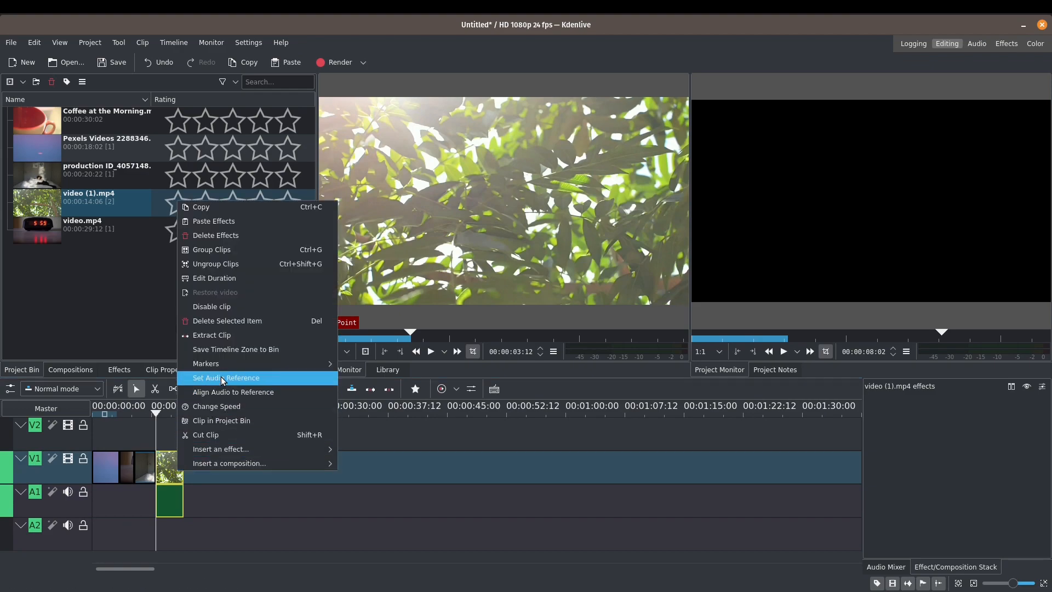
left_click(307, 265)
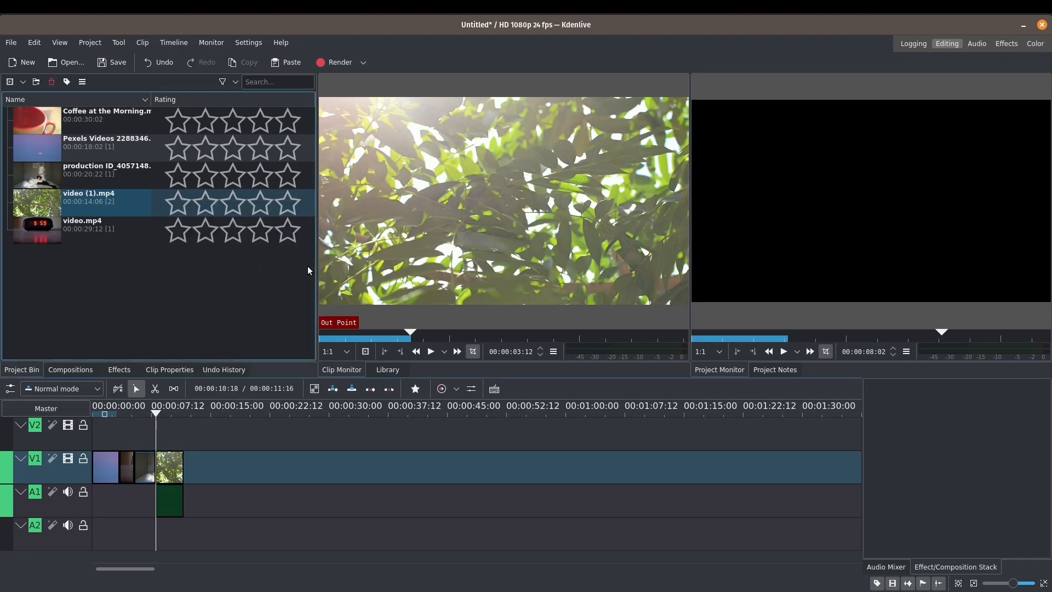
left_click(173, 500)
key("Delete")
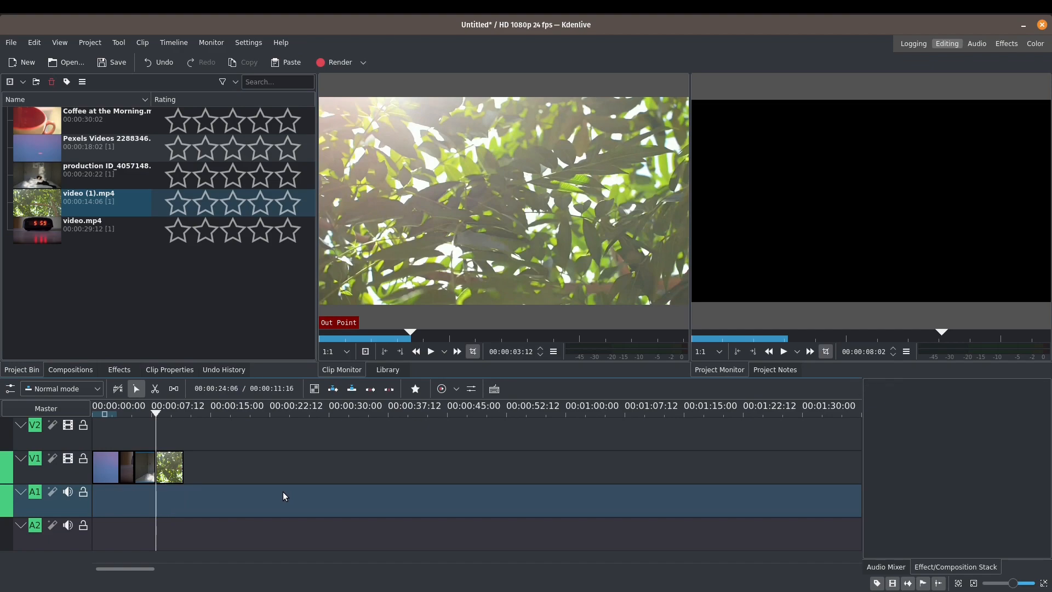
left_click_drag(154, 415, 82, 418)
key("space")
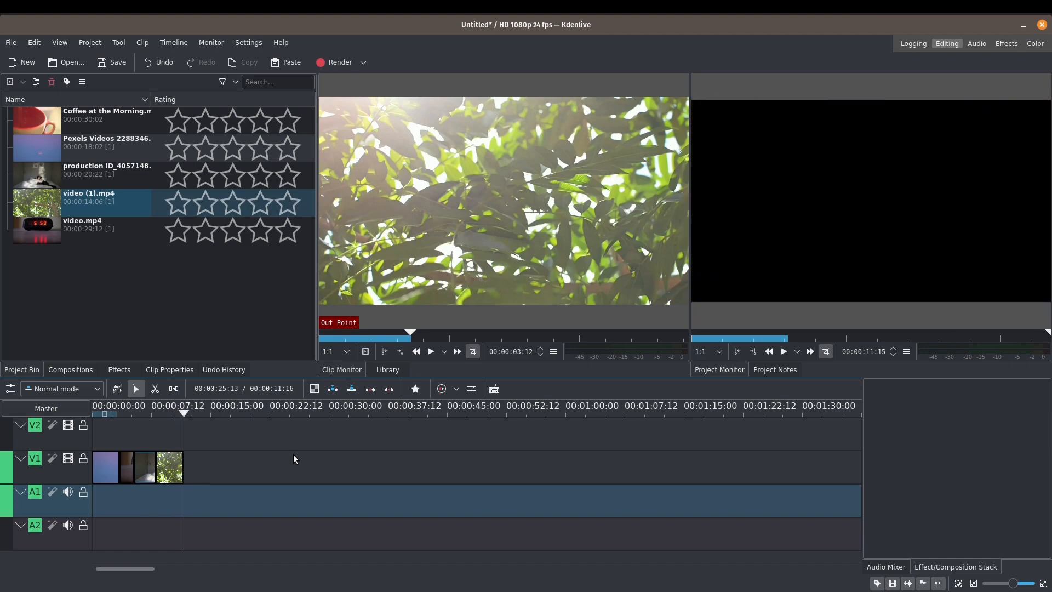
Find the moment before the woman sits up in production ID_4057148.mp4 and set the zone in point at 00:00:04:20.
left_click(94, 170)
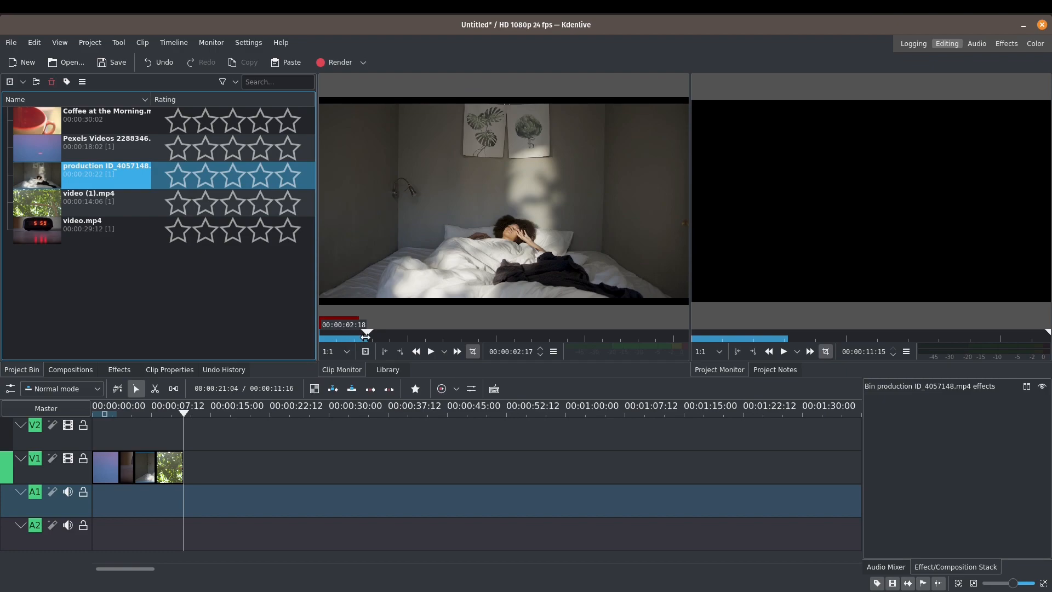
key("space")
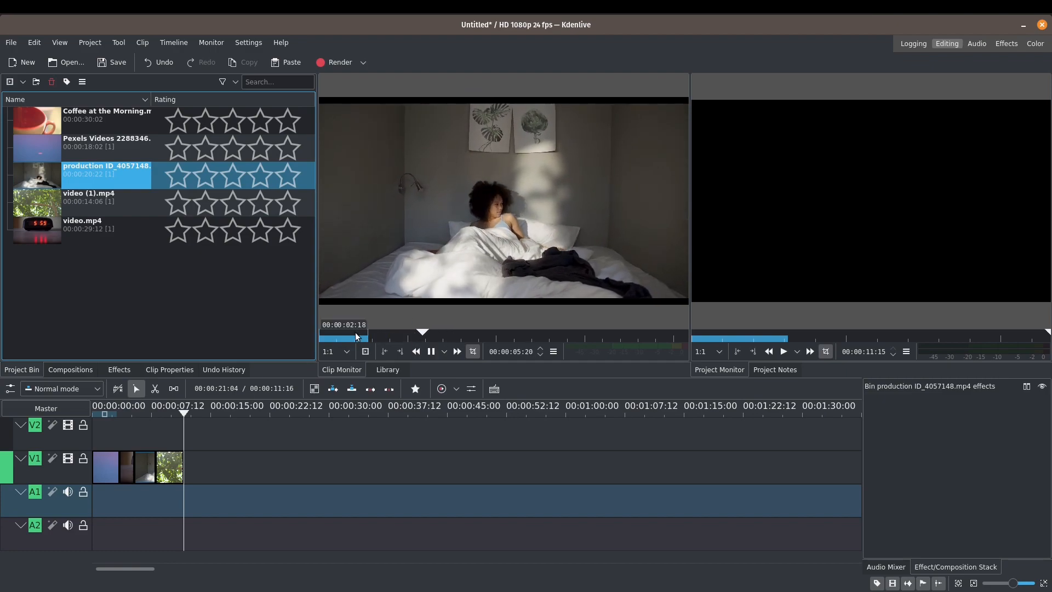
key("space")
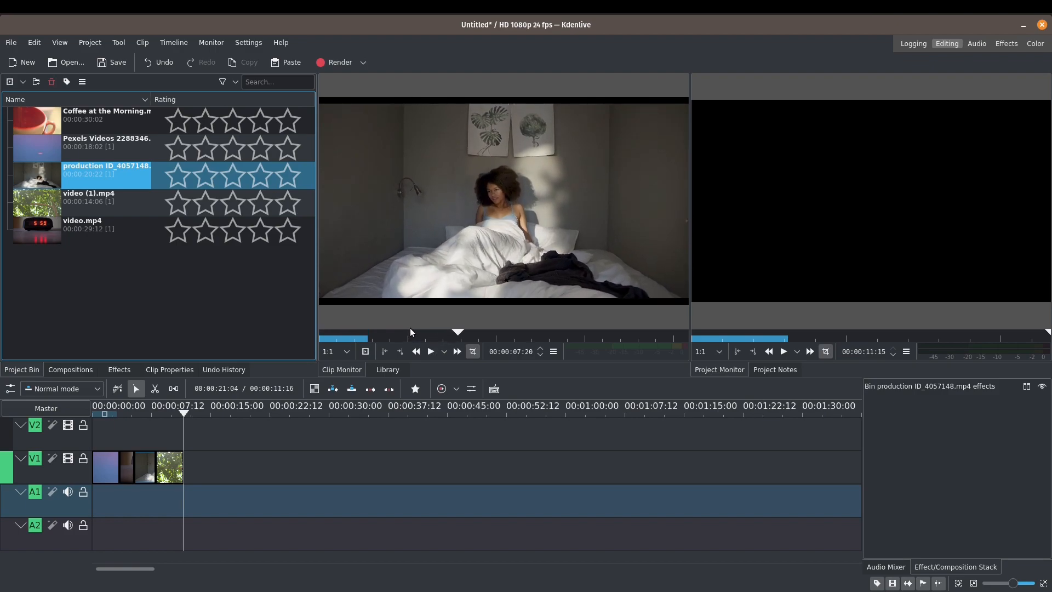
left_click_drag(456, 329, 384, 324)
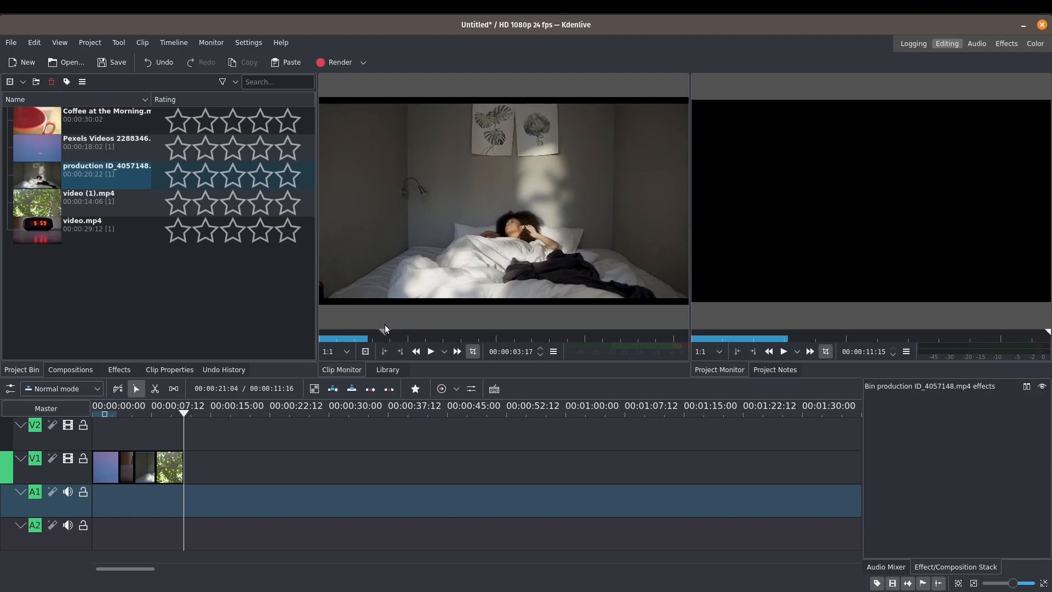
key("space")
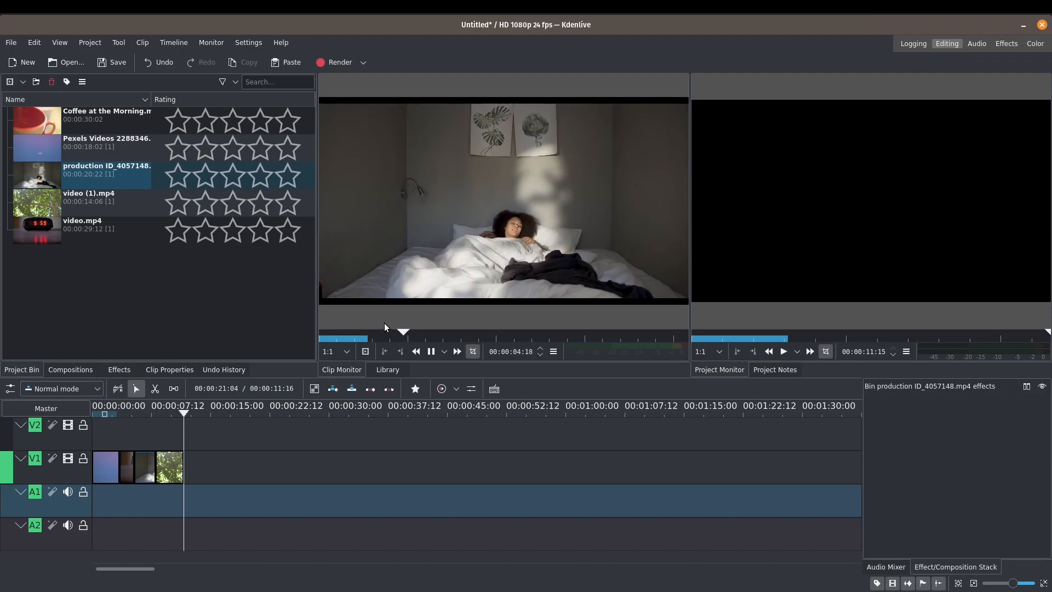
key("space")
left_click(407, 330)
left_click_drag(407, 330, 404, 330)
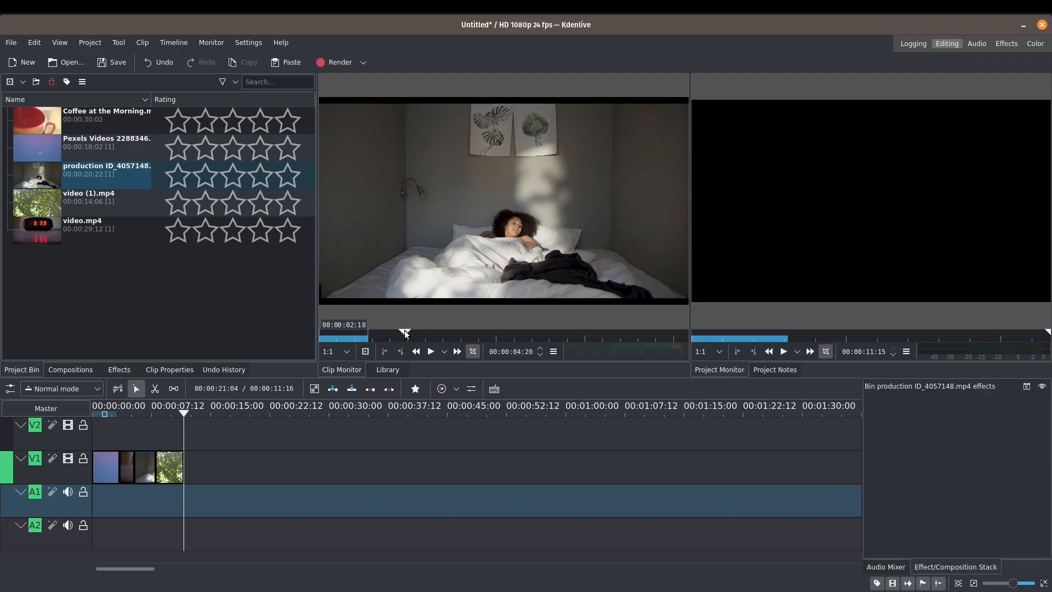
left_click(386, 351)
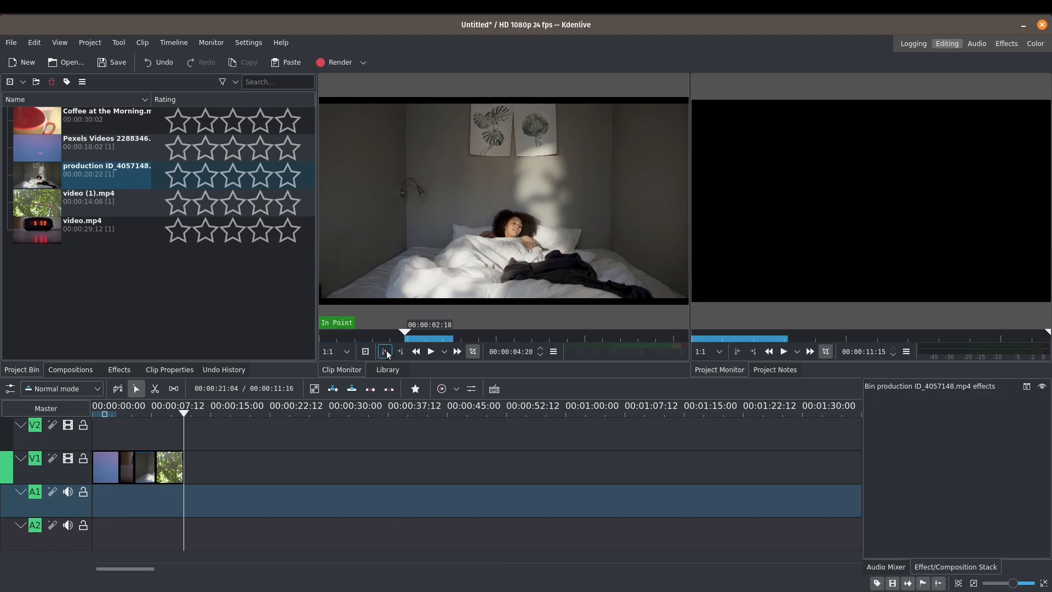
Play production ID_4057148.mp4 onward and set its zone out point at 00:00:12:00, with the woman sitting up in bed.
key("space")
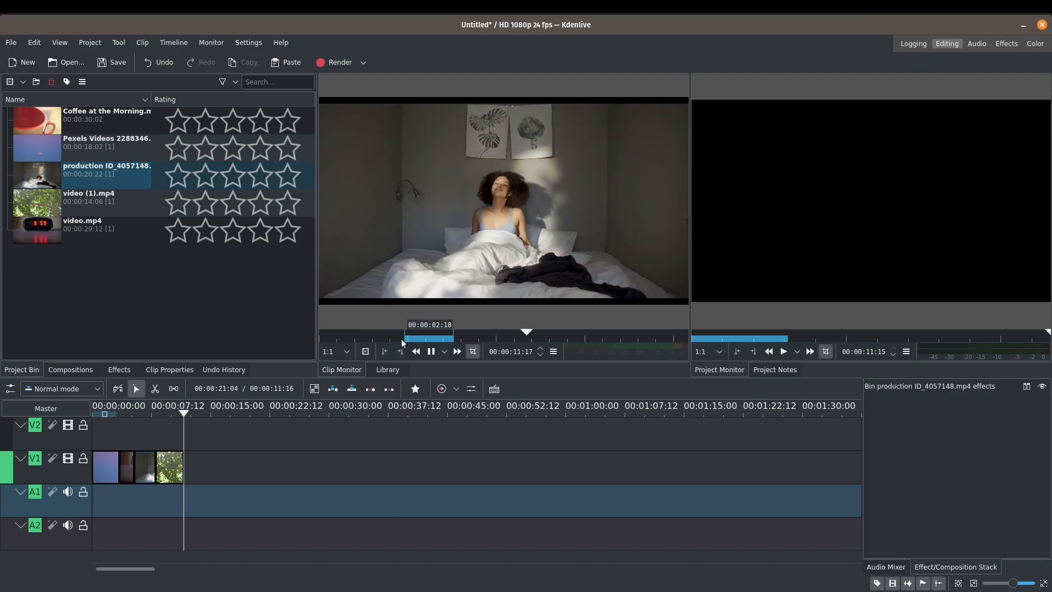
key("space")
left_click(401, 351)
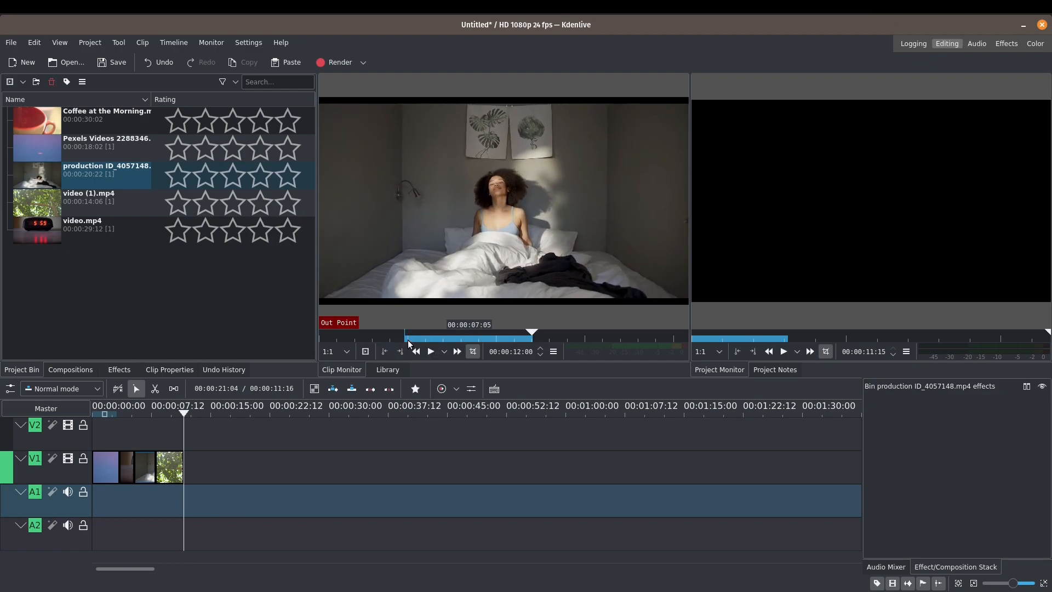
Place the marked waking-up section on track V1 directly after the leaves clip and play it to about 00:00:14:15.
left_click_drag(463, 314, 174, 482)
key("space")
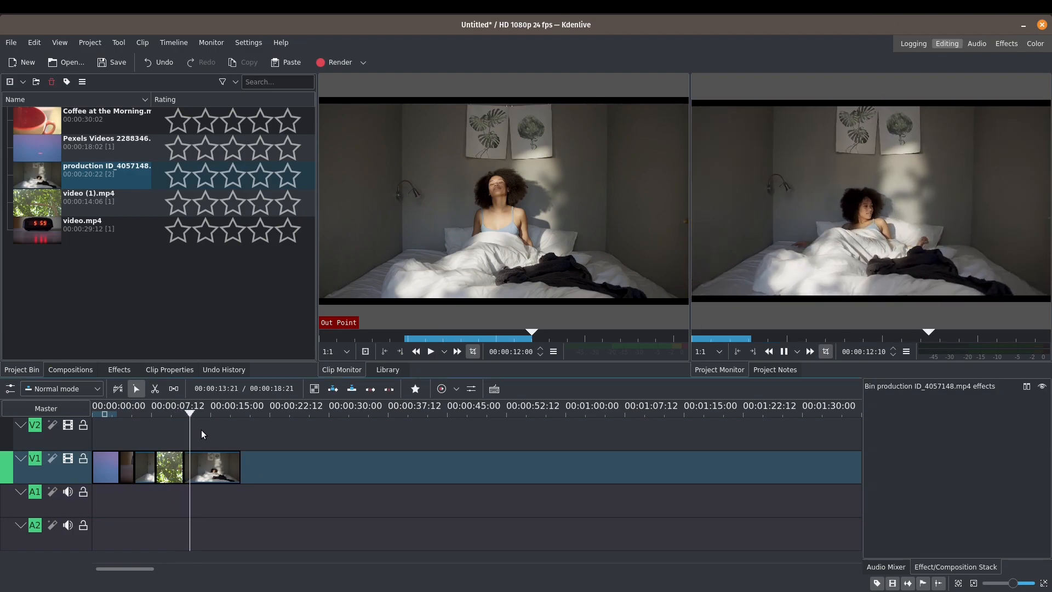
key("space")
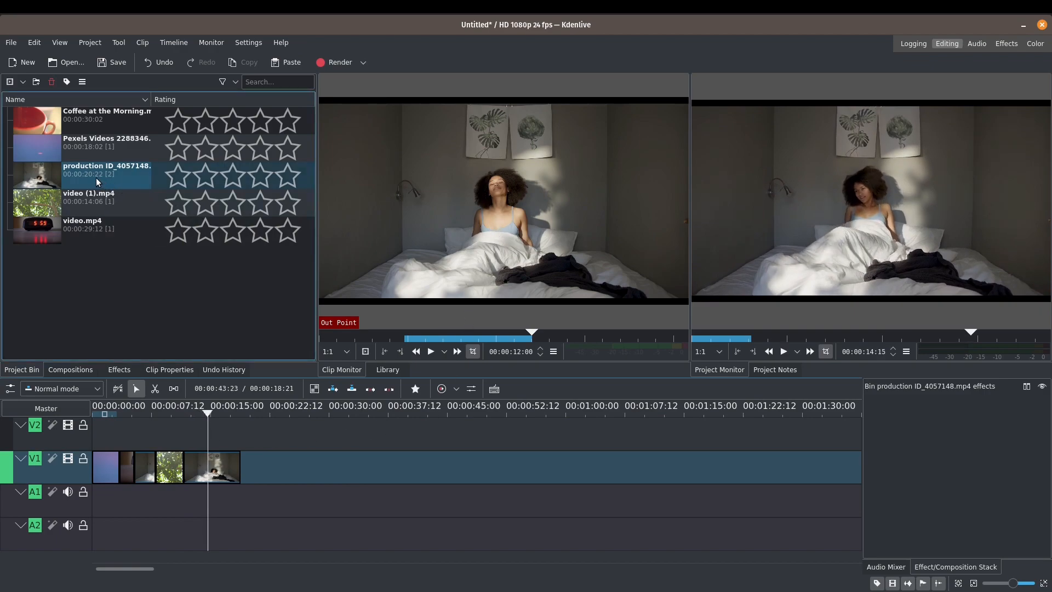
Place a full copy of production ID_4057148.mp4 on track V1 at 00:00:33:18, apart from the sequence, and play it.
left_click_drag(94, 176, 357, 465)
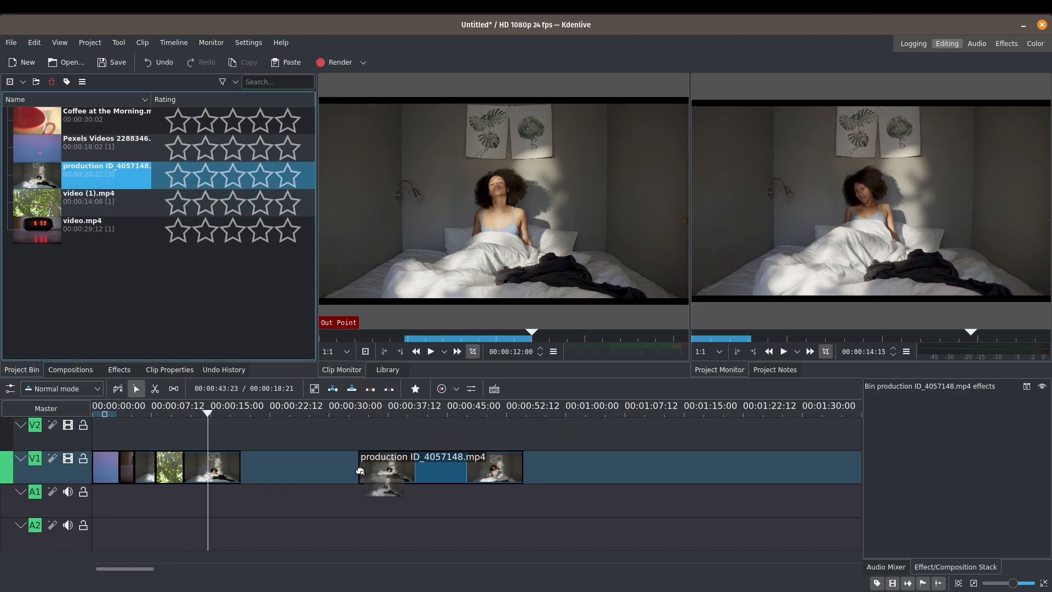
left_click(353, 432)
key("space")
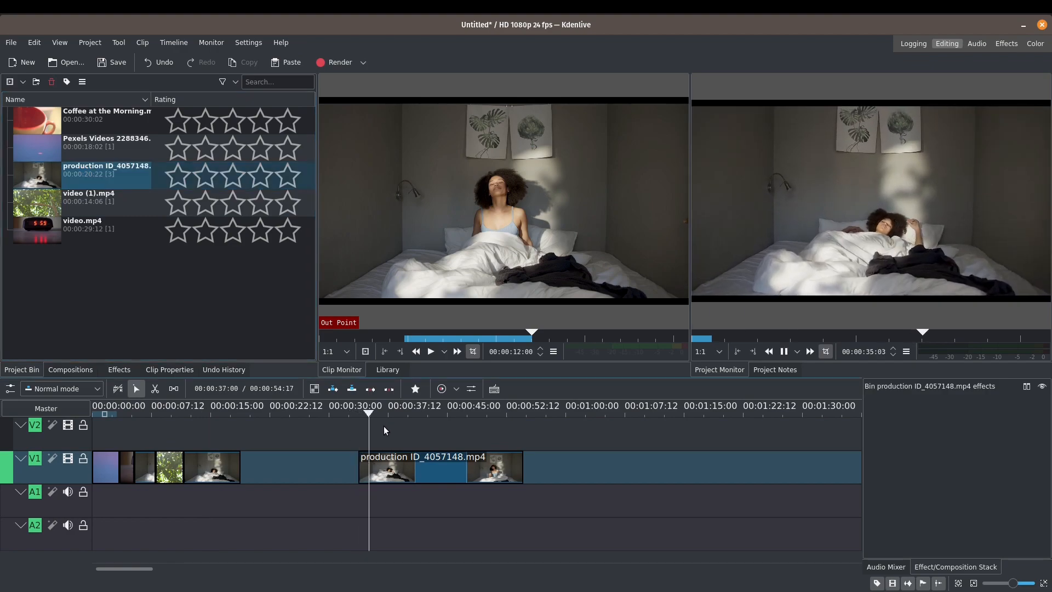
Cut the separate production ID_4057148.mp4 copy with the Razor tool at 00:00:39:22 and 00:00:45:16.
key("space")
key("x")
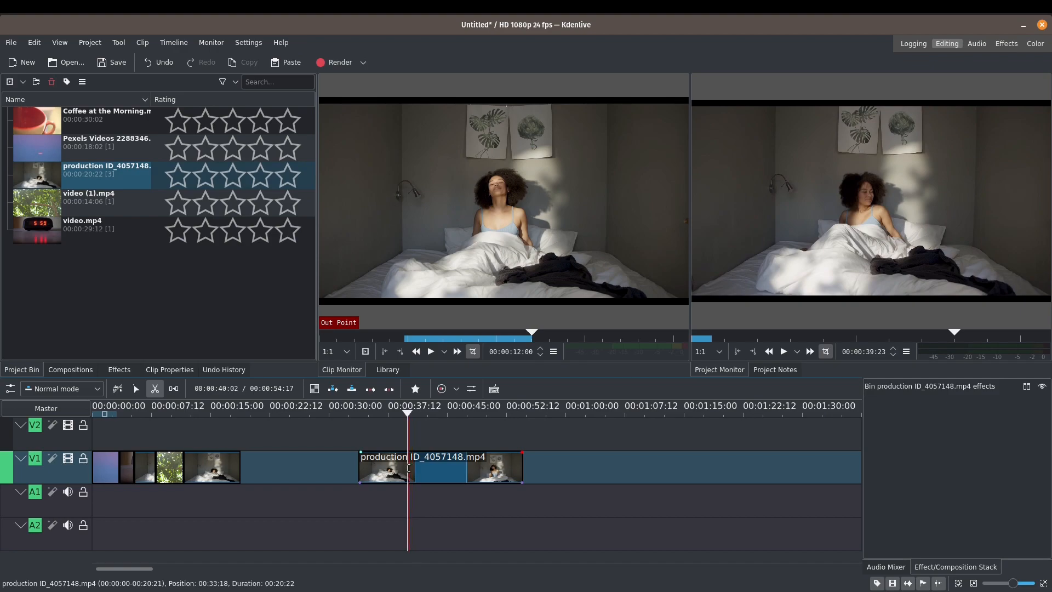
left_click(408, 468)
left_click(440, 488)
key("s")
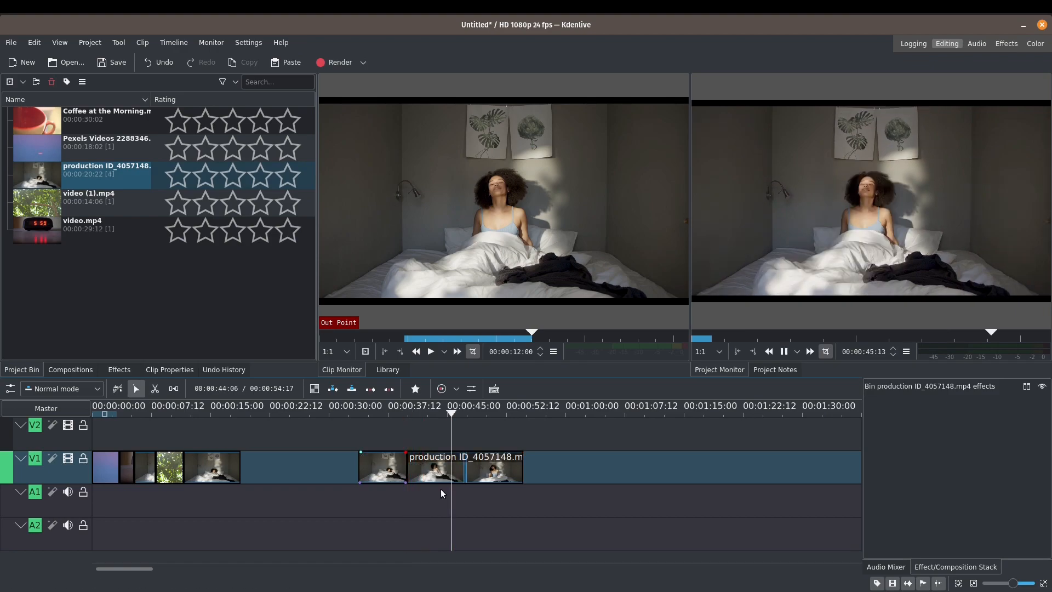
key("x")
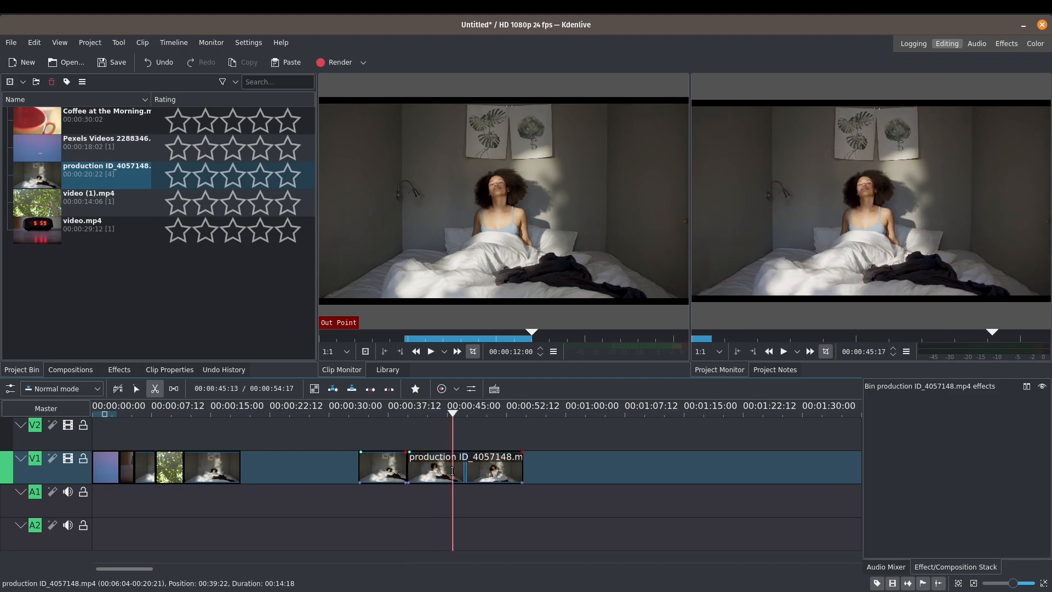
left_click(453, 470)
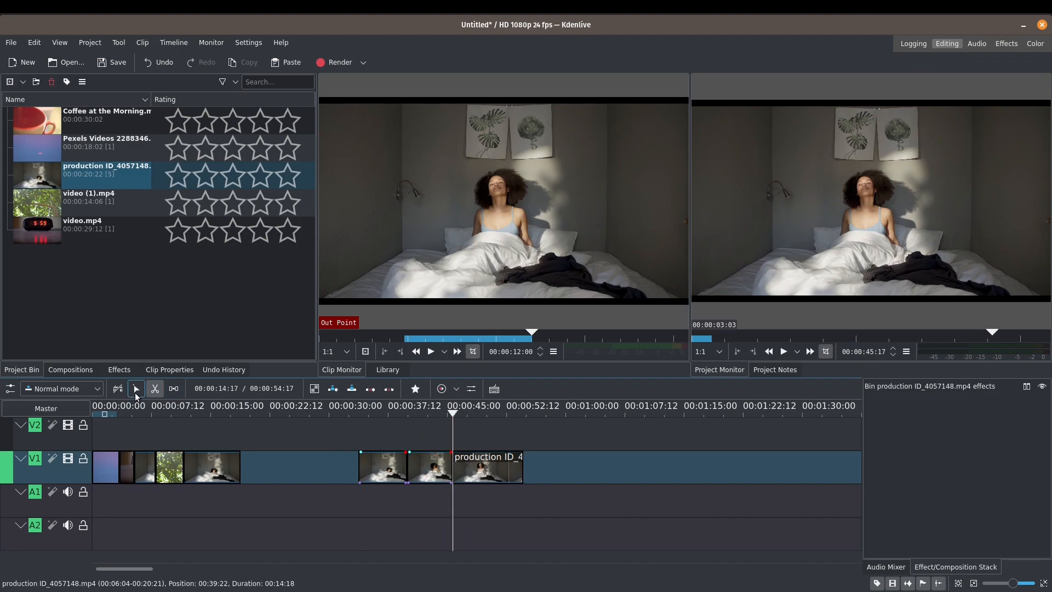
Delete the two outer pieces of the cut copy and move its middle piece to 00:00:26:14 on track V1.
left_click(136, 392)
left_click(476, 470)
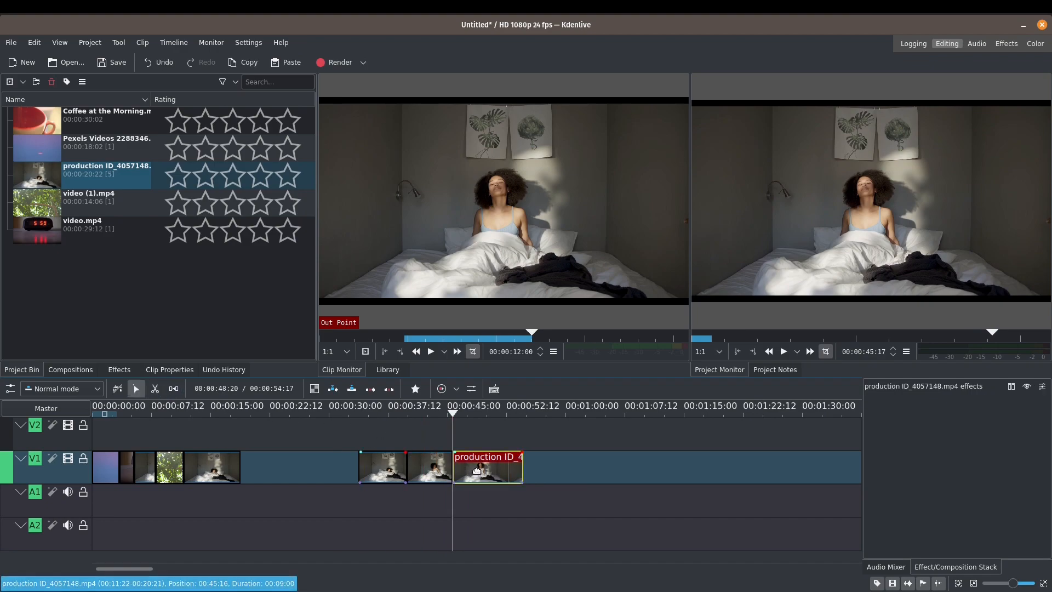
key("Delete")
left_click(384, 466)
left_click(384, 466)
key("Delete")
left_click(429, 464)
left_click_drag(429, 465, 324, 464)
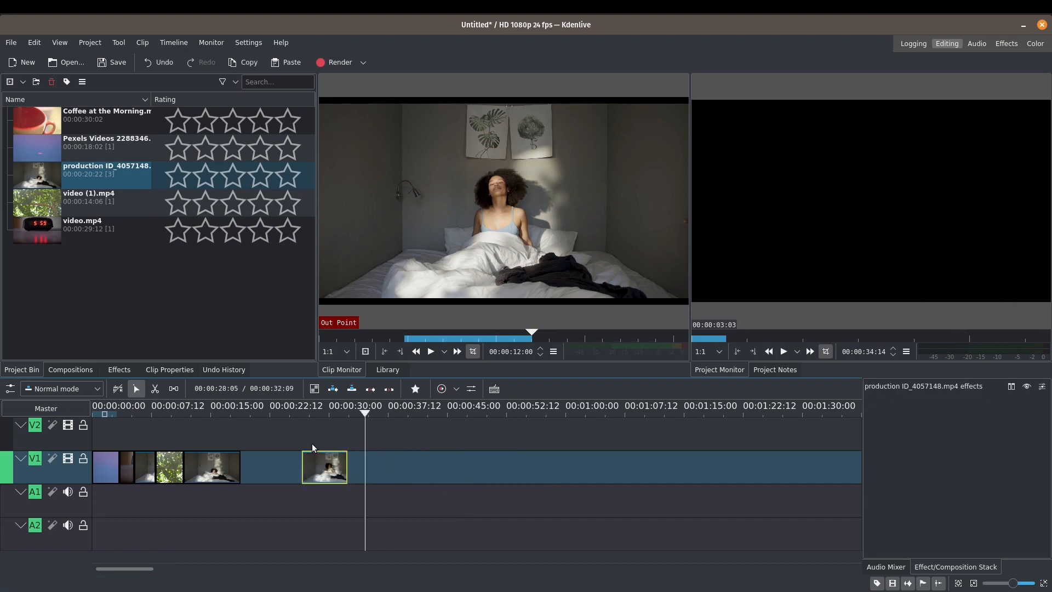
Play the isolated middle piece of the woman sitting in bed and delete it from track V1.
left_click(290, 430)
key("space")
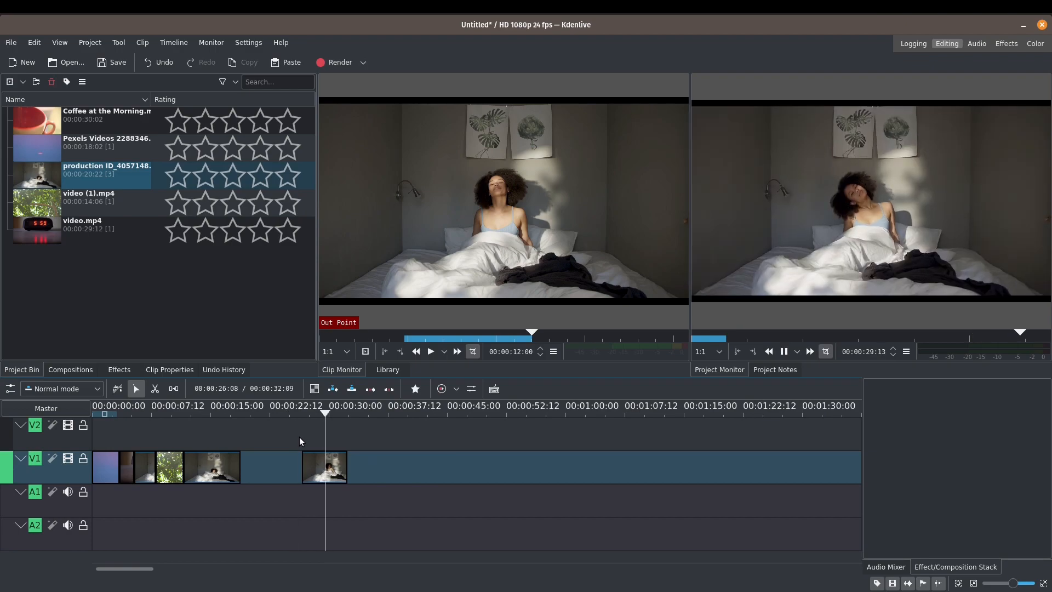
left_click(320, 460)
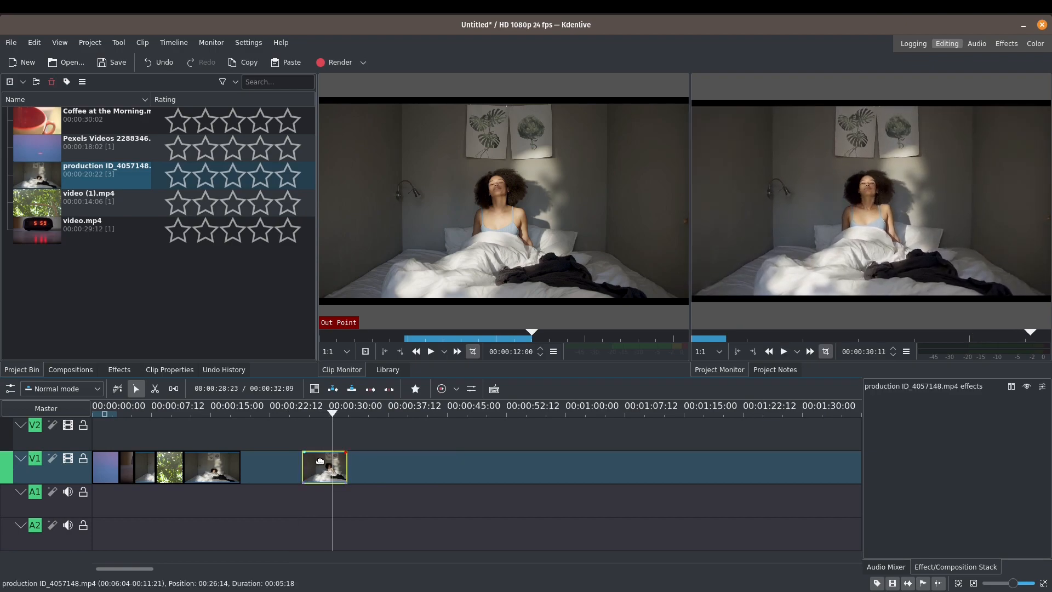
key("Delete")
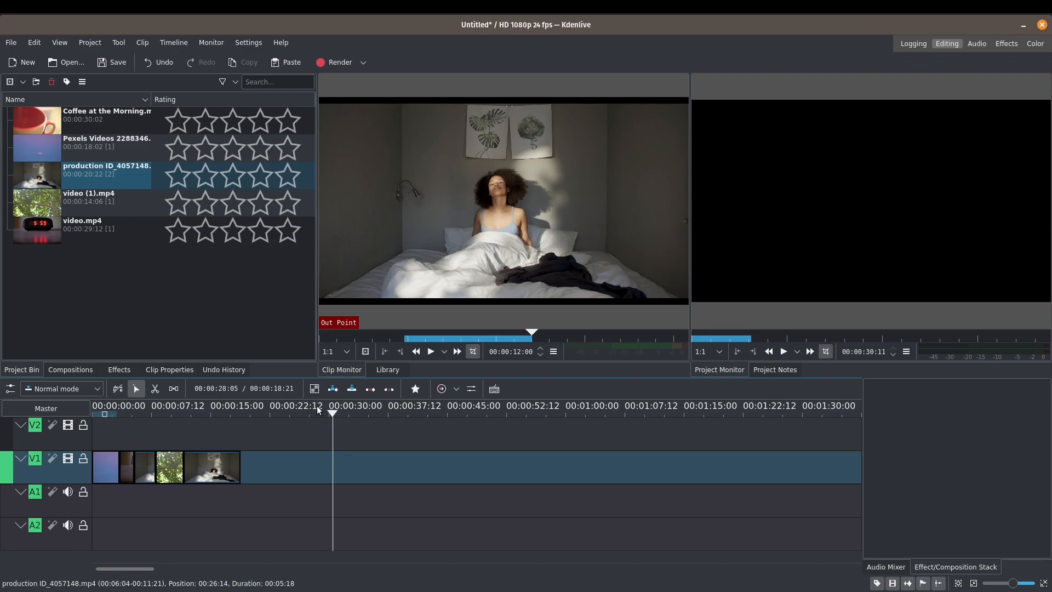
Place Coffee at the Morning.mp4 on the timeline directly after the waking-up clip at 00:00:18:20.
left_click_drag(331, 412, 93, 424)
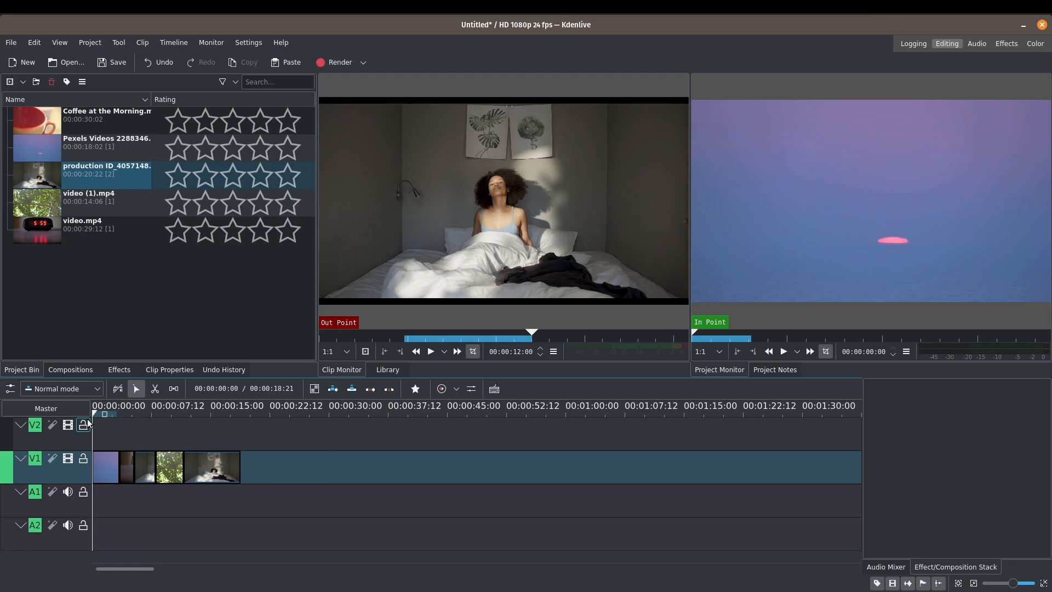
key("End")
left_click(98, 123)
left_click_drag(90, 117, 363, 468)
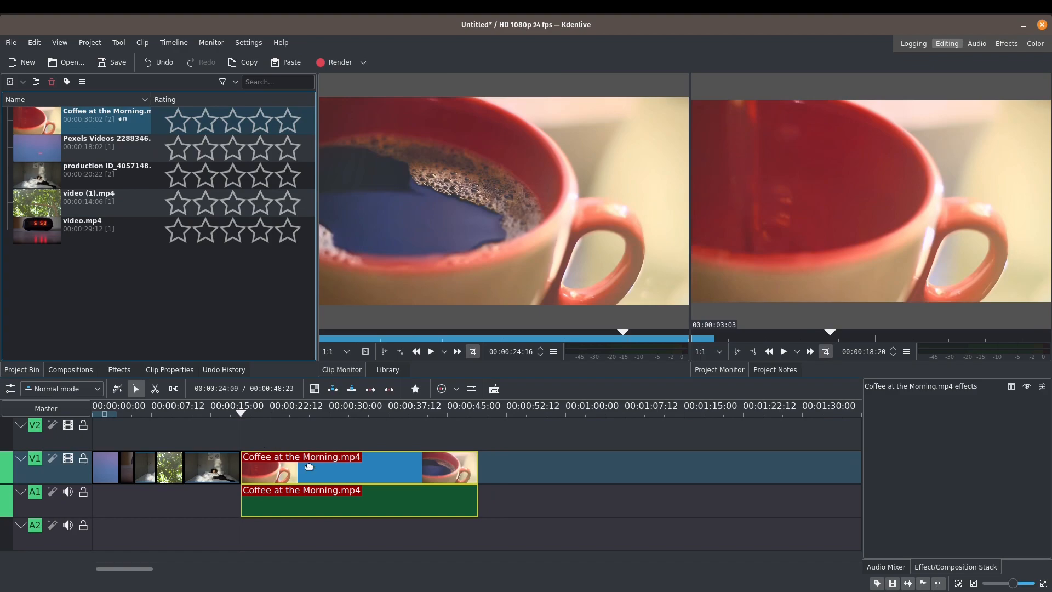
Ungroup the Coffee at the Morning.mp4 clip and delete its audio from track A1.
left_click(326, 497)
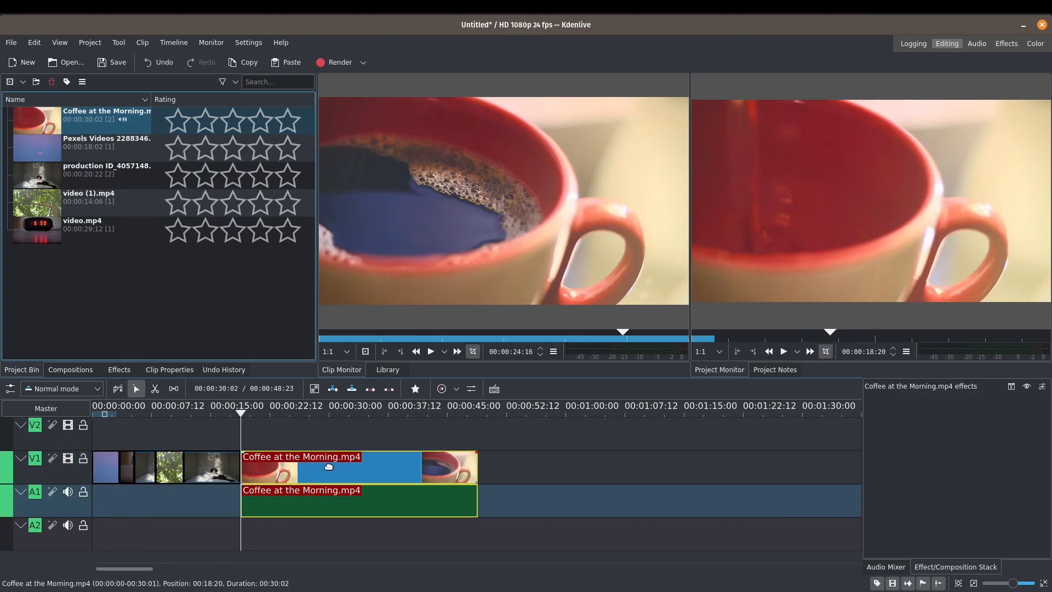
right_click(352, 493)
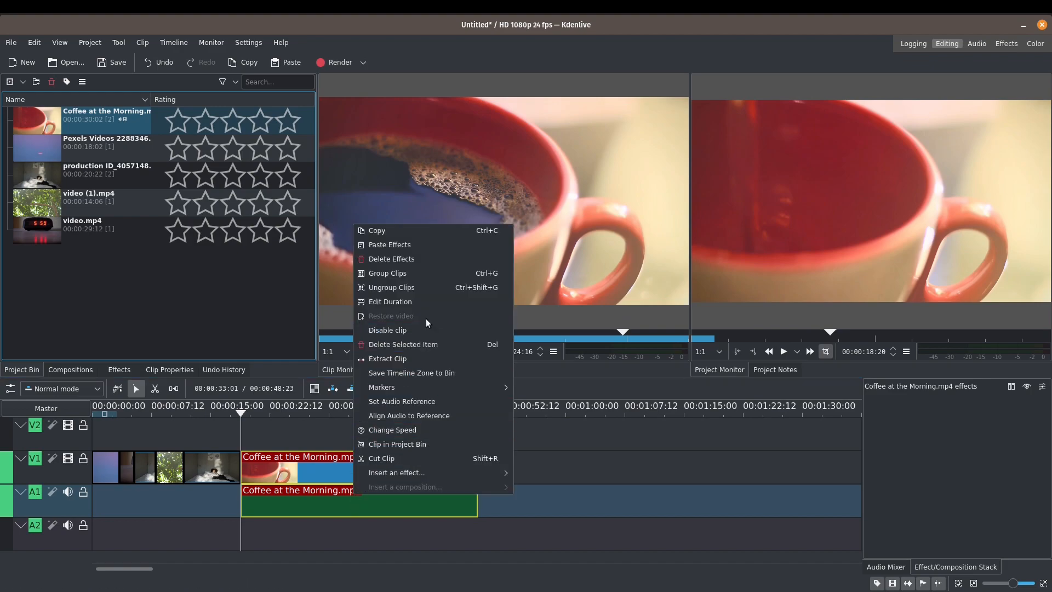
left_click(427, 288)
left_click(361, 498)
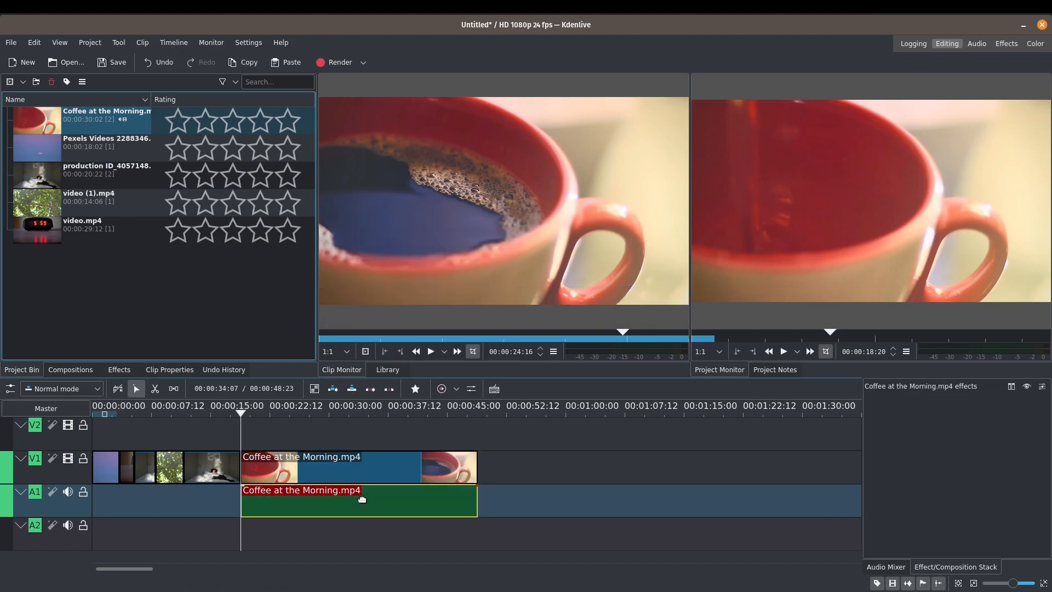
key("Delete")
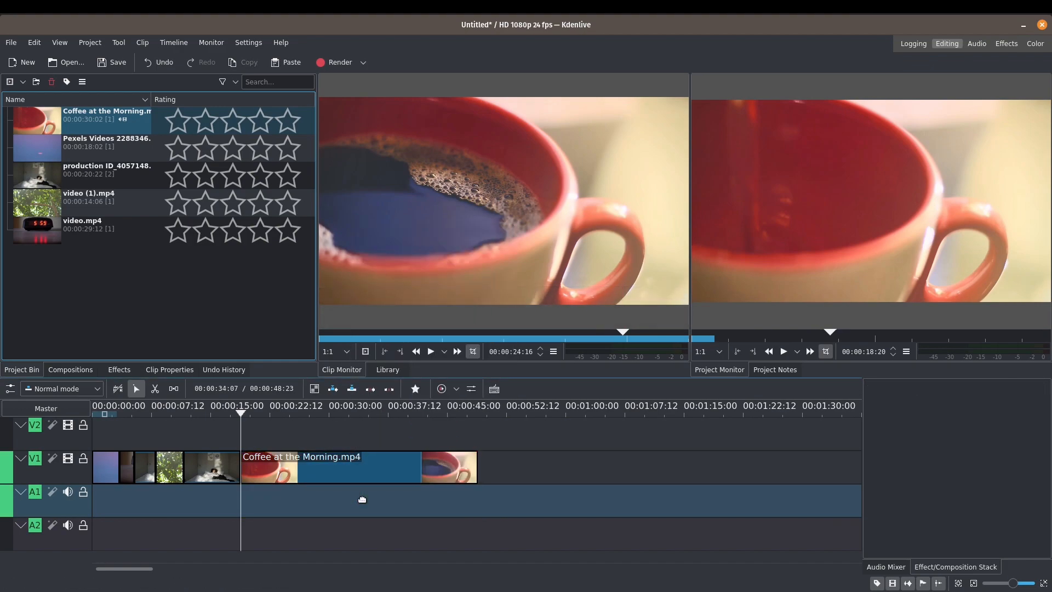
Play the coffee clip from around its start until the cup is filling and cut it at 00:00:28:16.
left_click(229, 432)
key("space")
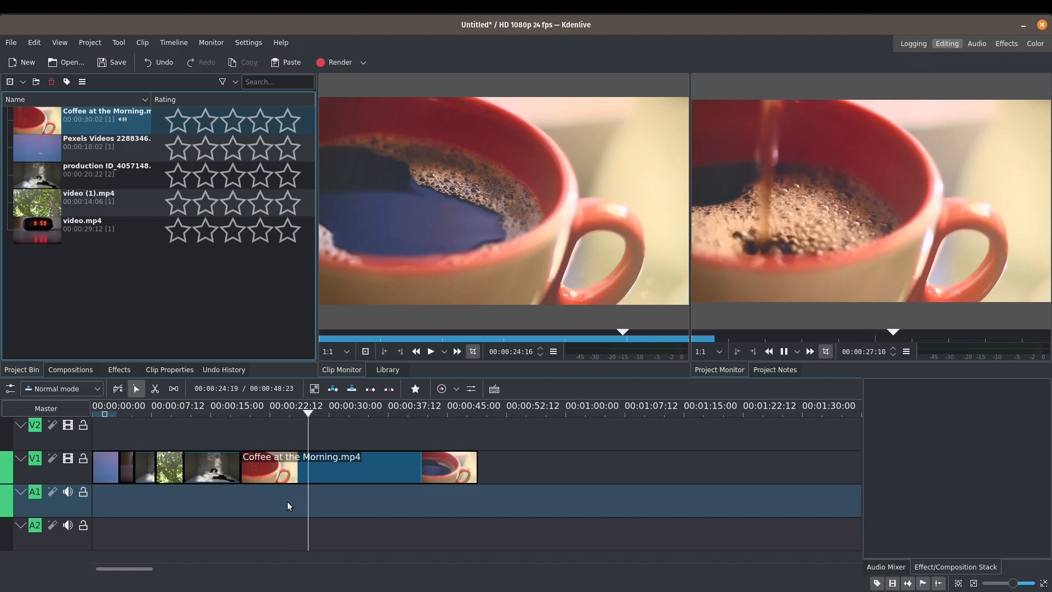
key("space")
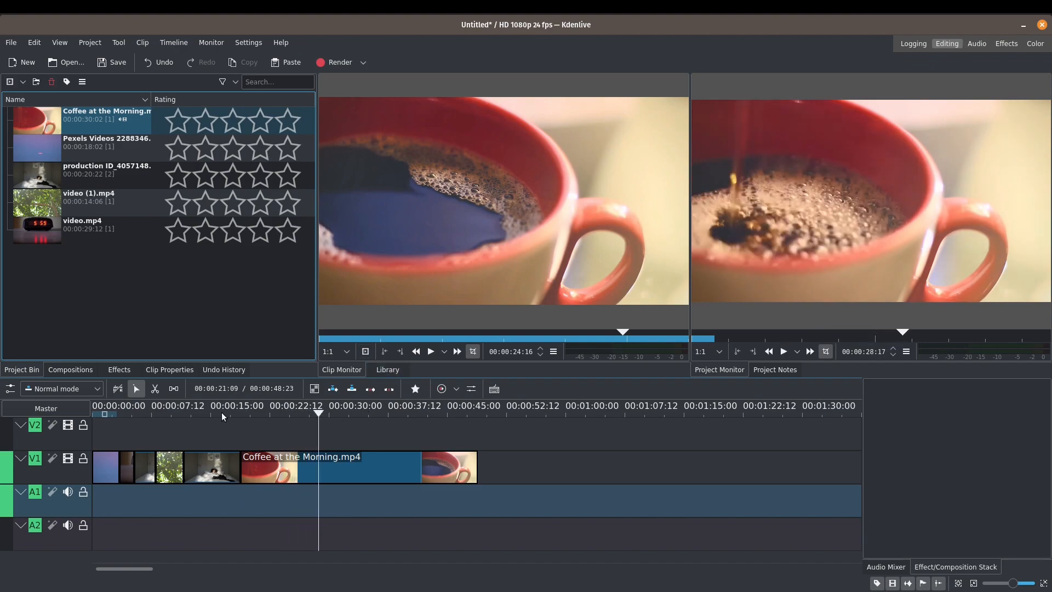
left_click(157, 390)
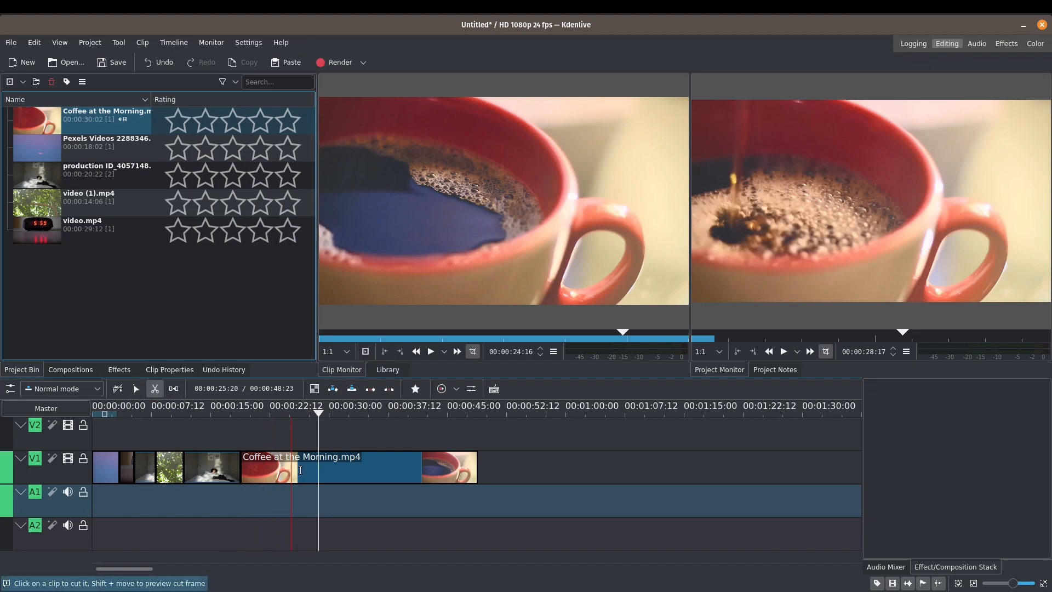
left_click(318, 464)
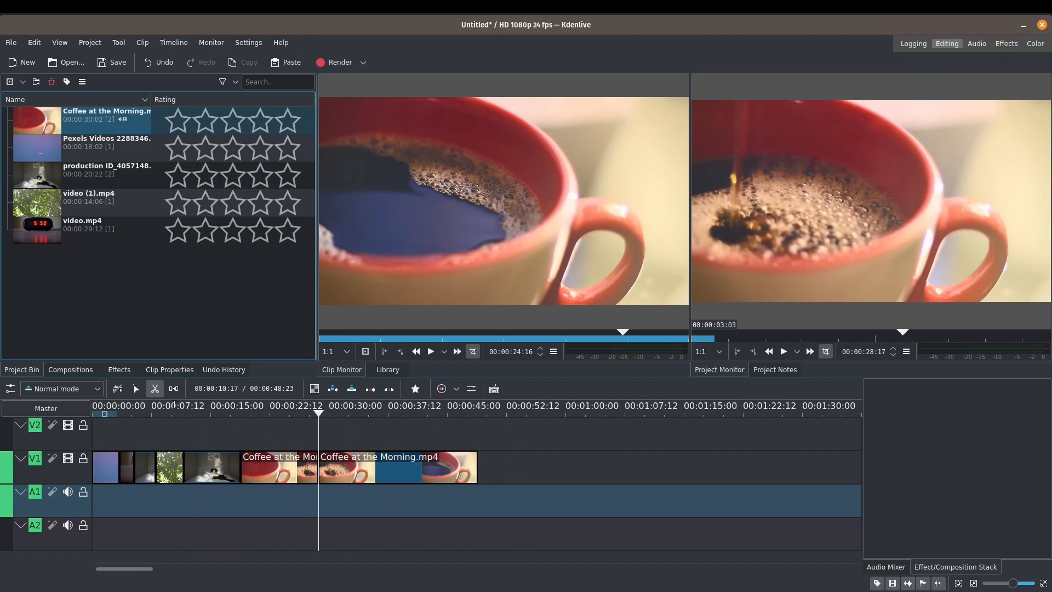
left_click(137, 390)
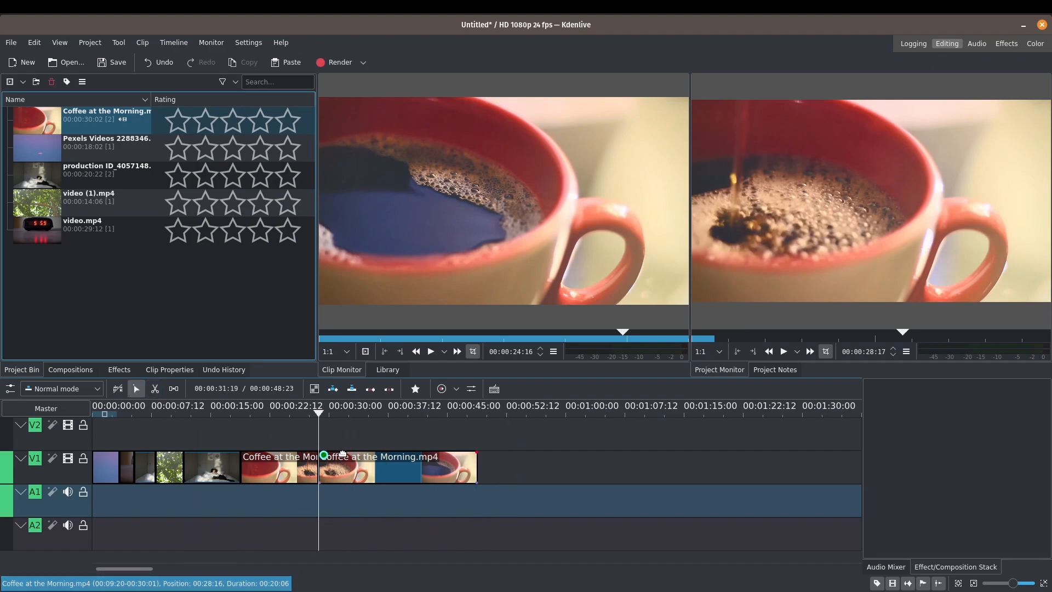
Split the rest of the coffee clip after 00:00:28:16 into five short pieces with the Razor tool.
left_click(162, 388)
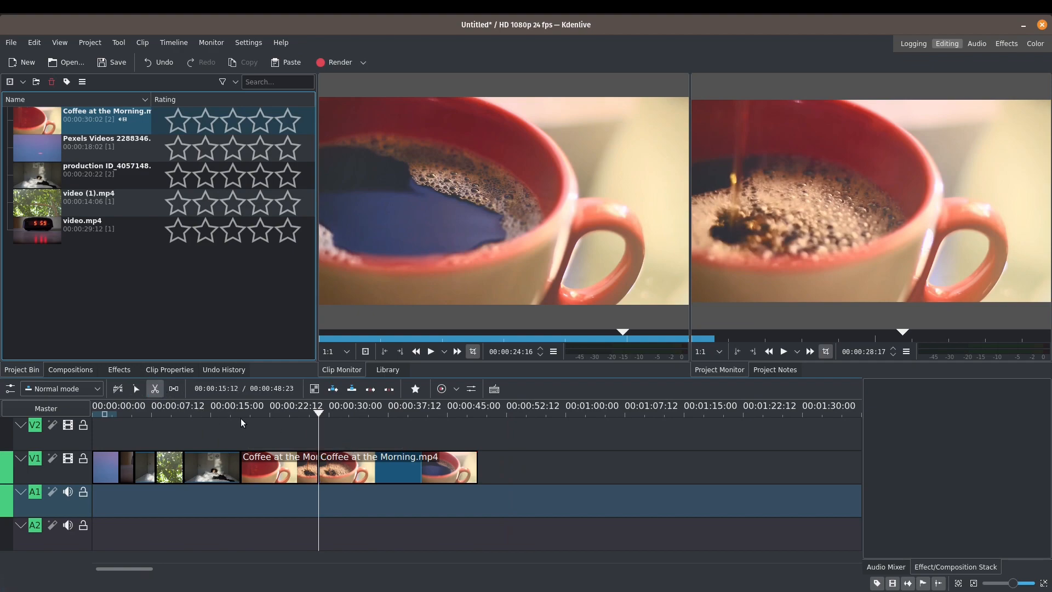
left_click(353, 469)
left_click(382, 470)
left_click(411, 471)
left_click(444, 473)
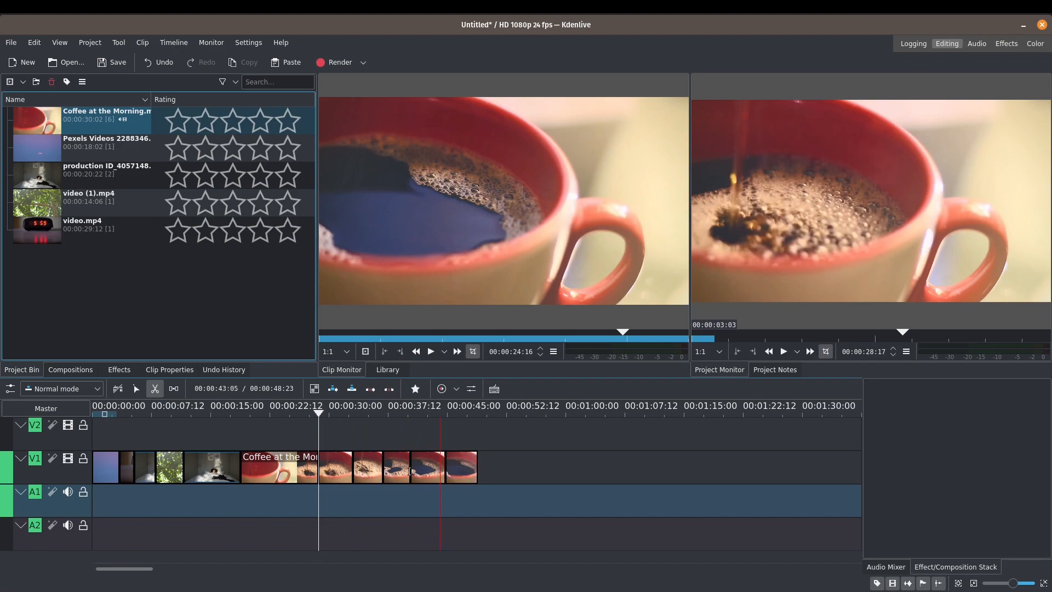
Delete the short coffee piece directly after the cut at 00:00:28:16.
left_click(136, 389)
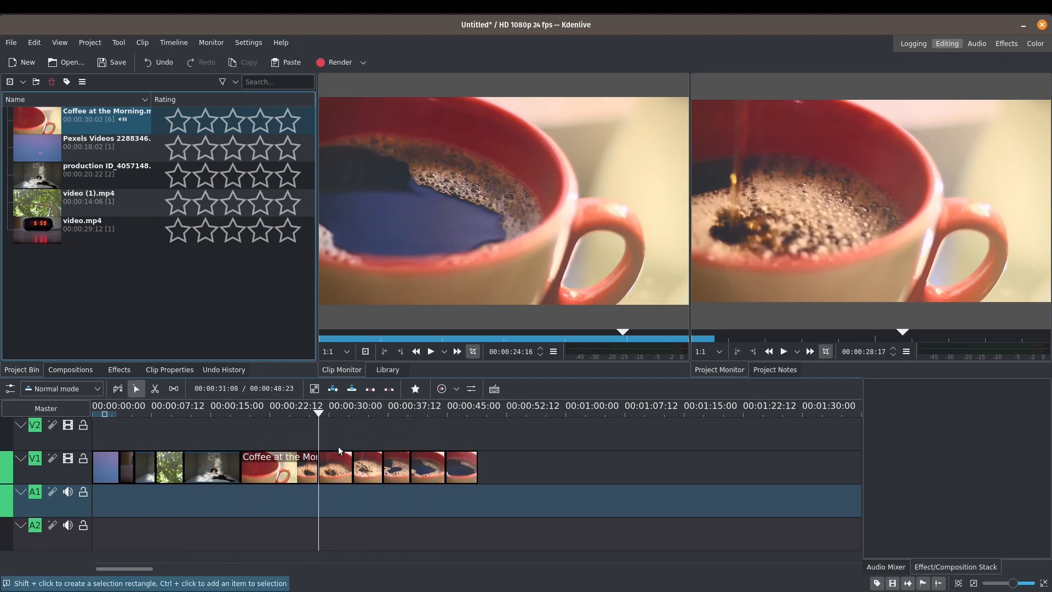
left_click(339, 467)
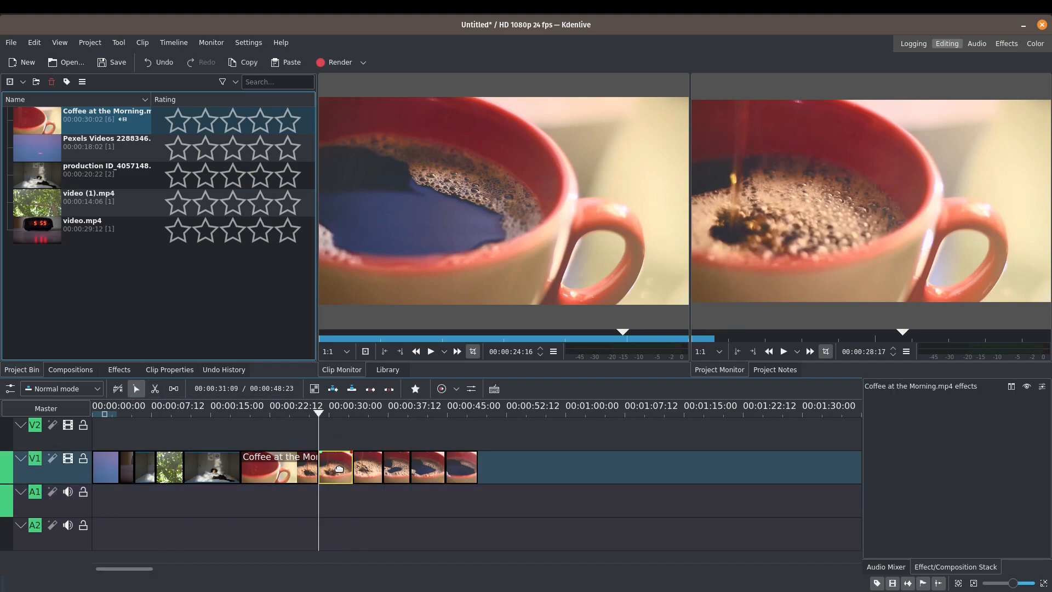
key("Delete")
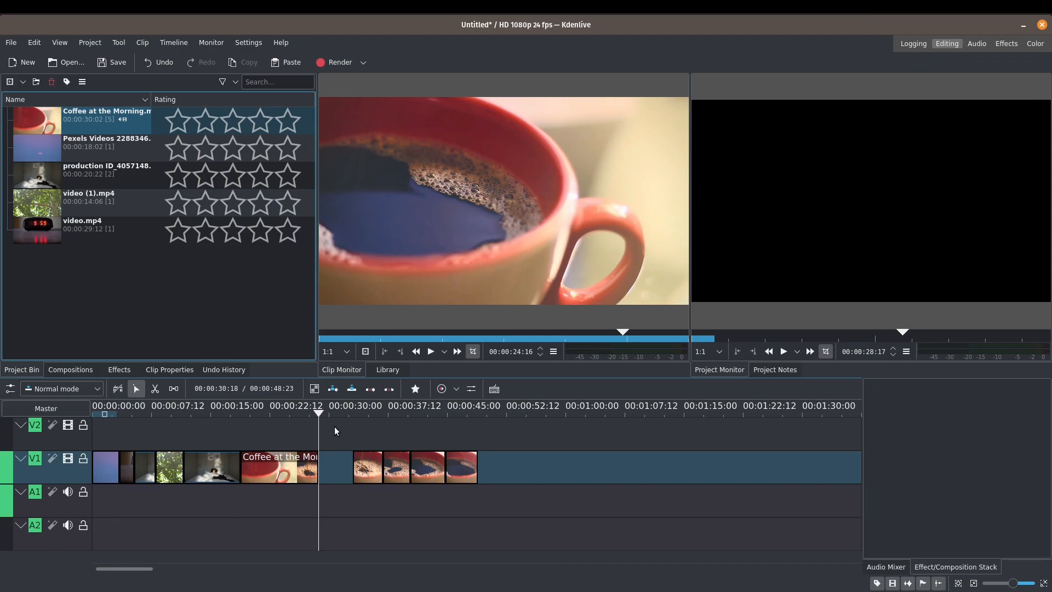
Group the next three coffee pieces and move them together past the last piece to 00:00:52:05 on track V1.
left_click_drag(334, 426, 401, 471)
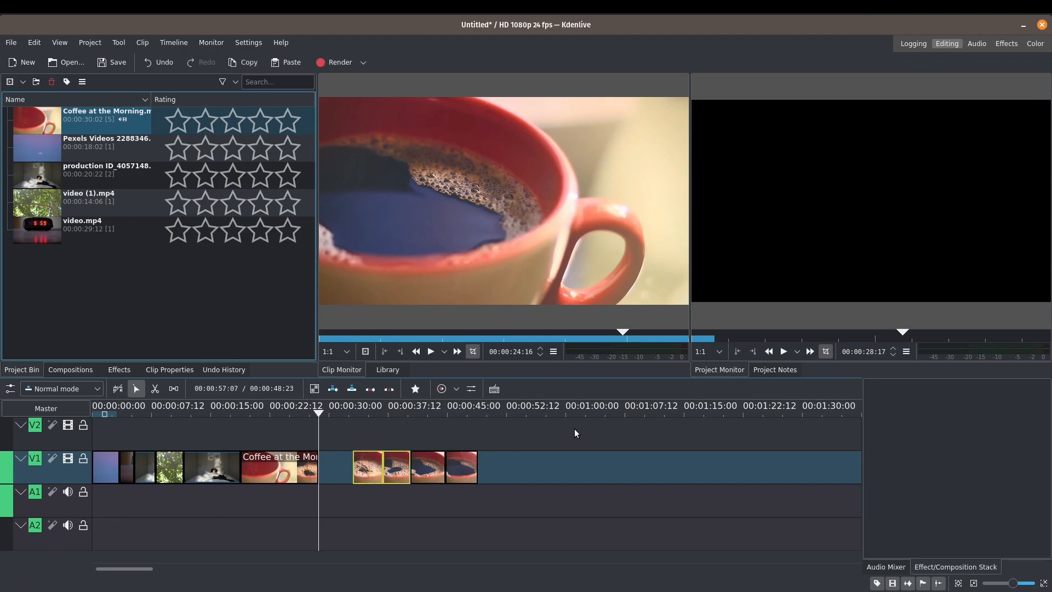
left_click_drag(347, 425, 425, 474)
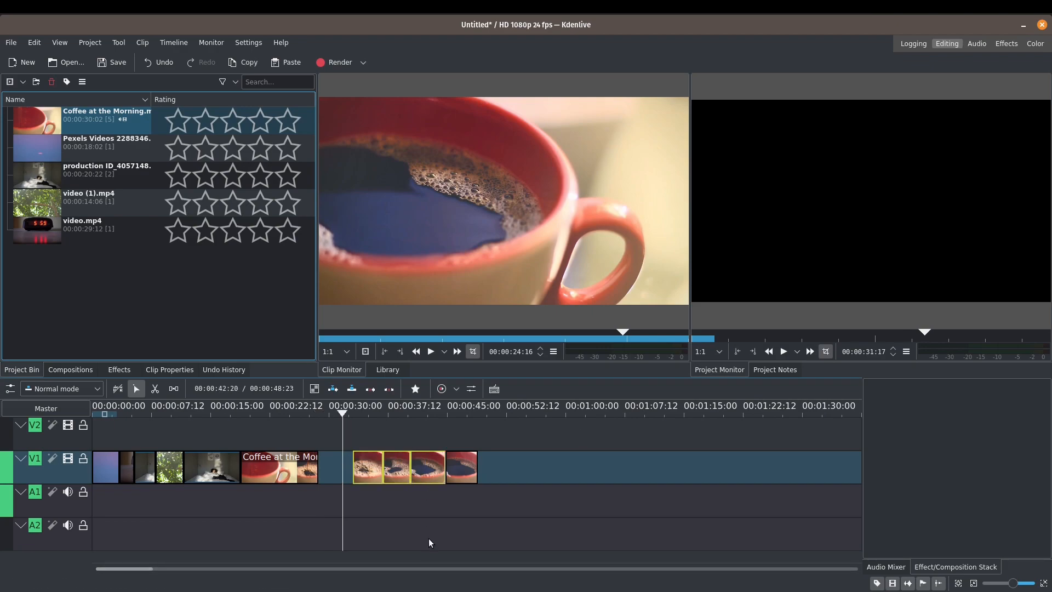
right_click(431, 475)
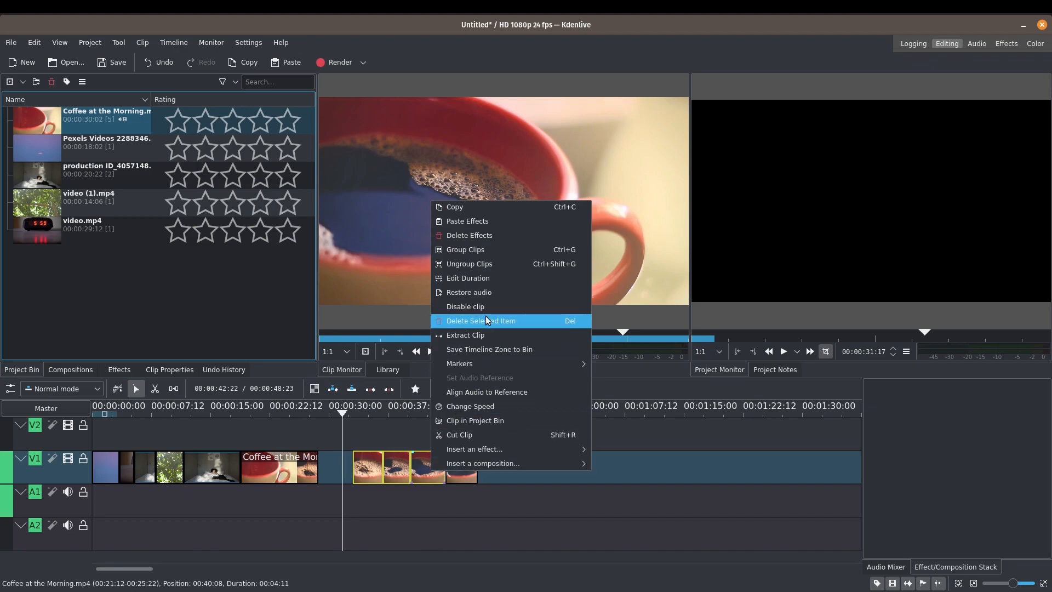
left_click(493, 255)
left_click_drag(429, 474, 592, 484)
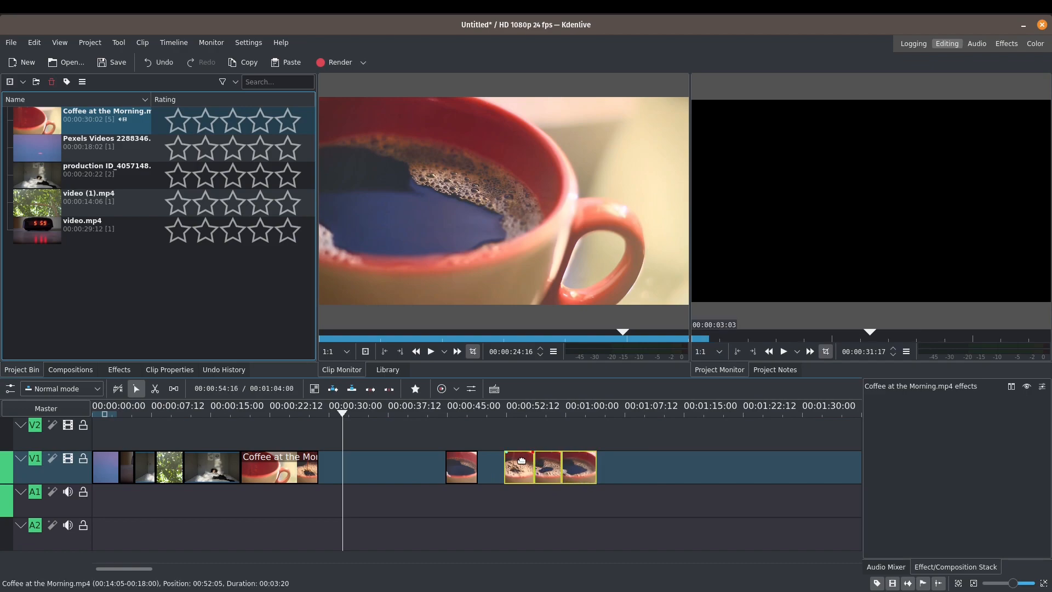
Ungroup the three moved coffee pieces and shift the first two separately toward the single remaining piece.
right_click(521, 464)
left_click(534, 257)
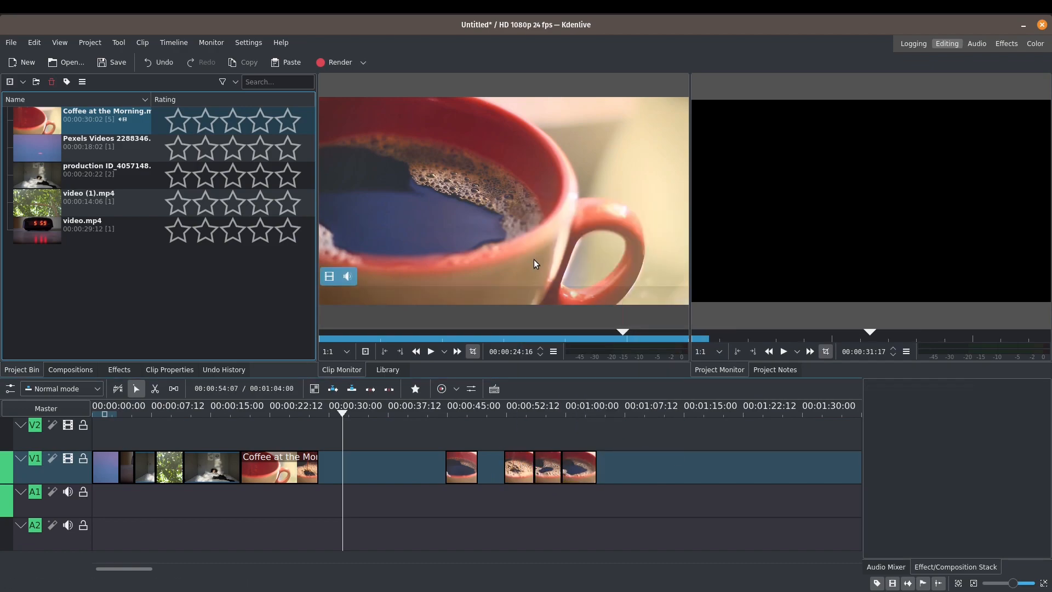
mouse_move(520, 470)
left_mouse_down()
mouse_move(505, 470)
mouse_move(530, 468)
left_mouse_up()
left_click(439, 429)
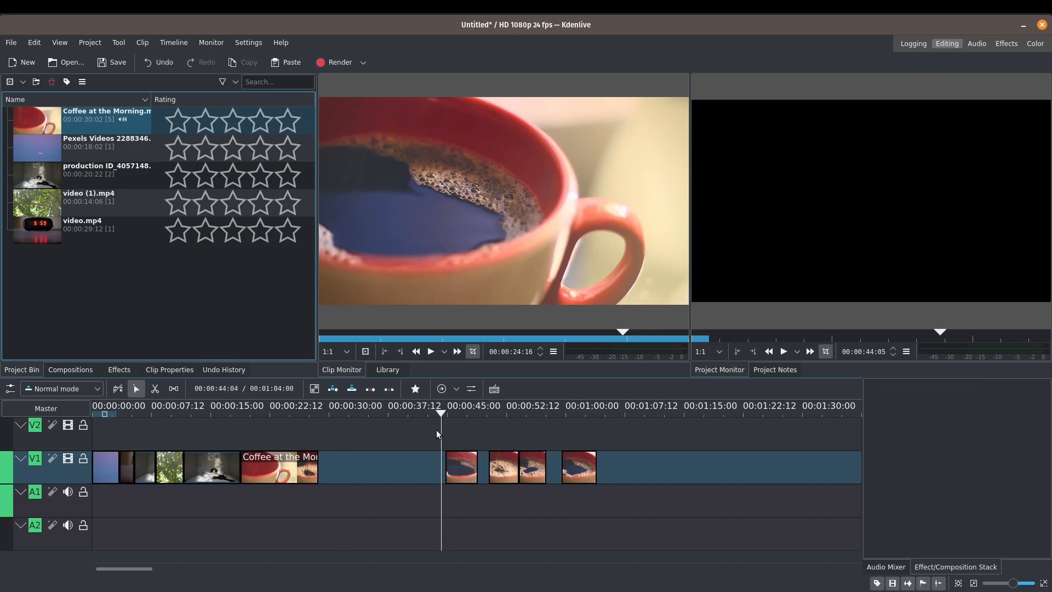
Delete all four leftover coffee pieces from track V1 and return the playhead to 00:00:00:00.
left_click_drag(452, 442, 608, 472)
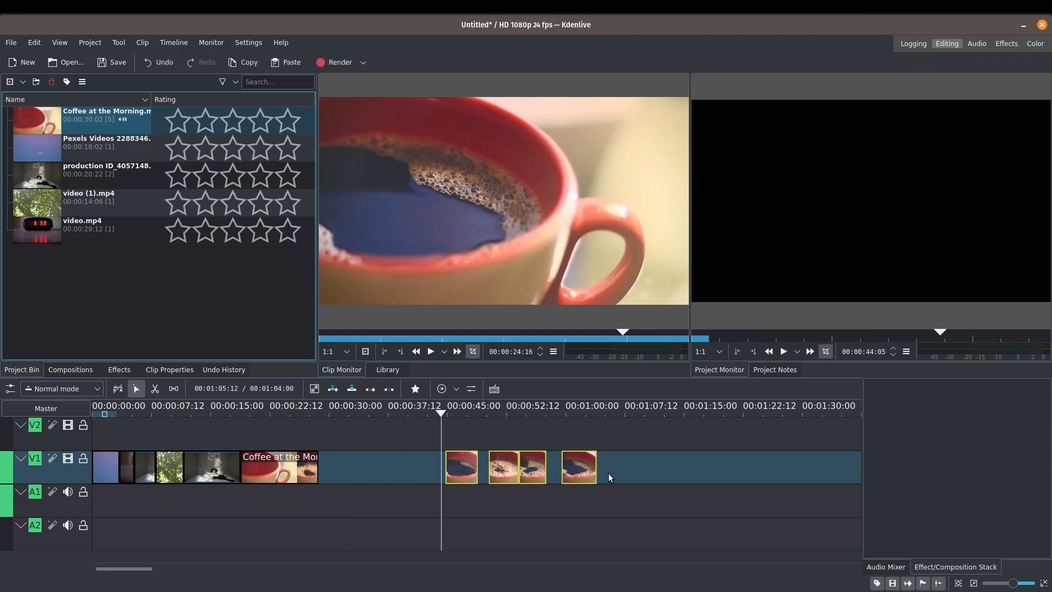
key("Delete")
left_click_drag(258, 427, 84, 432)
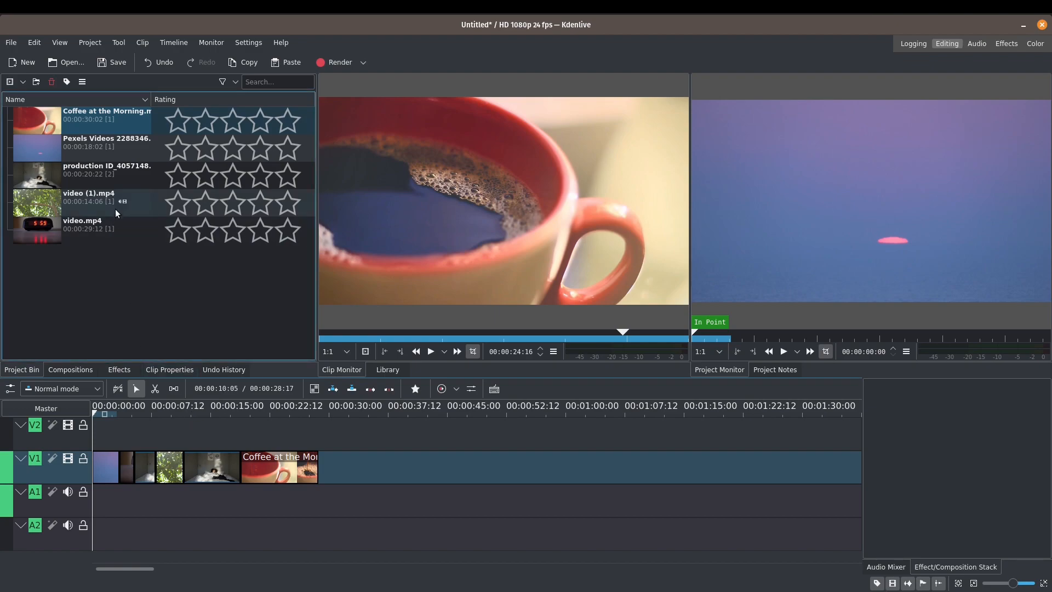
Mark a zone from 00:00:06:11 to 00:00:10:08 in video (1).mp4 and place it on track V1 well past the coffee clip.
left_click(99, 228)
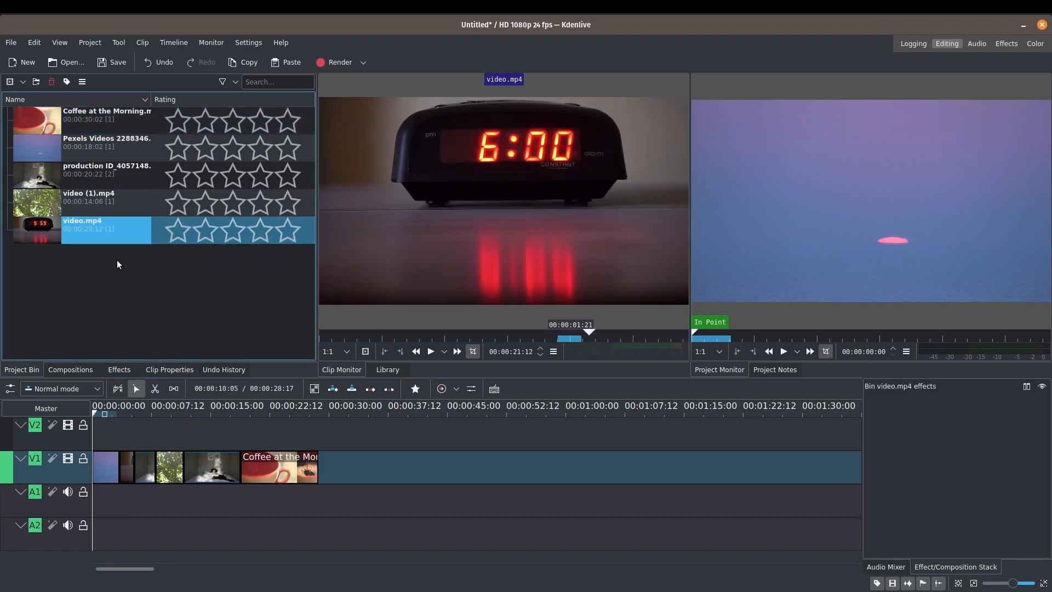
left_click(101, 201)
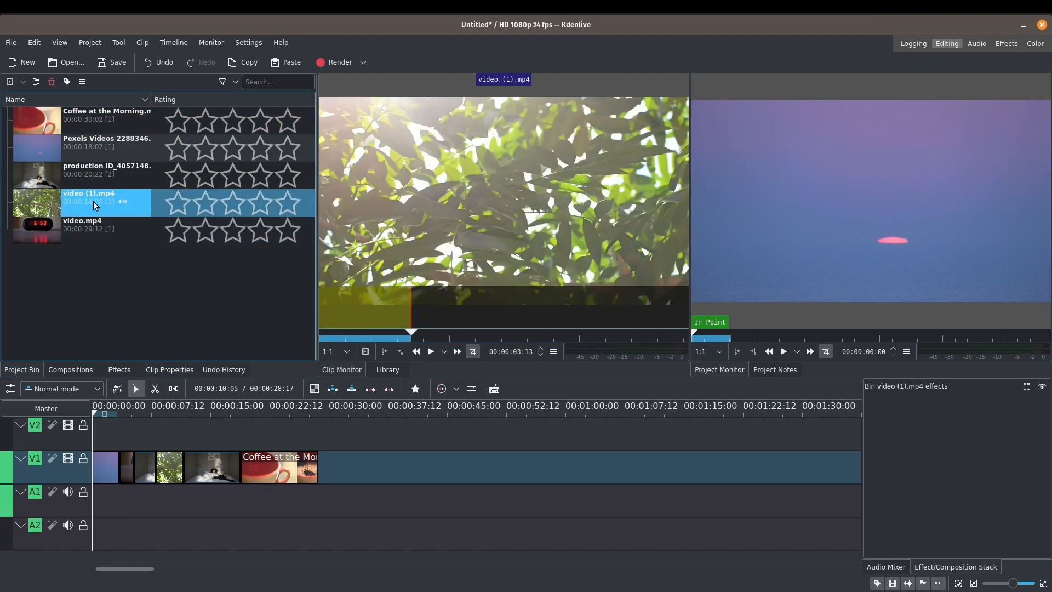
left_click(421, 297)
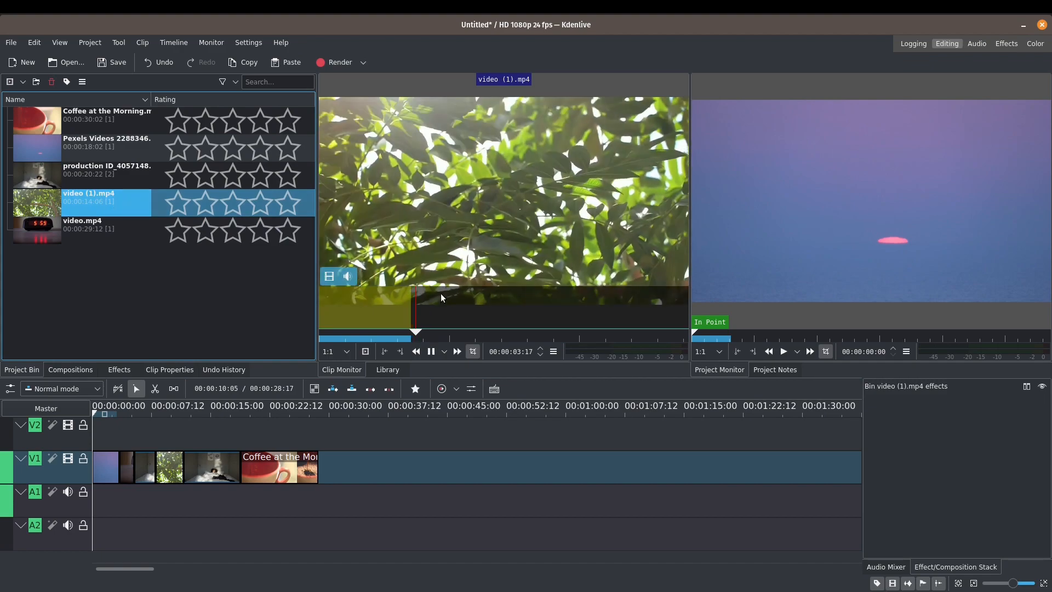
key("space")
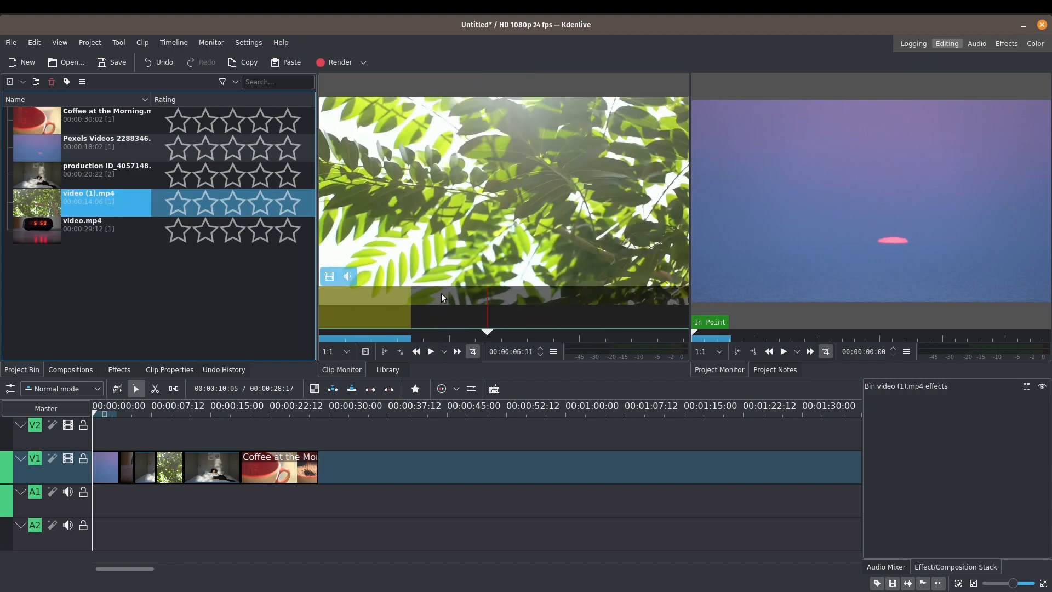
key("i")
key("space")
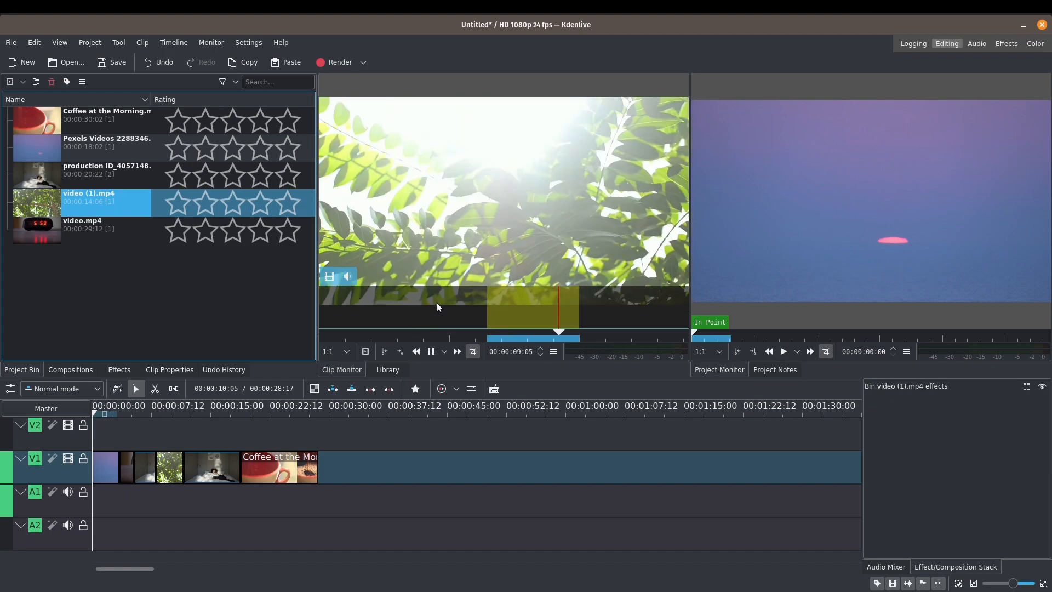
key("space")
key("o")
left_click_drag(511, 197, 482, 467)
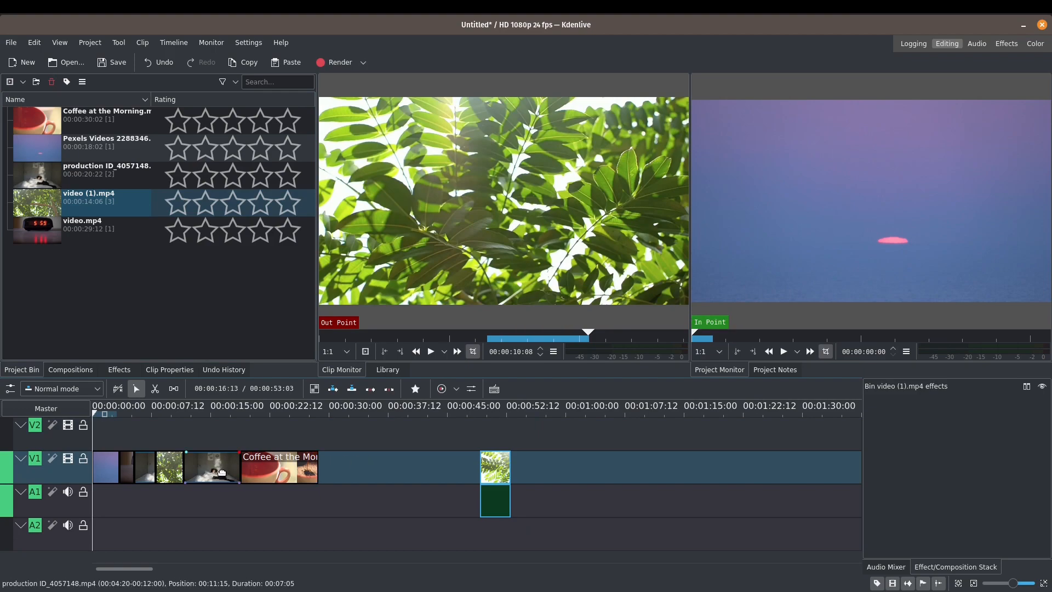
Open a gap of about 8 seconds after the bedroom clip by shifting all following clips later with the Spacer tool.
left_click(171, 389)
left_click_drag(261, 467, 306, 469)
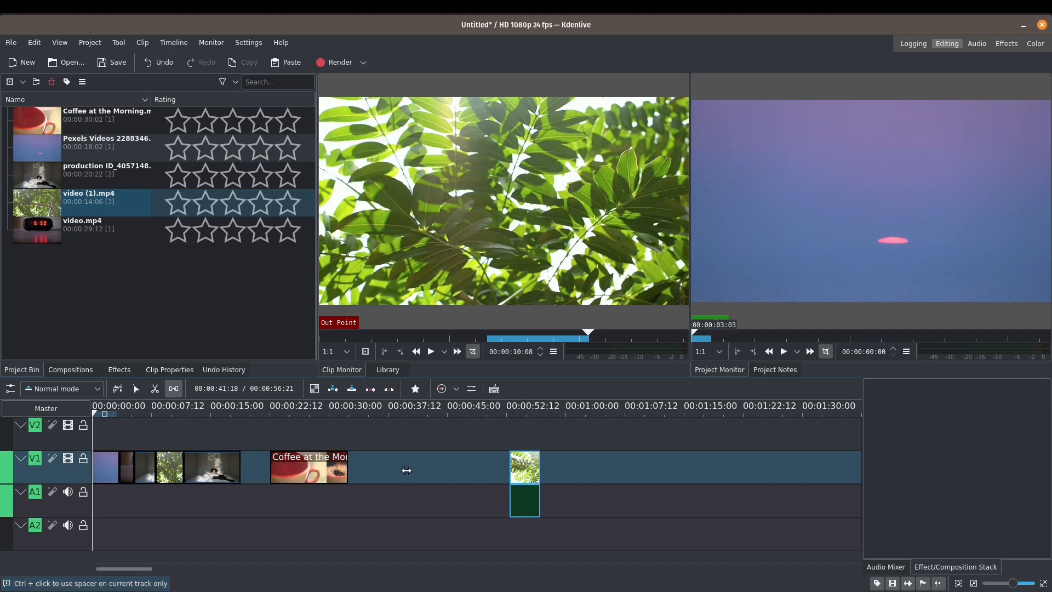
left_click_drag(310, 466, 344, 465)
left_click(137, 393)
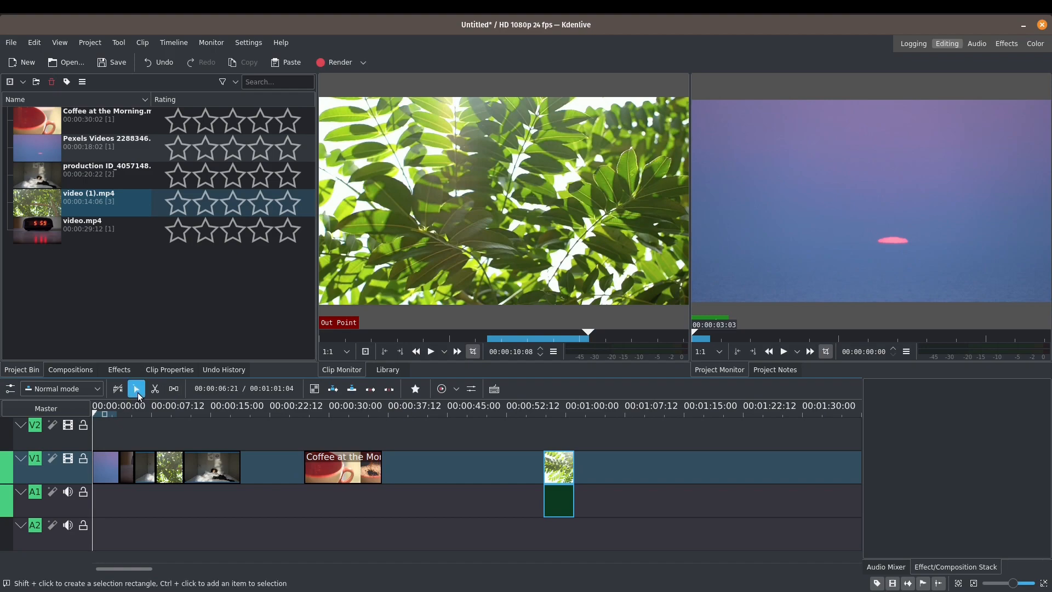
Move the new video (1).mp4 clip into the gap at 00:00:18:20 and close the coffee clip up behind it at 00:00:22:18.
left_click(552, 470)
left_click_drag(551, 470, 255, 466)
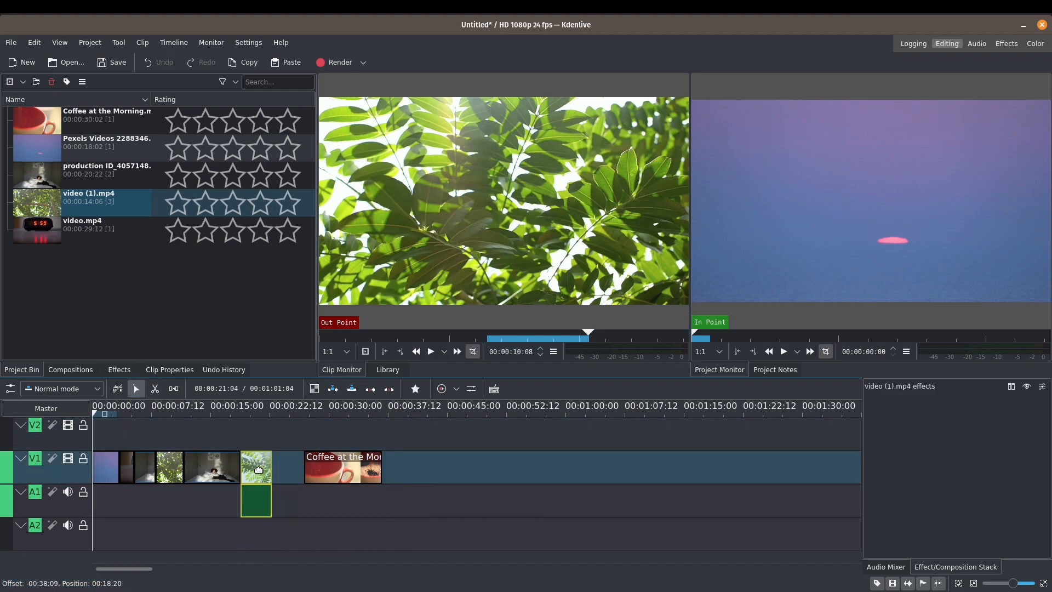
left_click(354, 466)
left_click_drag(353, 467, 321, 467)
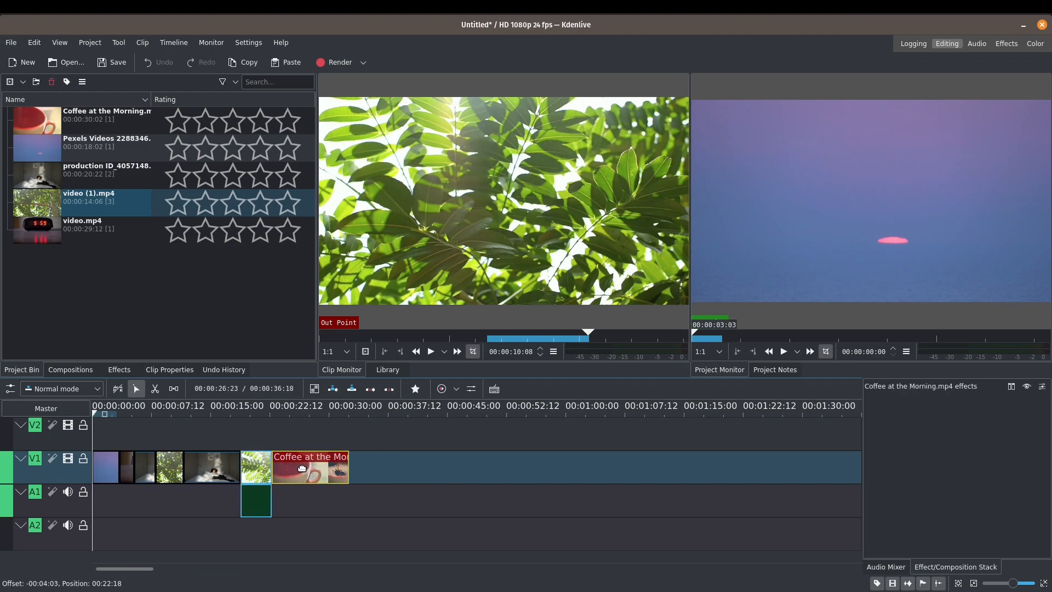
Shift all clips later with the Spacer tool, temporarily locking tracks A2 and V2 before a second small shift.
left_click(170, 390)
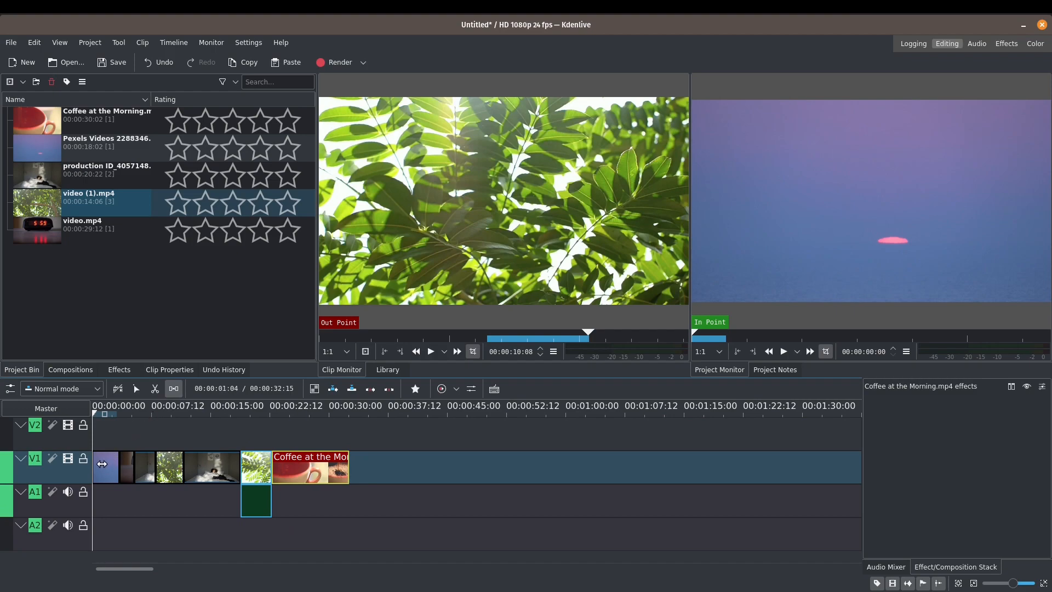
left_click_drag(102, 464, 156, 468)
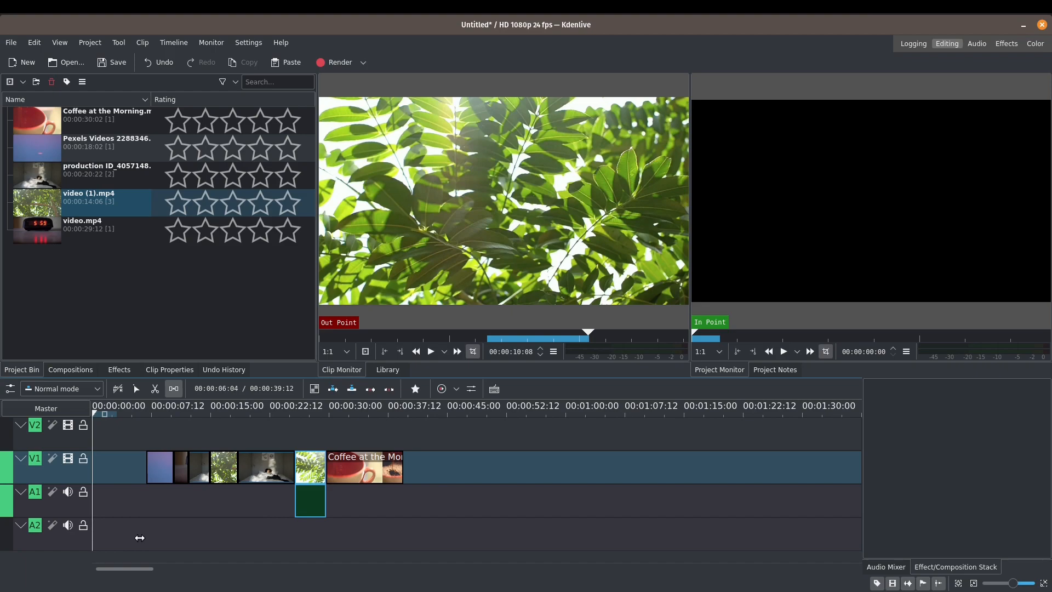
left_click(84, 527)
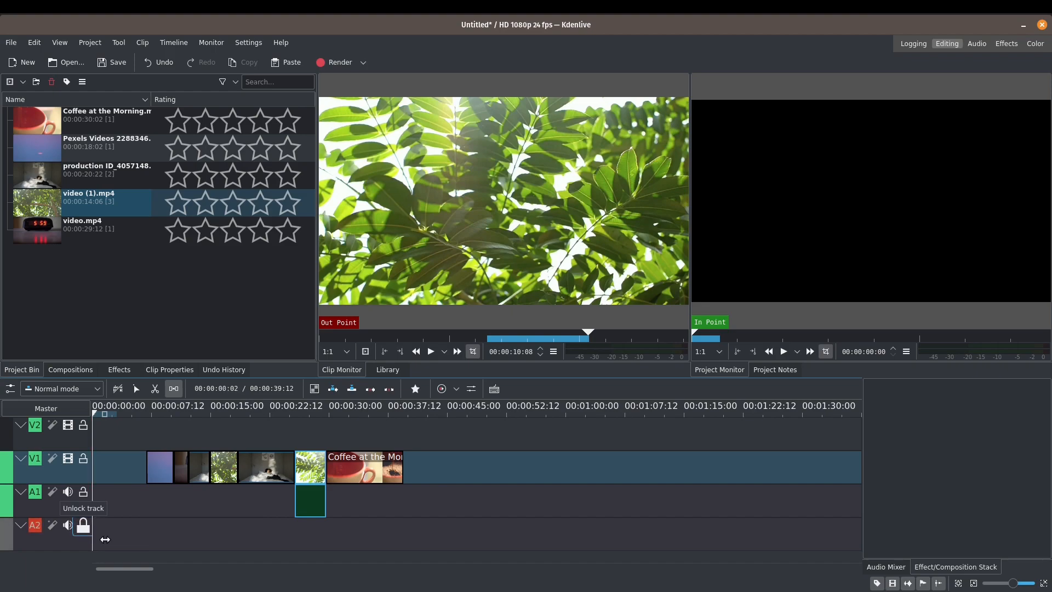
left_click(84, 428)
mouse_move(162, 465)
left_mouse_down()
mouse_move(181, 466)
mouse_move(173, 464)
left_mouse_up()
left_click(83, 428)
left_click(83, 526)
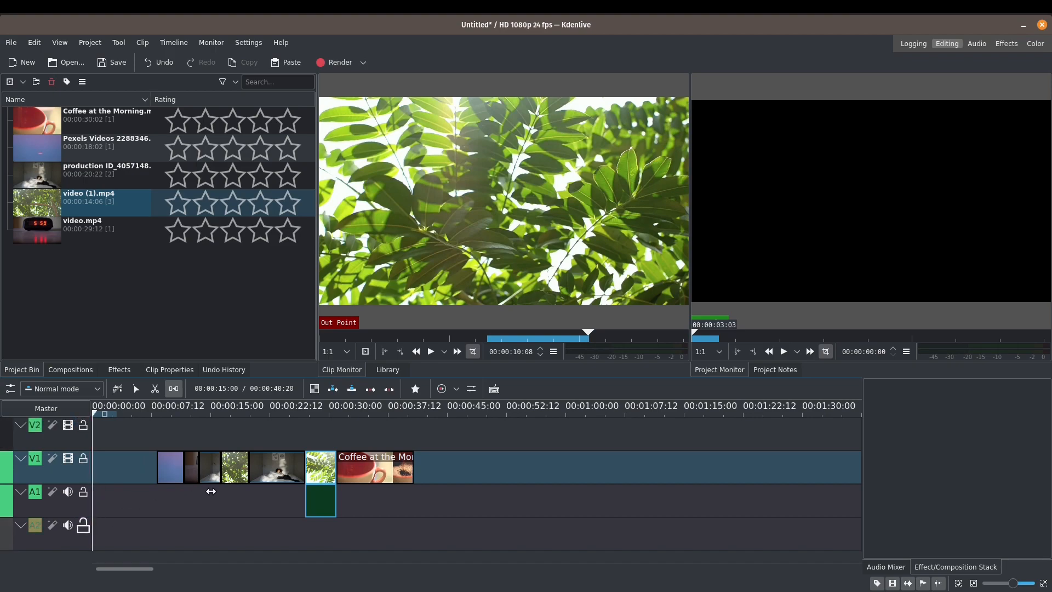
Shift the clips slightly earlier and remove the remaining empty space before the first clip on track V1.
left_click_drag(191, 490, 176, 486)
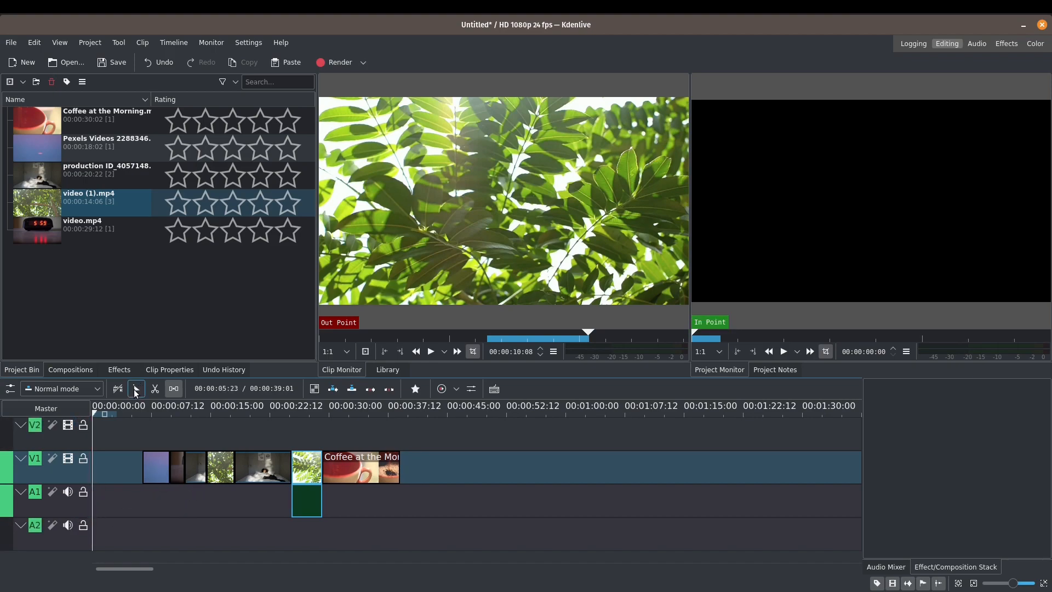
left_click(135, 390)
right_click(114, 466)
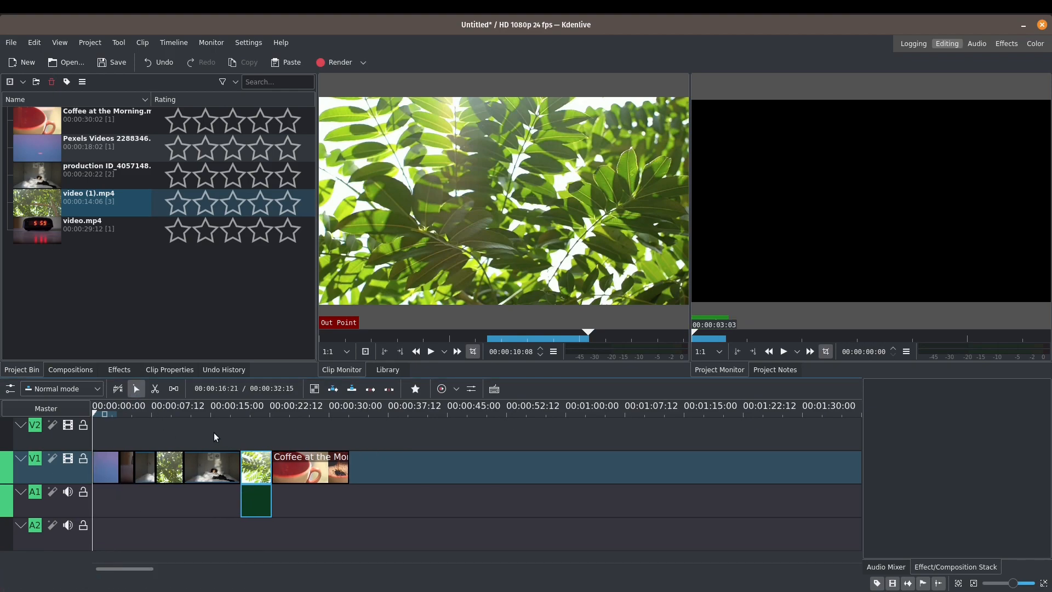
Delete the audio part of the second video (1).mp4 clip from track A1 and move its video up to track V2.
left_click(259, 471)
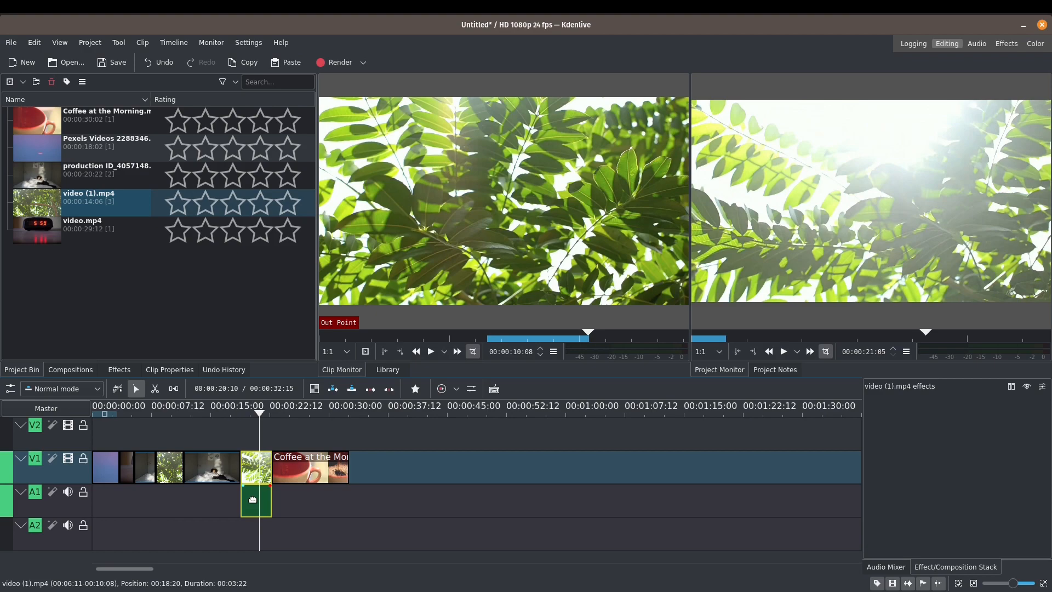
key("Delete")
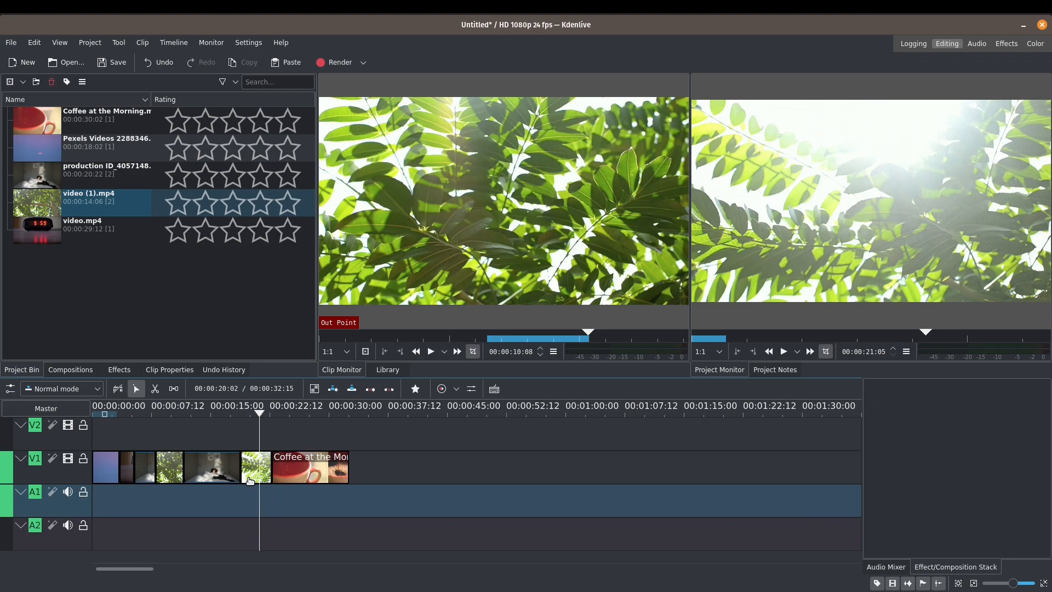
left_click_drag(254, 473, 254, 439)
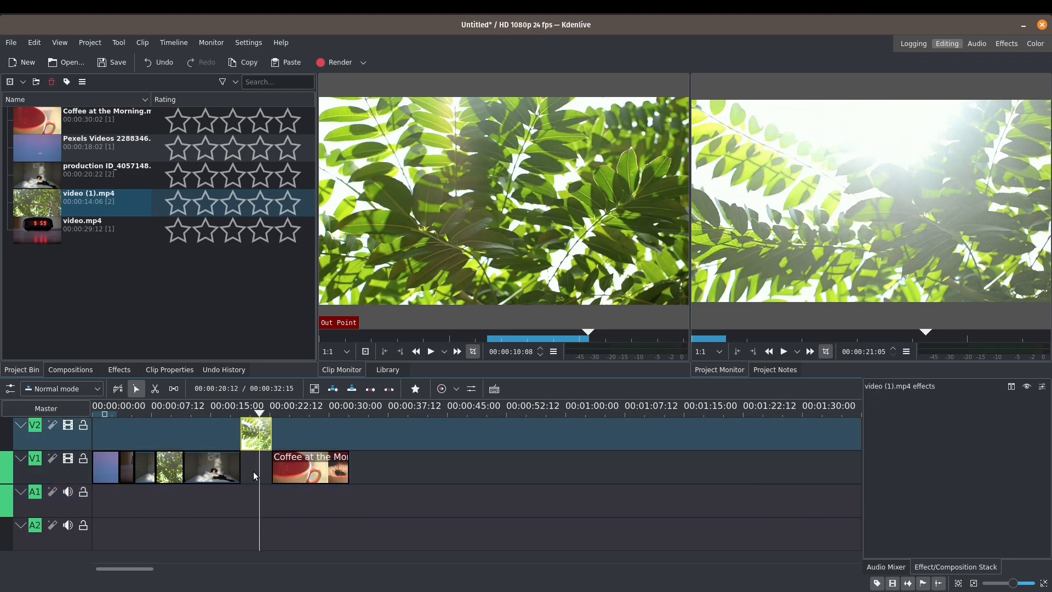
Move video (1).mp4 on V2 to 00:00:18:08, overlapping the bedroom clip's end, and add a Wipe composition at its start.
scroll(254, 465, "up", 3)
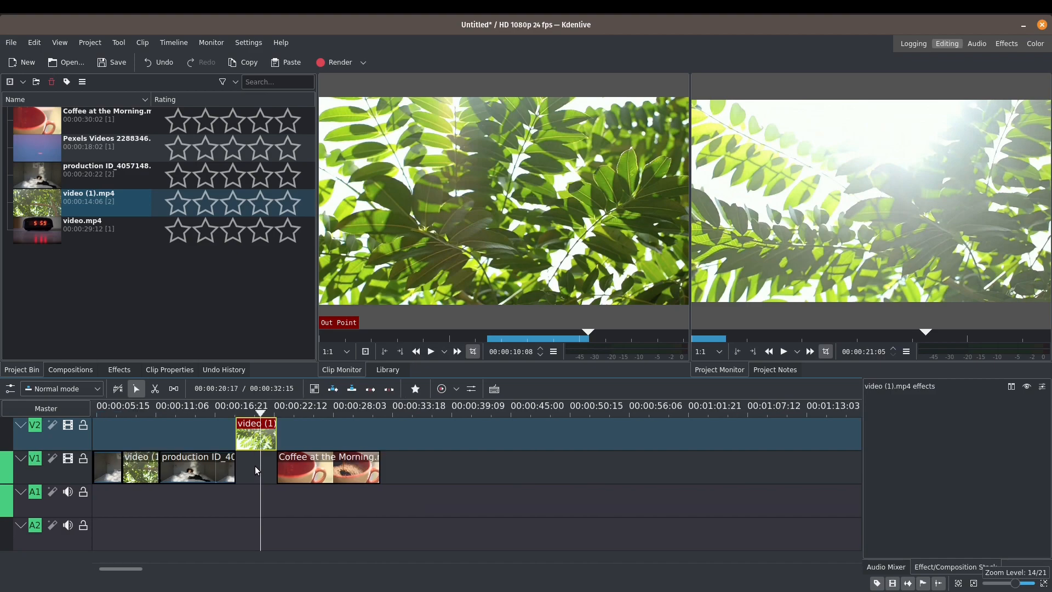
scroll(255, 468, "up", 1)
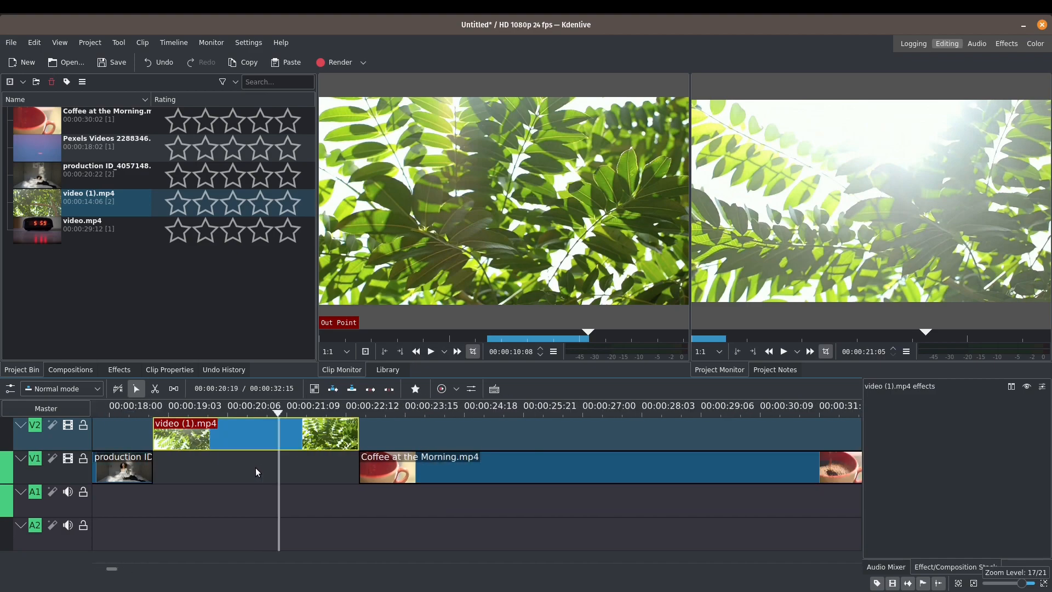
scroll(110, 569, "right", 3)
scroll(110, 570, "left", 3)
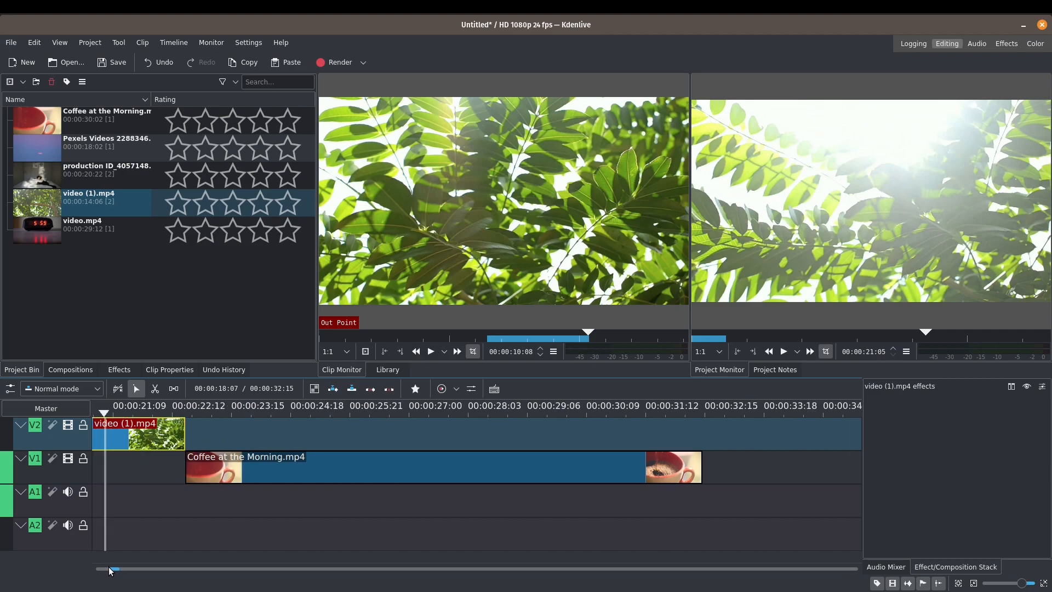
left_click_drag(353, 434, 337, 431)
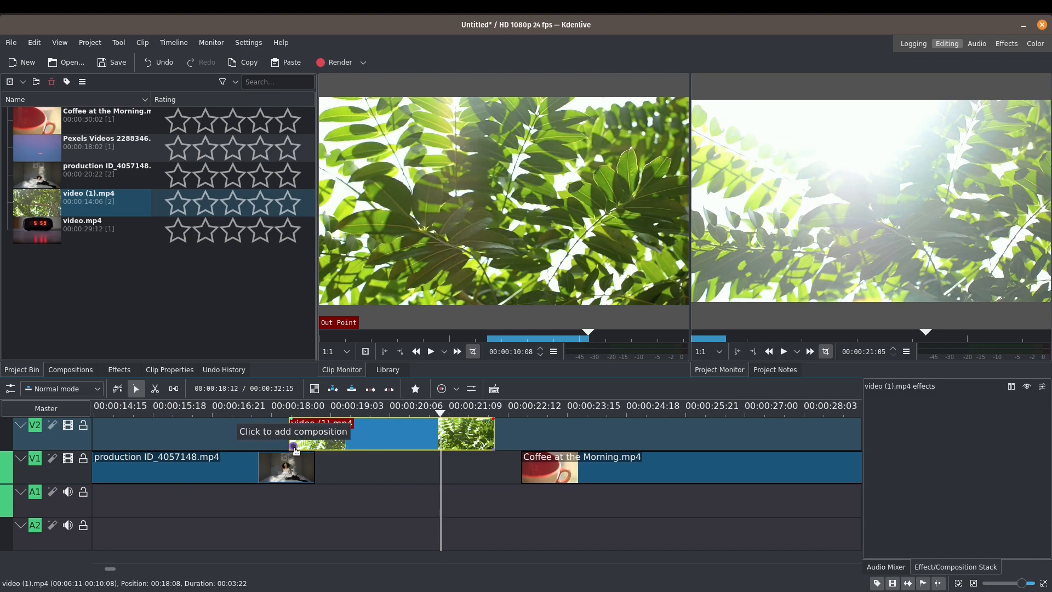
left_click(294, 447)
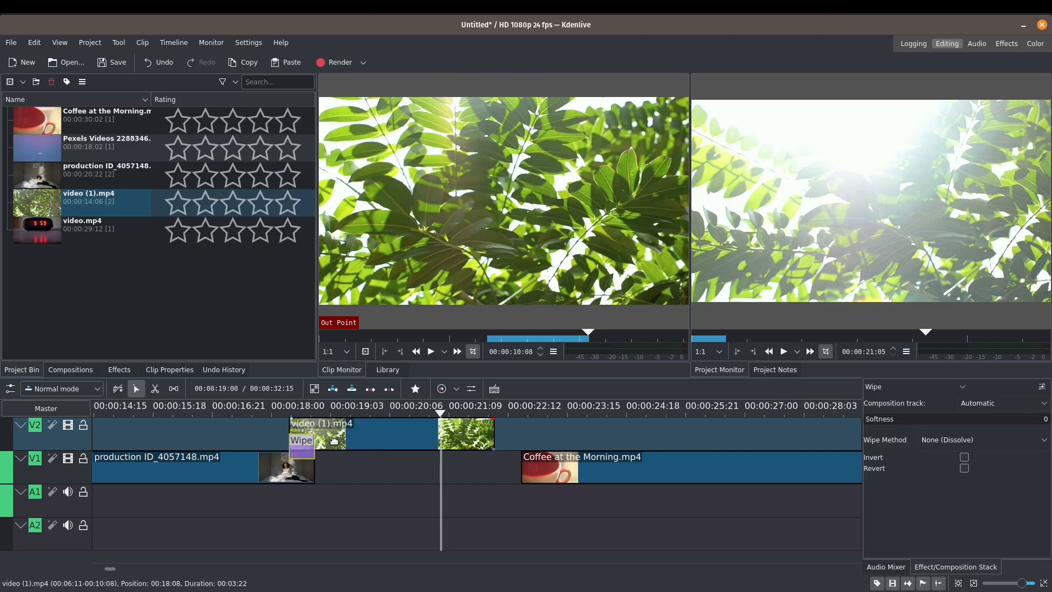
Move the coffee clip to 00:00:21:19 under the end of video (1).mp4 and add a Wipe composition over that overlap.
left_click_drag(538, 466, 487, 457)
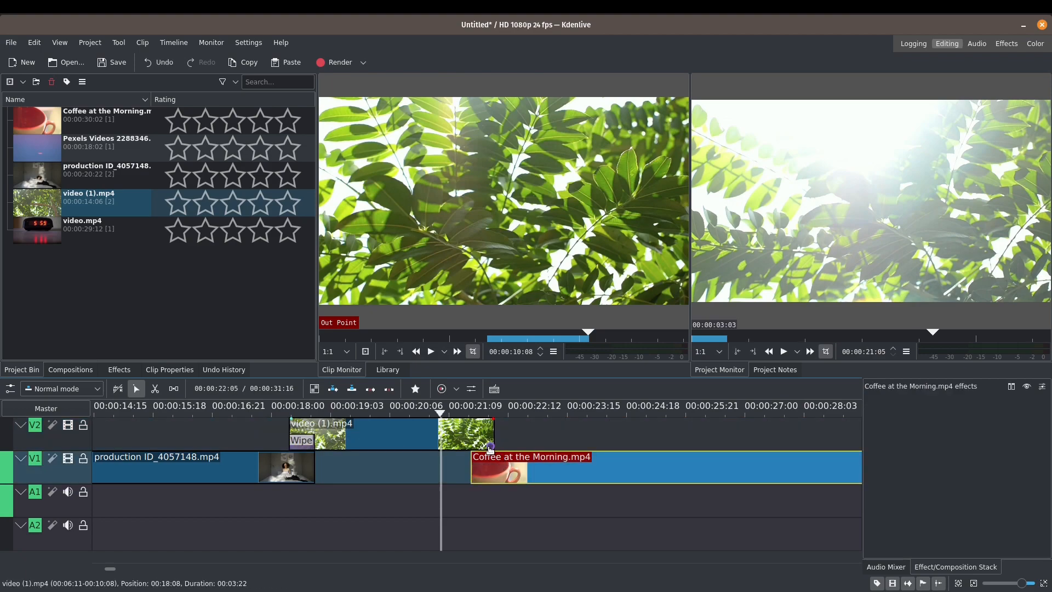
left_click(490, 447)
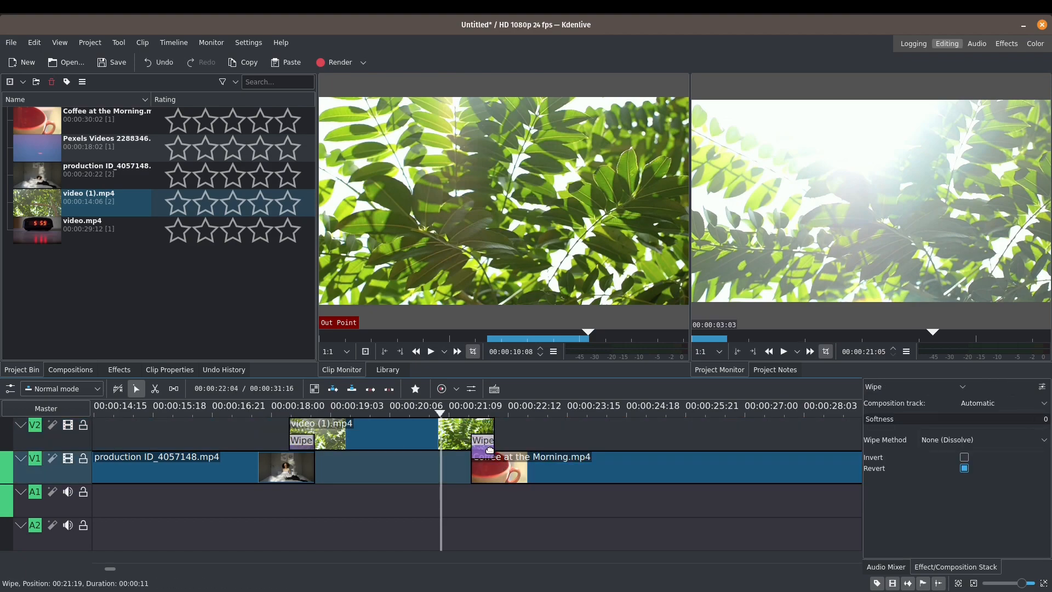
Select the first Wipe composition, choose None (Dissolve) as its wipe method, and preview the transition.
left_click(303, 441)
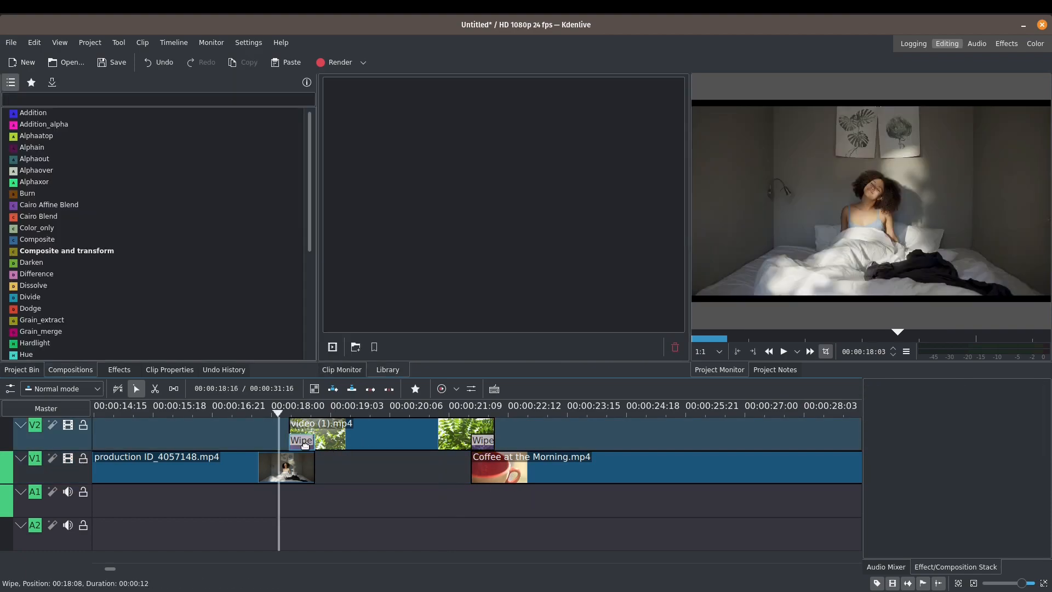
left_click(305, 445)
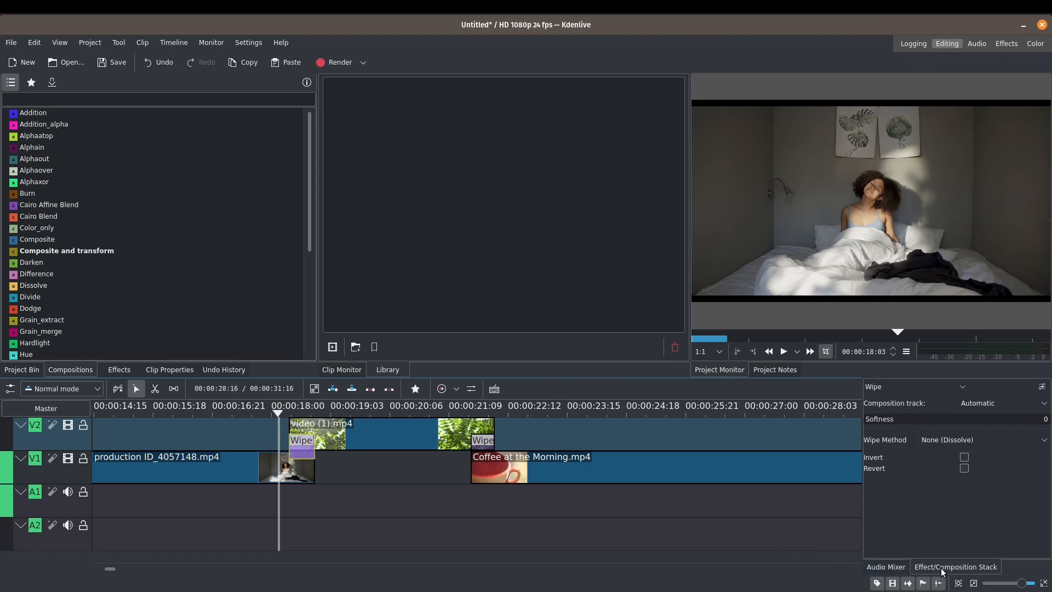
left_click(949, 442)
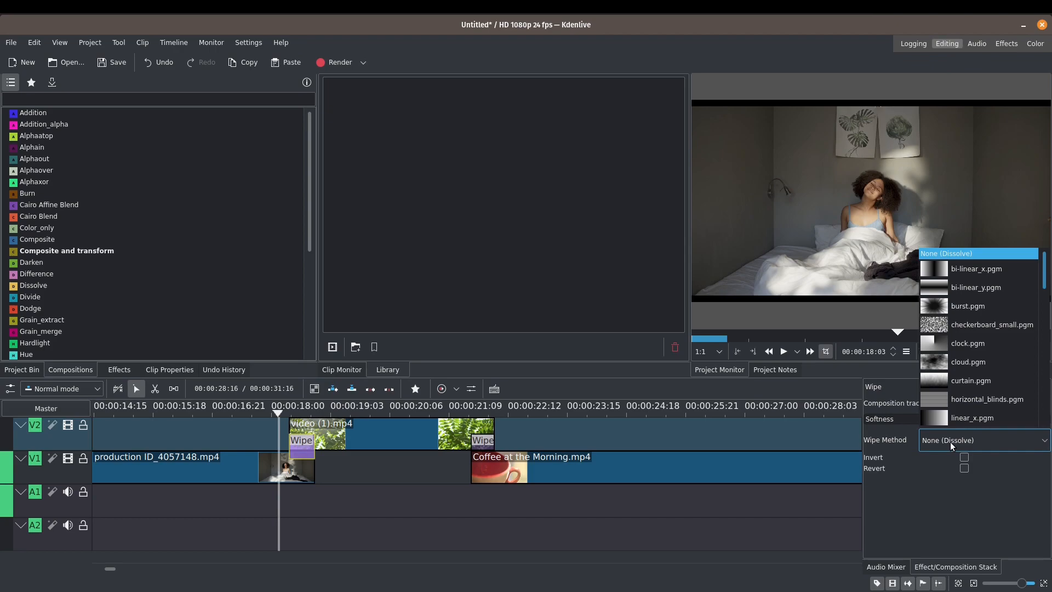
left_click(961, 252)
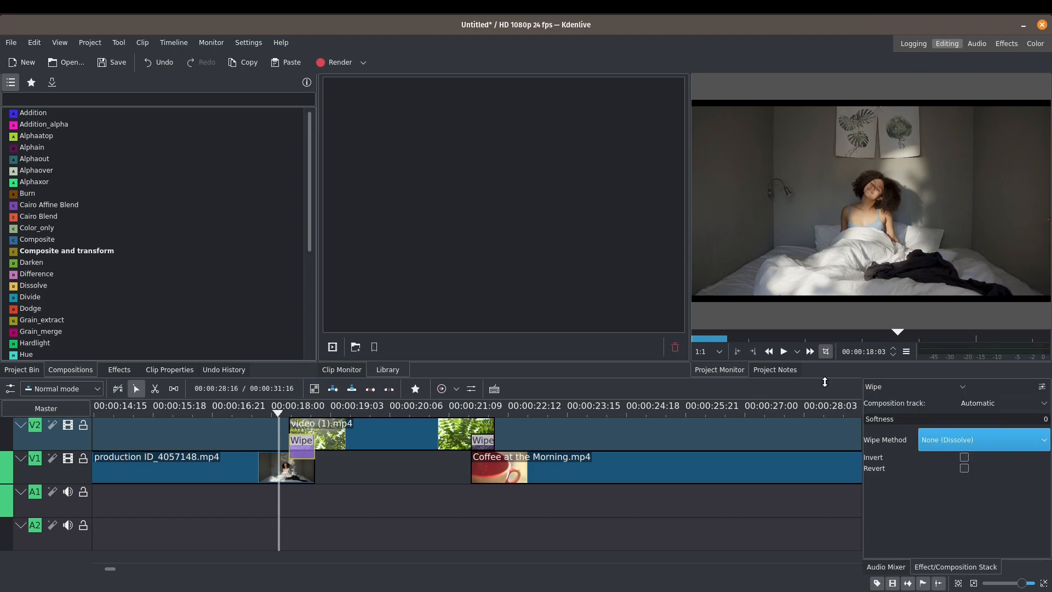
left_click(782, 351)
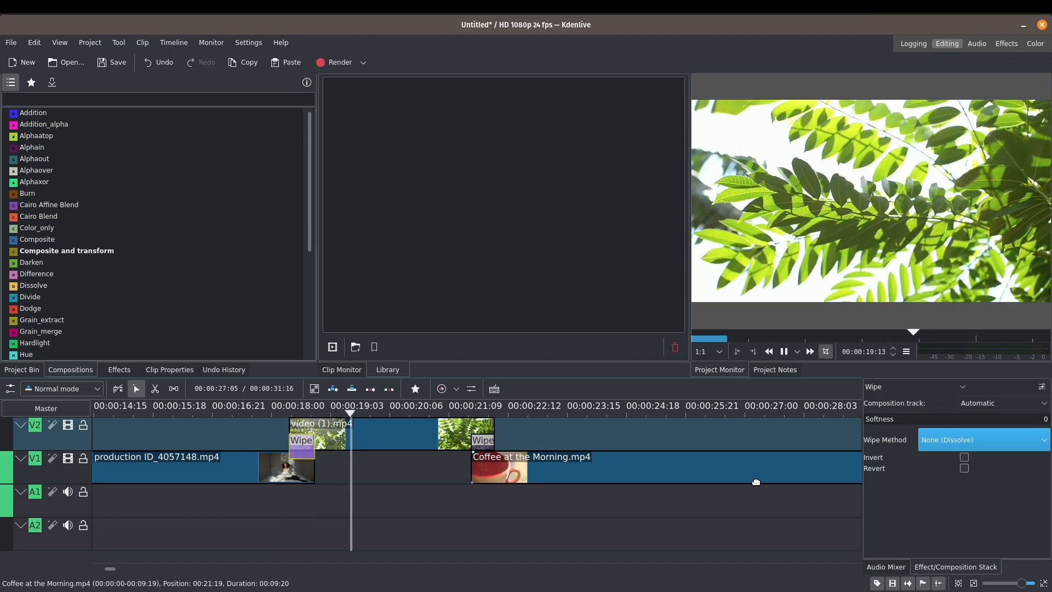
key("space")
Set the first Wipe composition's wipe method to linear_x.pgm and play back the transition from just before it.
left_click(977, 439)
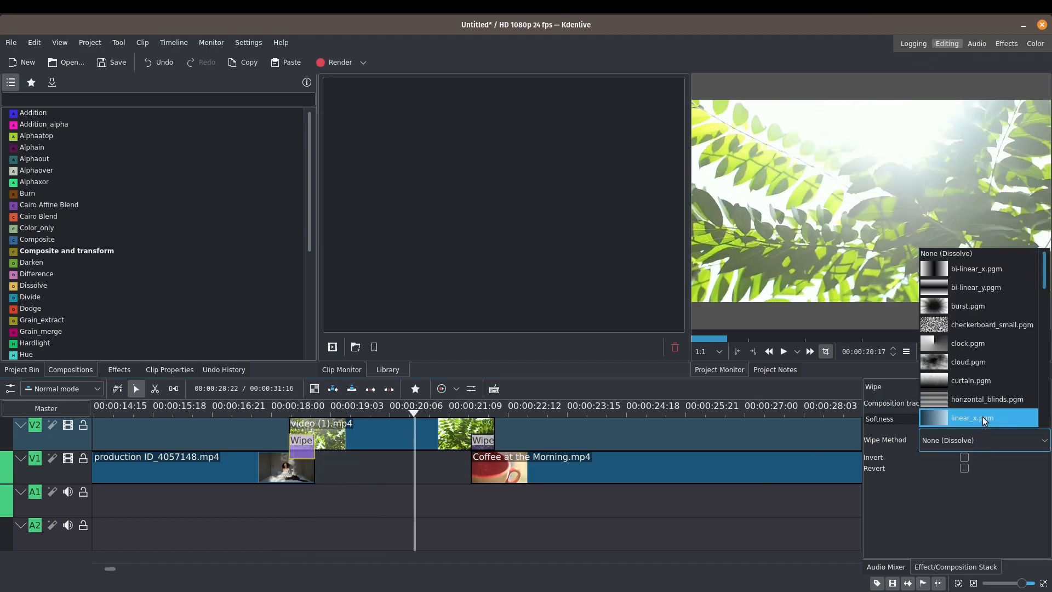
left_click(981, 416)
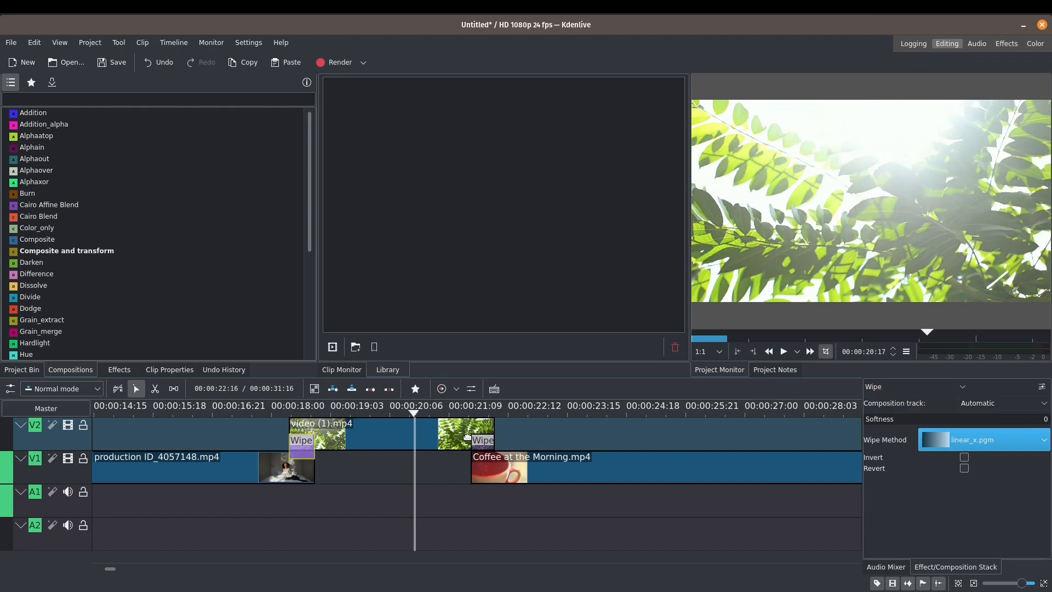
left_click(274, 432)
key("space")
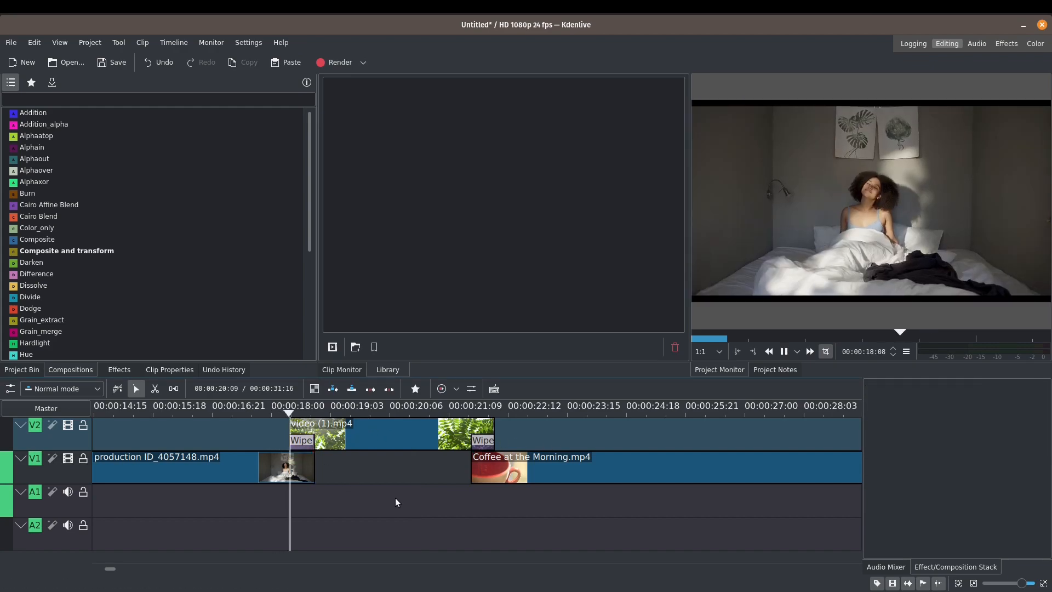
key("space")
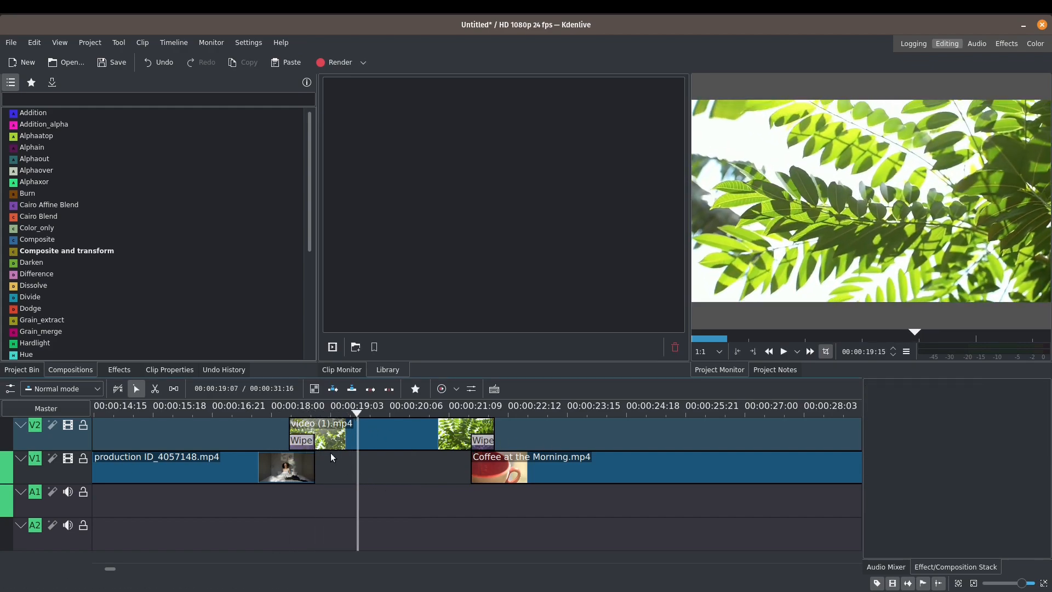
Set the first Wipe composition's wipe method to None (Dissolve) and play the timeline through to the coffee clip.
left_click(301, 438)
left_click(978, 442)
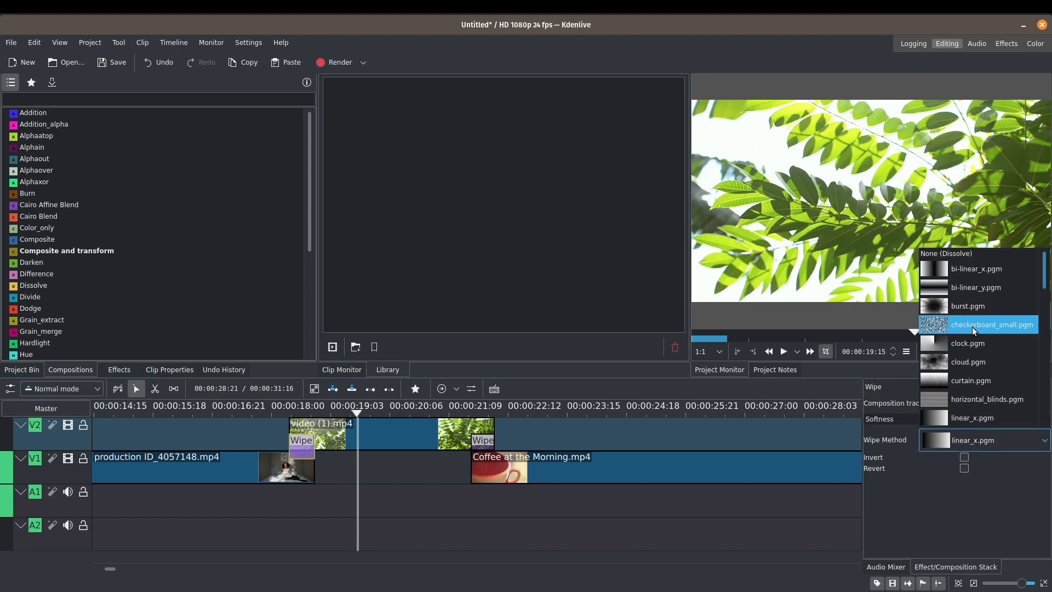
left_click(964, 253)
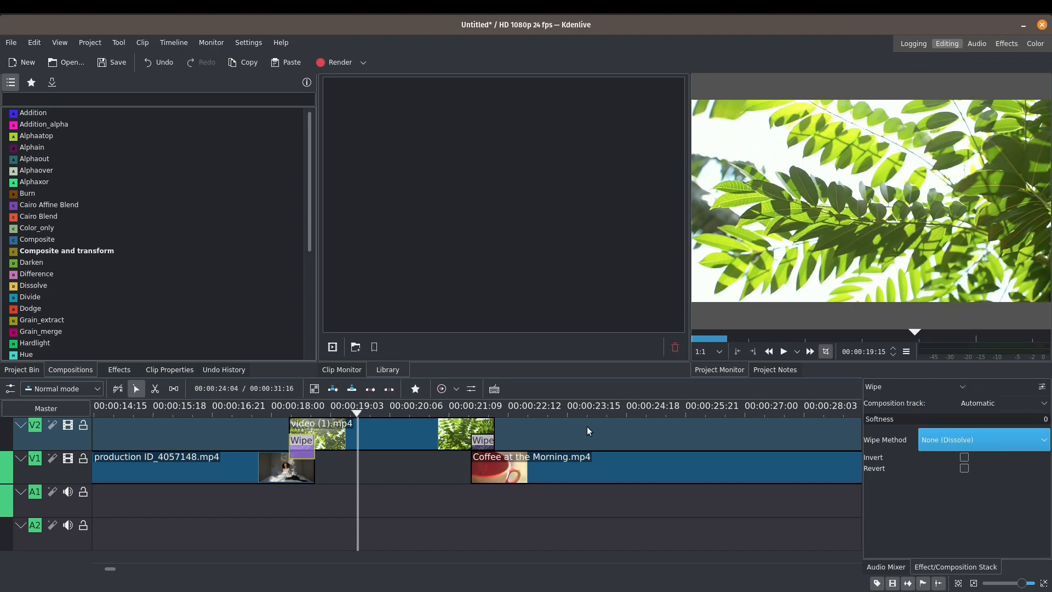
key("space")
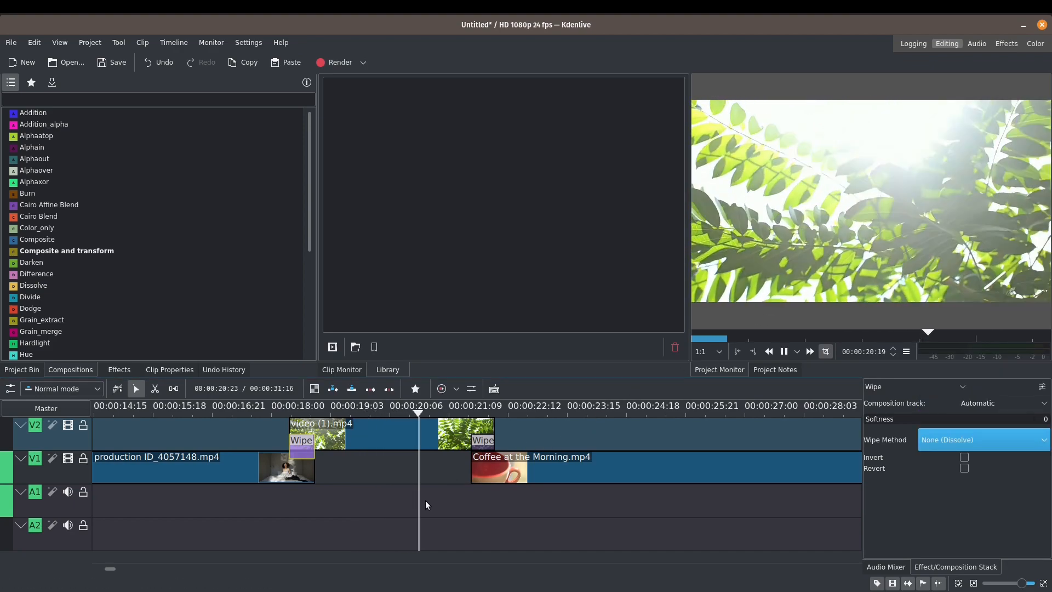
key("space")
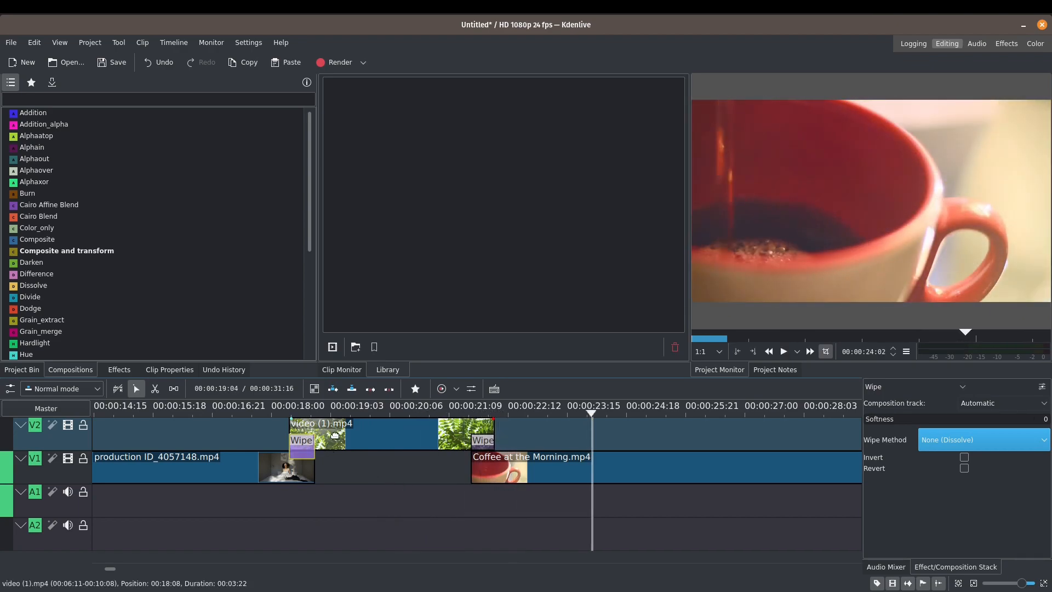
Move video (1).mp4 earlier to 00:00:17:12, extend the first Wipe composition's start to a 00:00:01:08 duration, and preview the longer dissolve.
left_click_drag(362, 433, 256, 441)
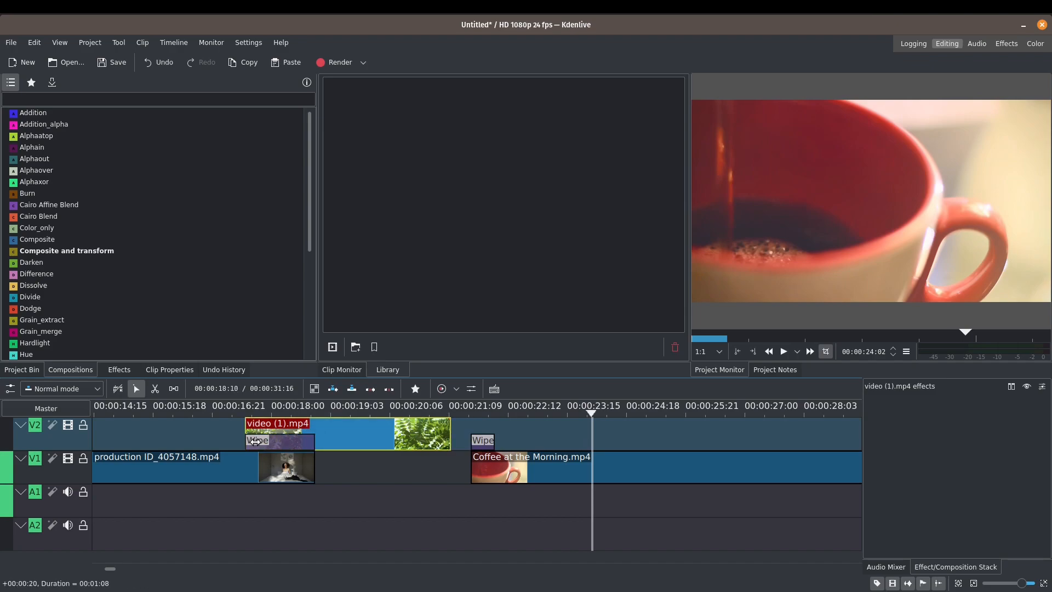
left_click(227, 432)
key("space")
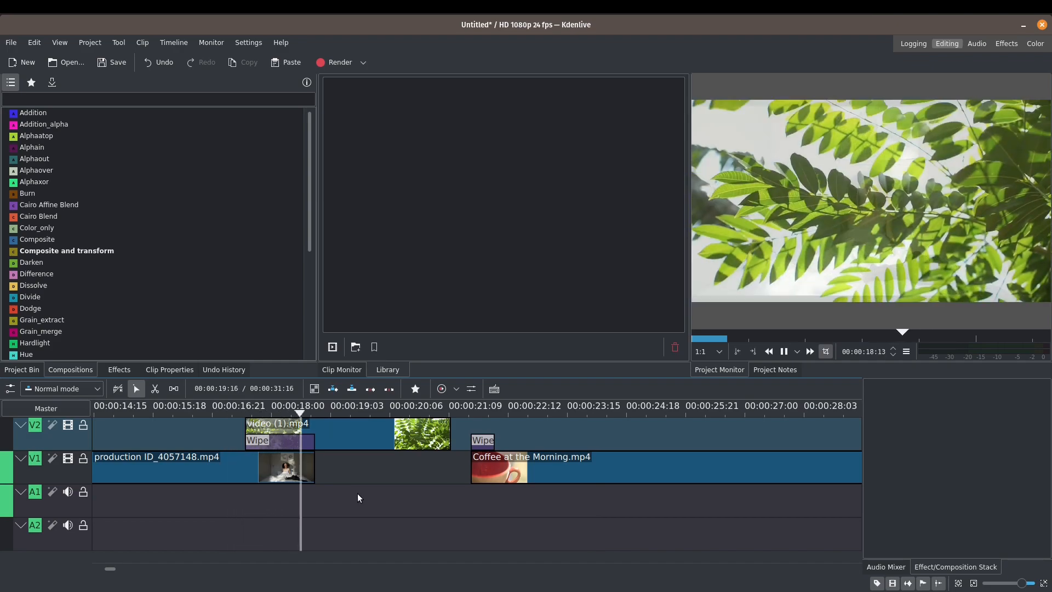
key("space")
Move video (1).mp4 back to 00:00:18:08, trim the first Wipe composition's start to the clip's start, and play back the shorter dissolve.
left_click_drag(336, 425, 383, 426)
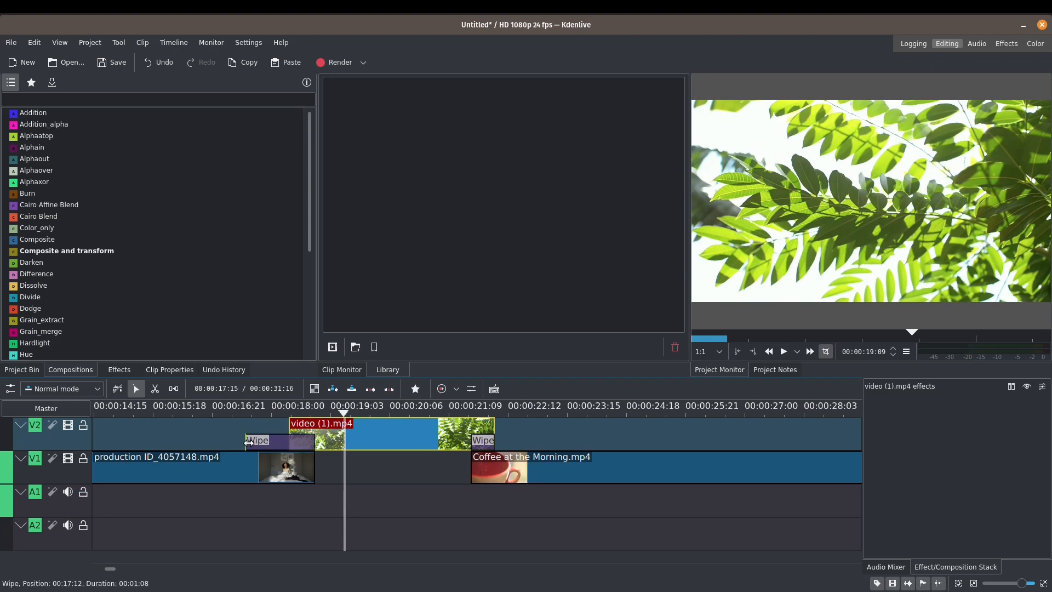
left_click_drag(248, 444, 289, 445)
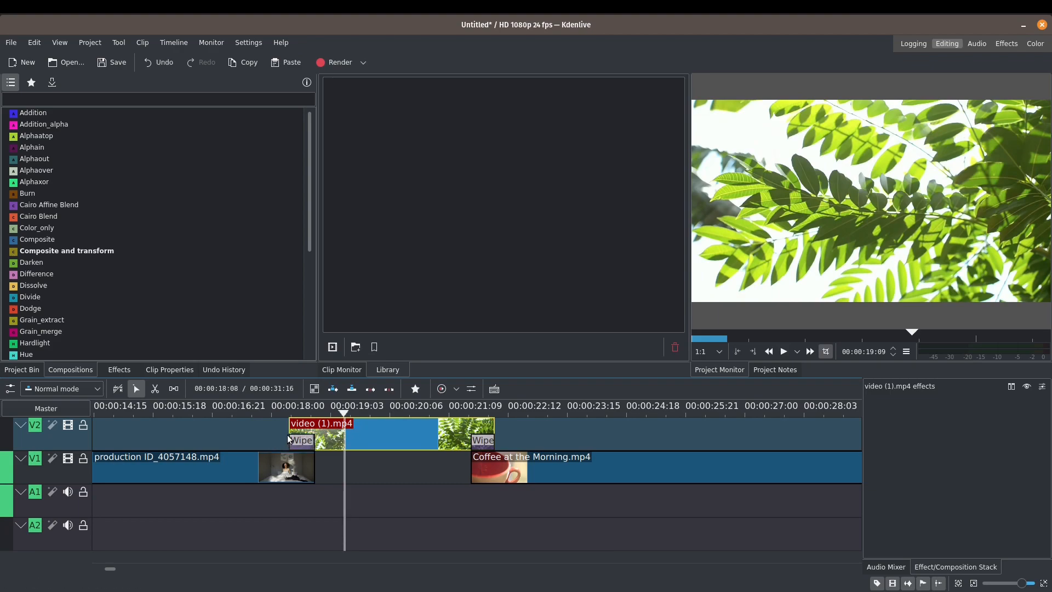
left_click(279, 426)
key("space")
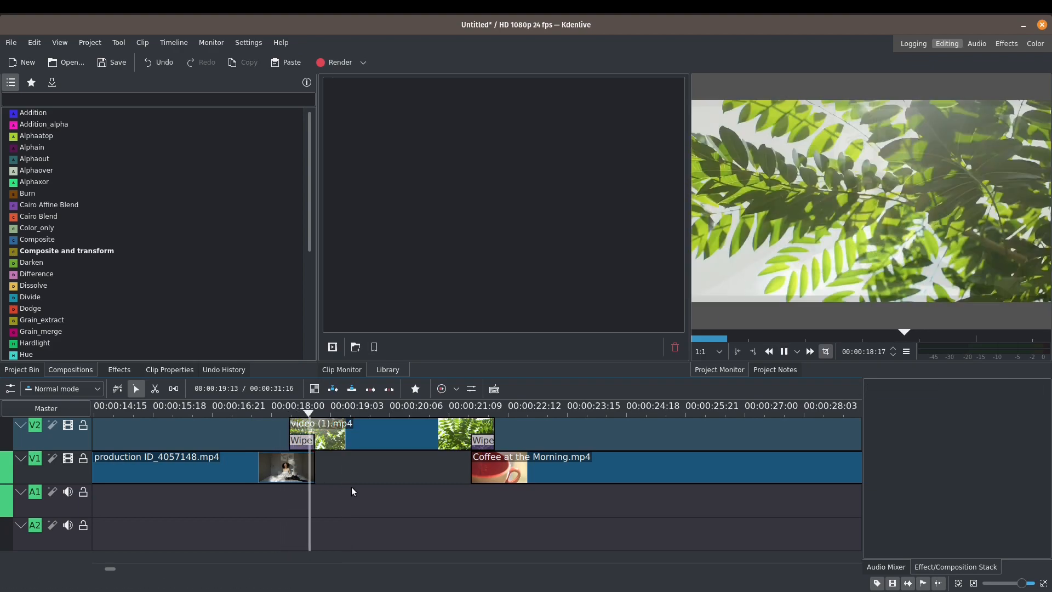
key("space")
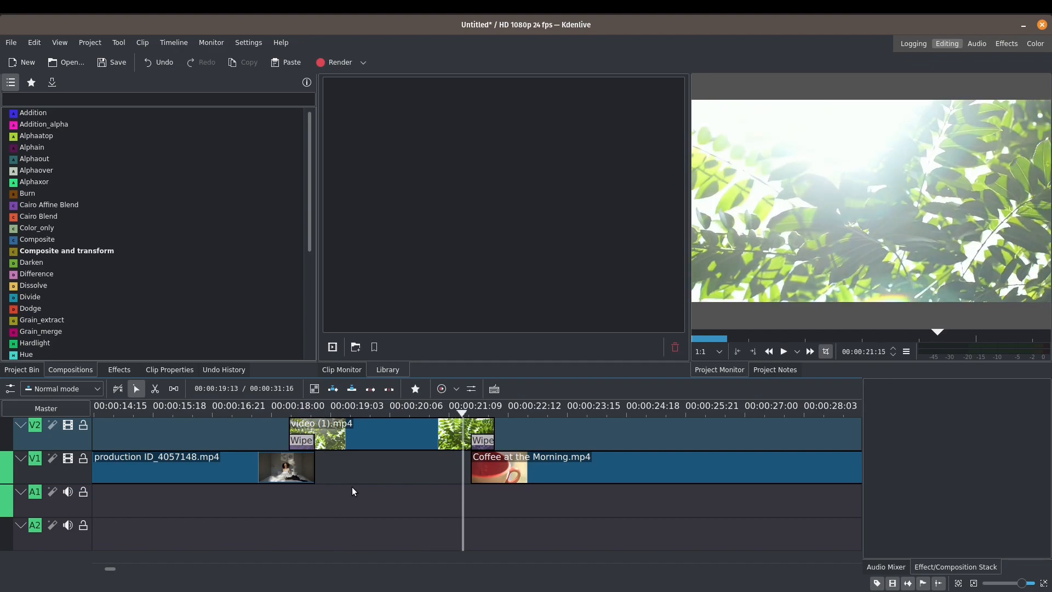